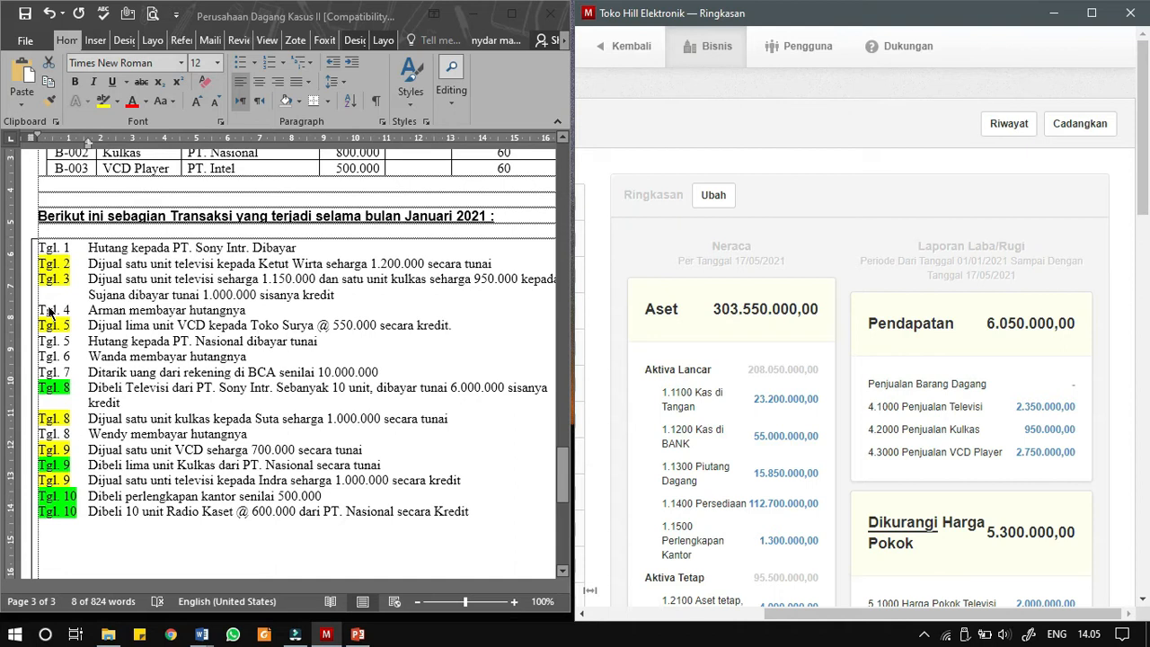
# - Examine the supplier list with its trade payable balances before recording the purchases from the transaction list
pyautogui.click(101, 395)
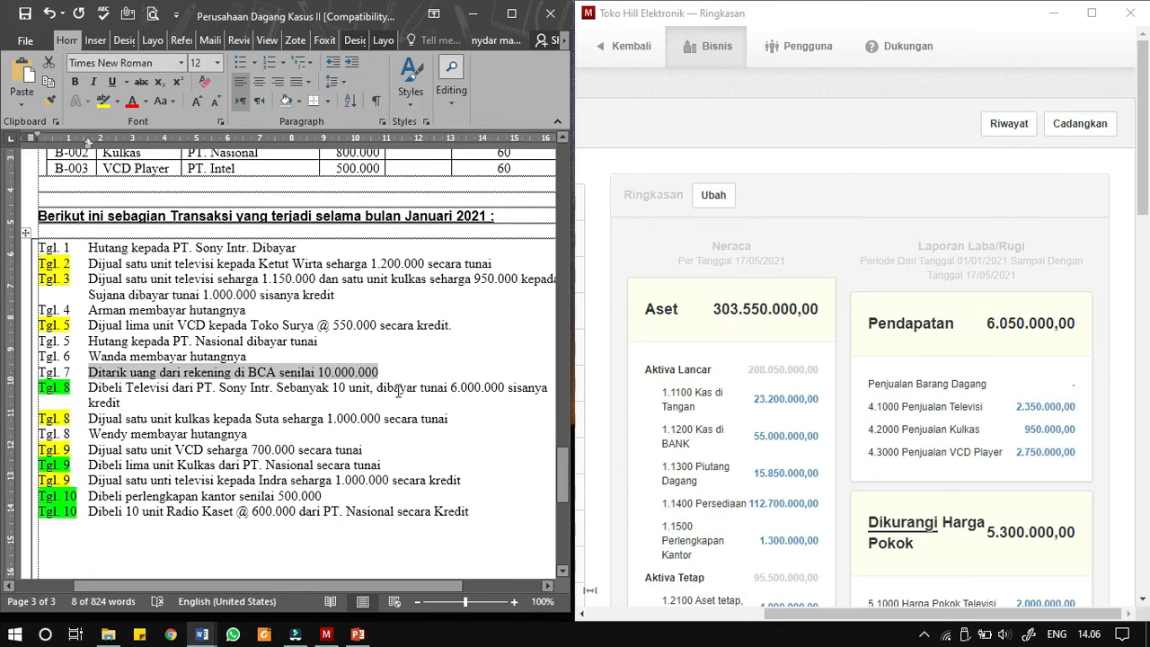
pyautogui.moveTo(790, 612); pyautogui.dragTo(669, 619)
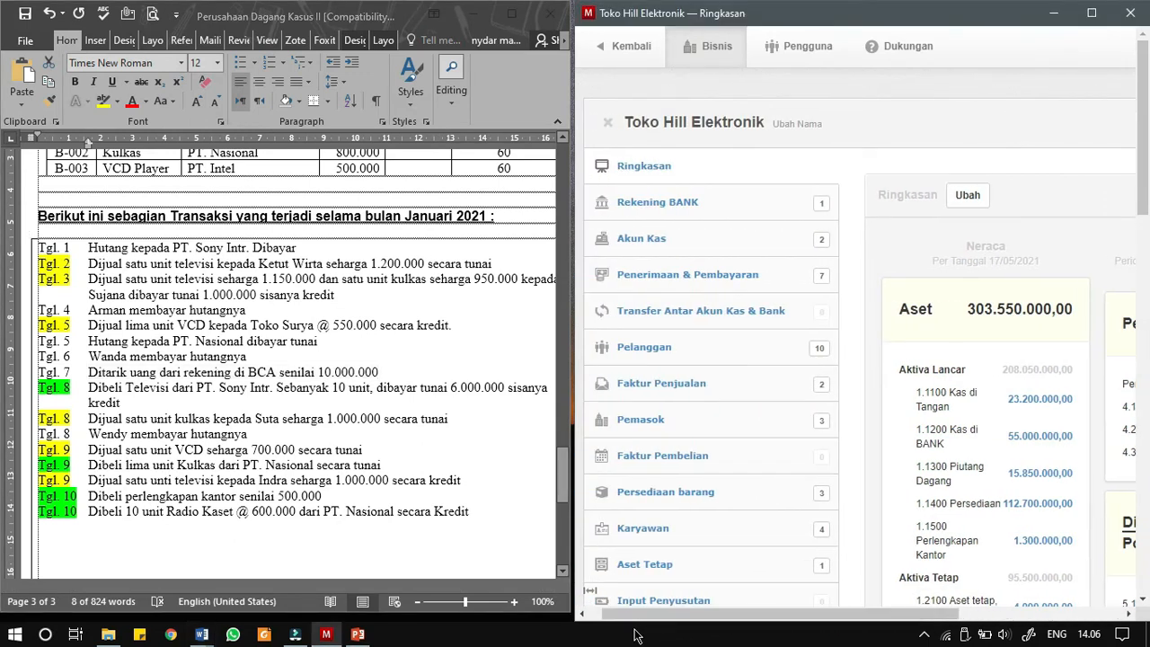
pyautogui.click(662, 419)
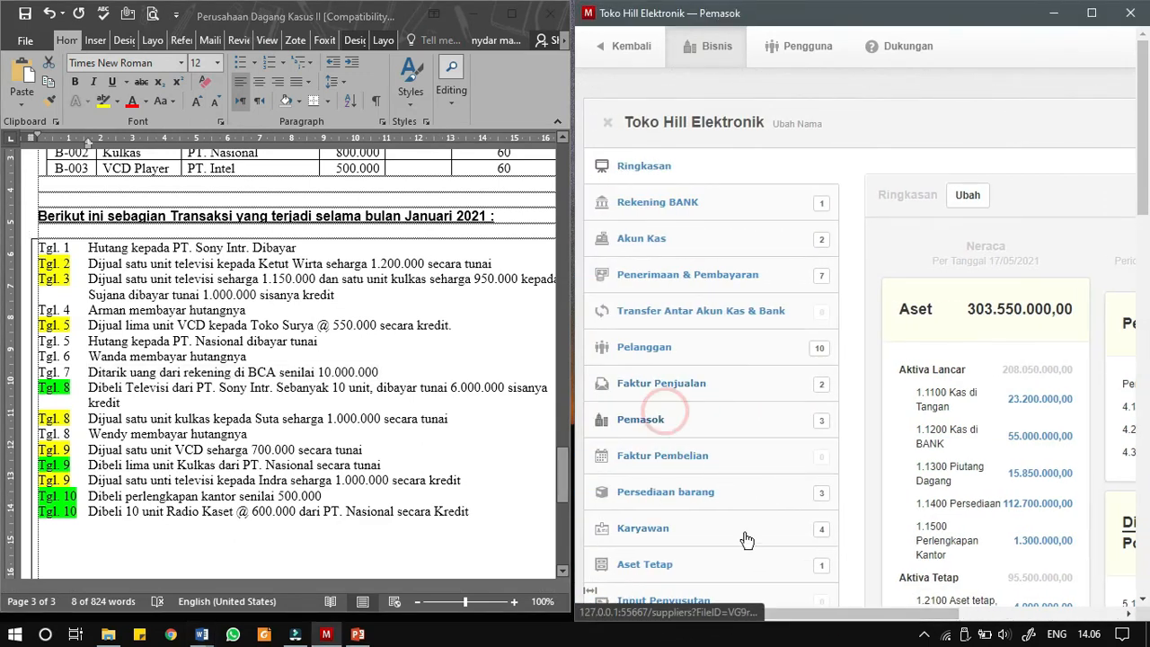
pyautogui.moveTo(781, 620); pyautogui.dragTo(912, 619)
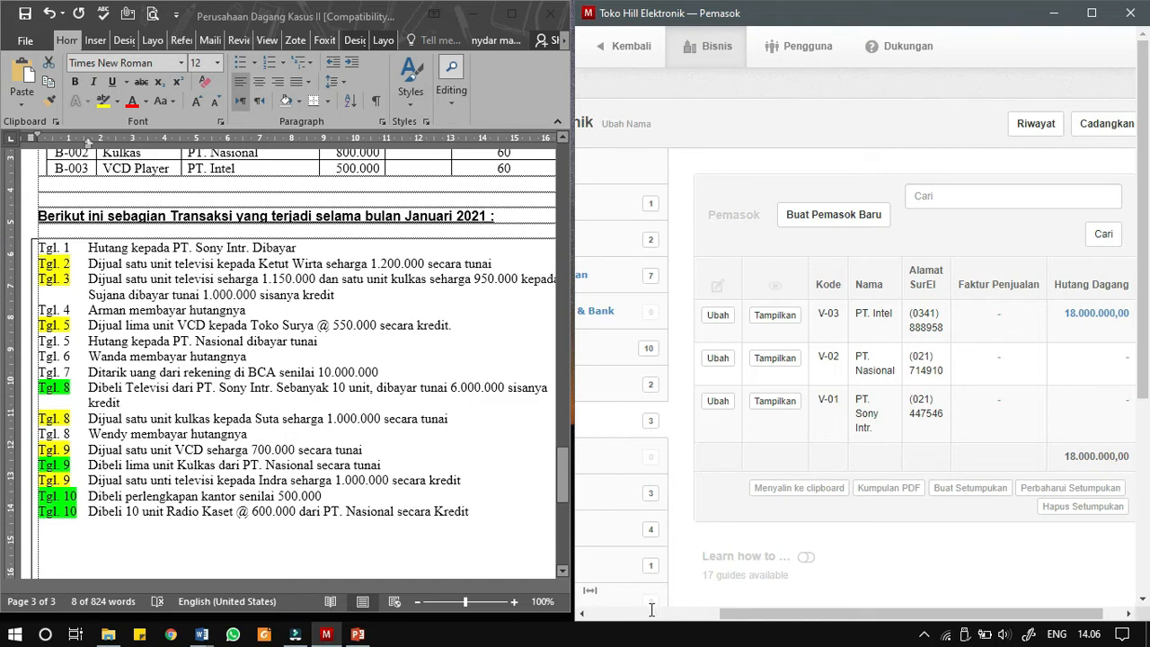
pyautogui.moveTo(737, 615); pyautogui.dragTo(602, 616)
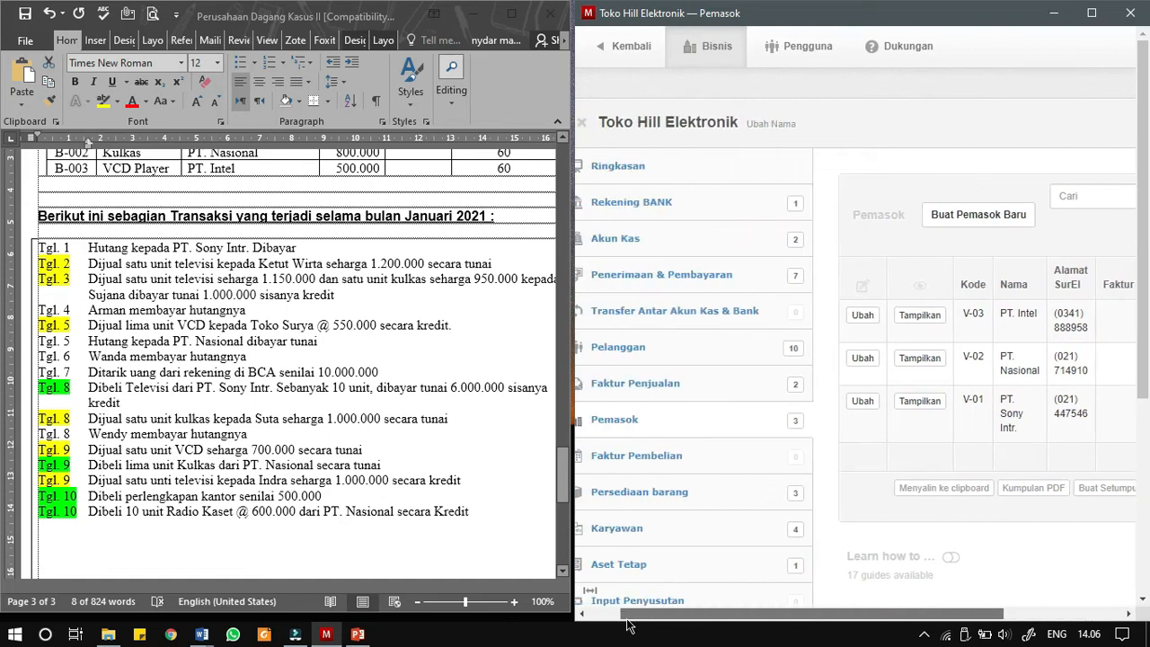
# - Start a new purchase invoice (Faktur Pembelian) for Toko Hill Elektronik
pyautogui.click(660, 455)
pyautogui.moveTo(805, 614); pyautogui.dragTo(925, 612)
pyautogui.click(935, 280)
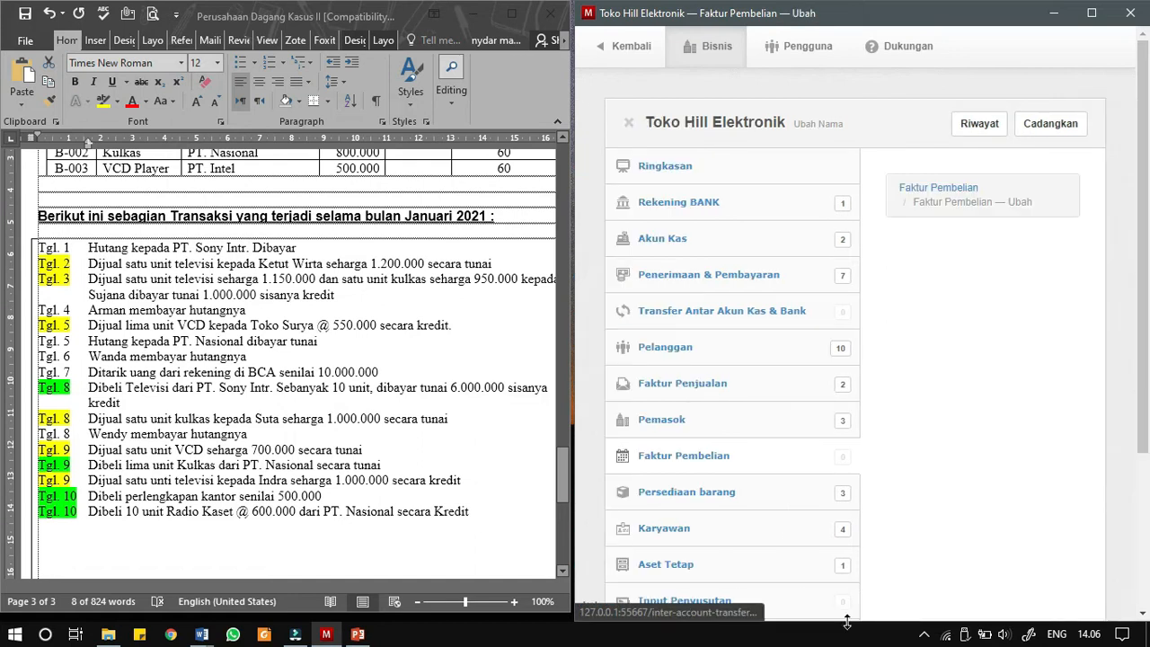
pyautogui.moveTo(737, 614); pyautogui.dragTo(876, 612)
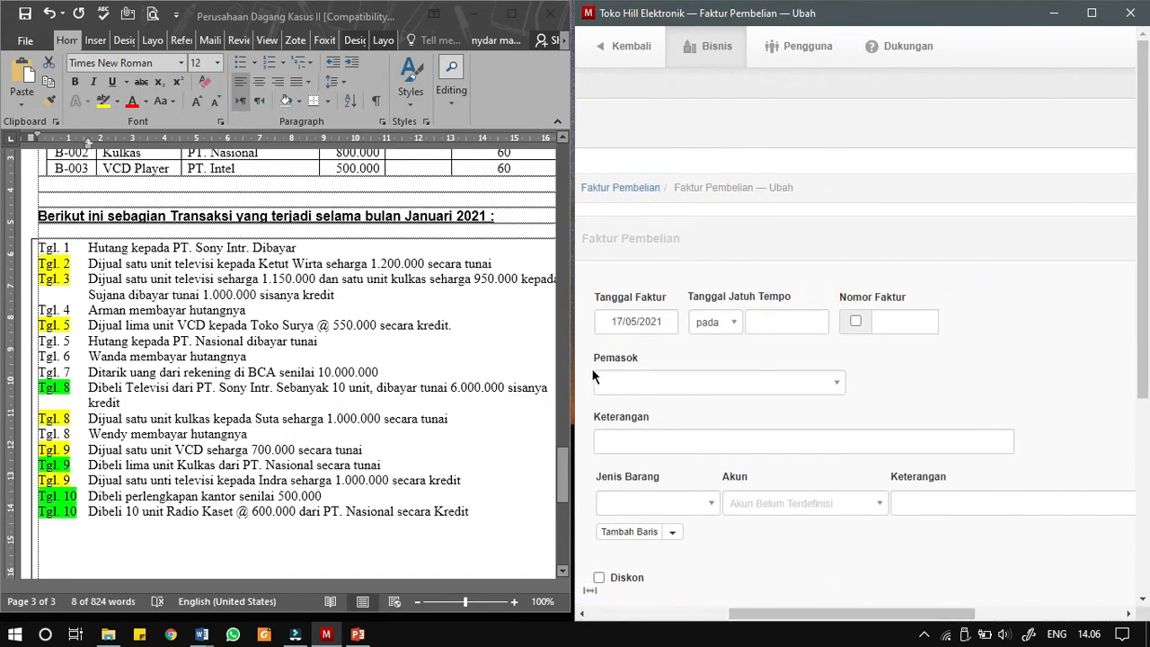
# - Set the purchase invoice date (Tanggal Faktur) to 08/01/2021
pyautogui.click(615, 325)
pyautogui.click(610, 90)
pyautogui.click(610, 90)
pyautogui.click(609, 89)
pyautogui.click(611, 90)
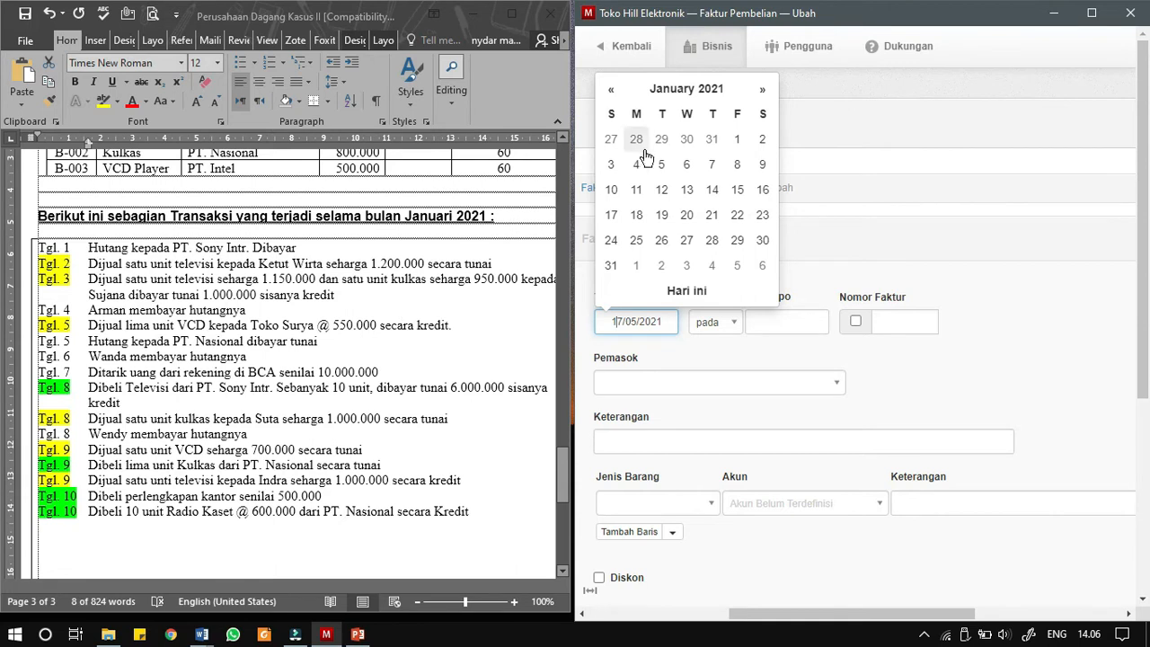
pyautogui.click(739, 162)
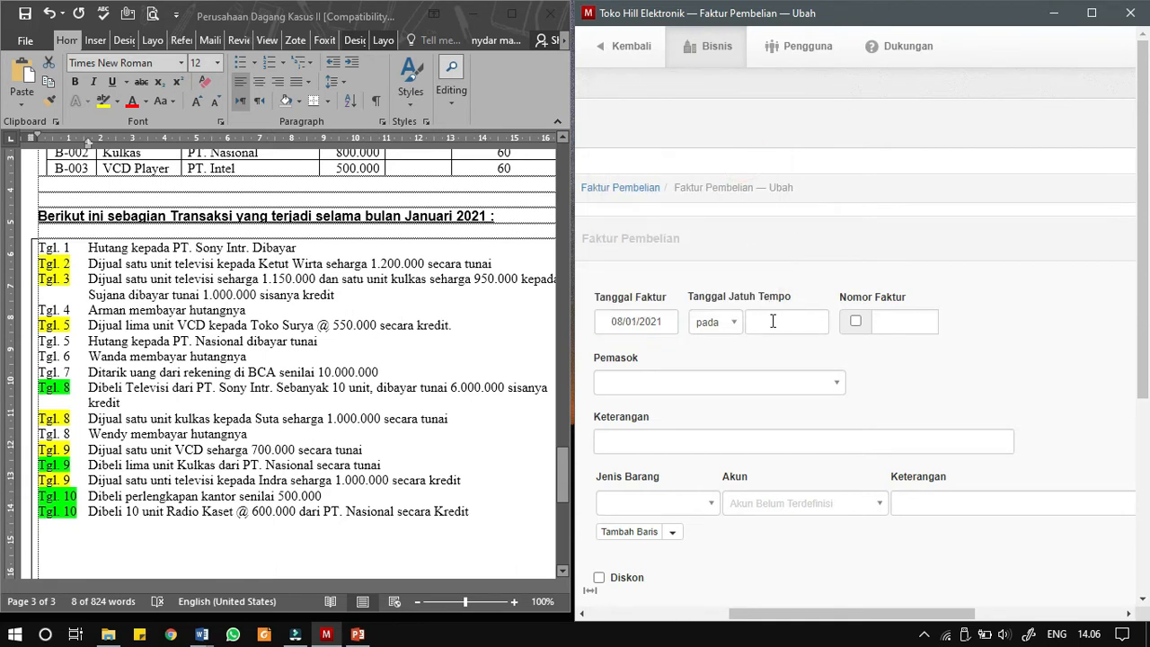
# - Set the invoice's due date (Tanggal Jatuh Tempo) to 08/02/2021
pyautogui.click(772, 321)
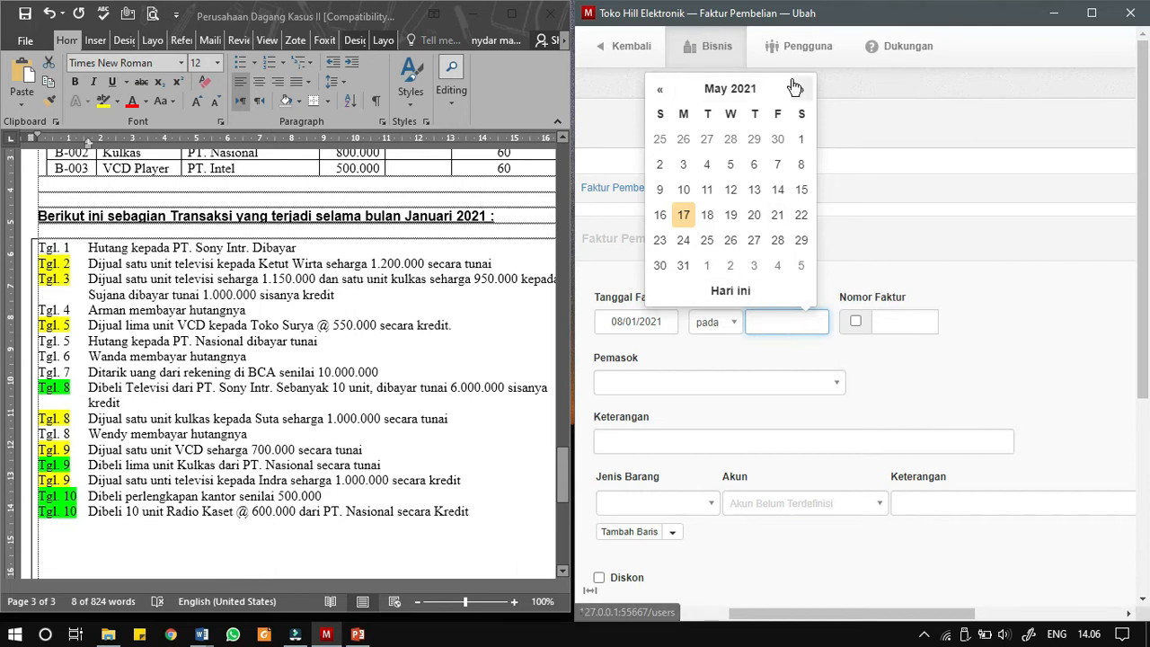
pyautogui.tripleClick(660, 91)
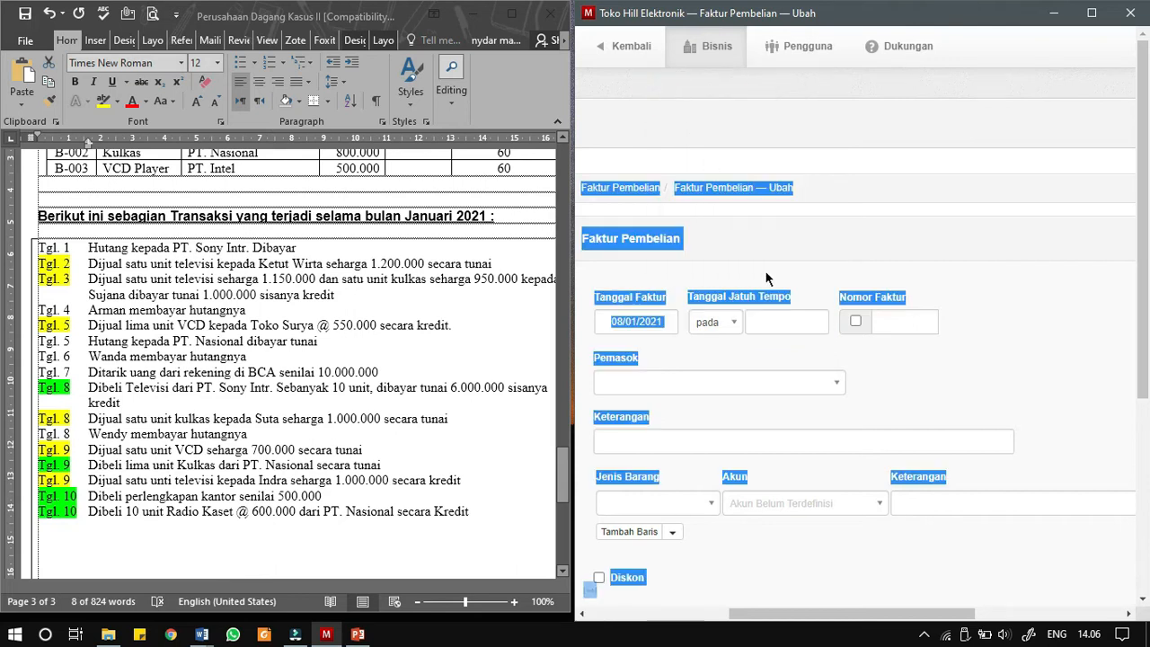
pyautogui.click(781, 320)
pyautogui.click(917, 339)
pyautogui.click(751, 319)
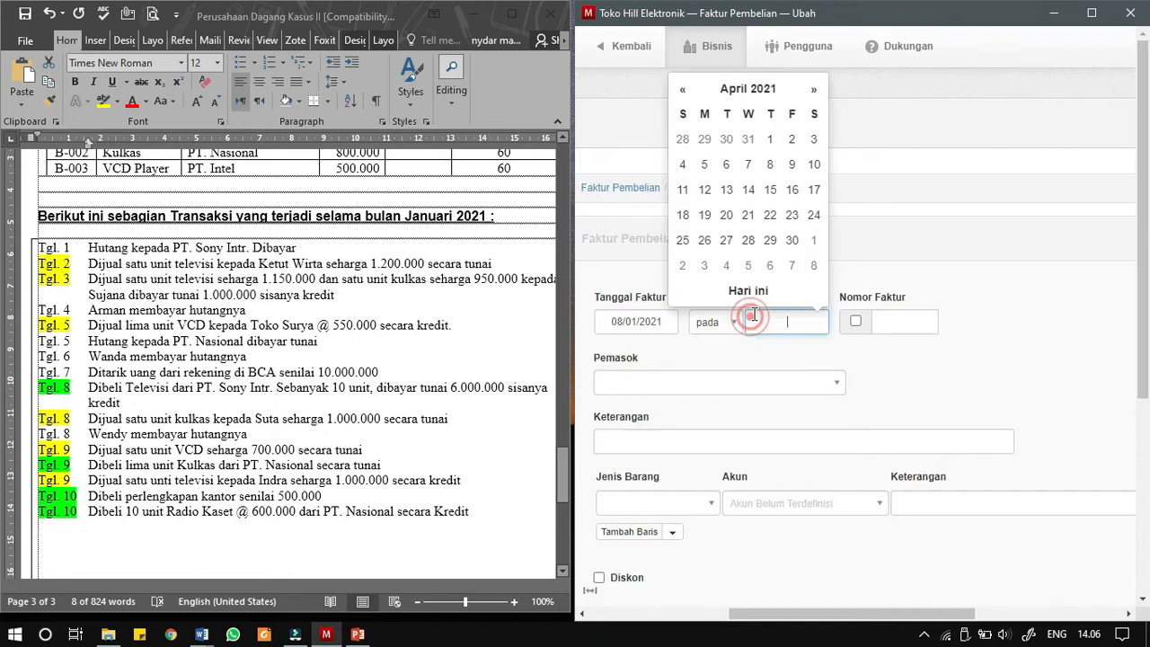
pyautogui.doubleClick(688, 100)
pyautogui.click(683, 91)
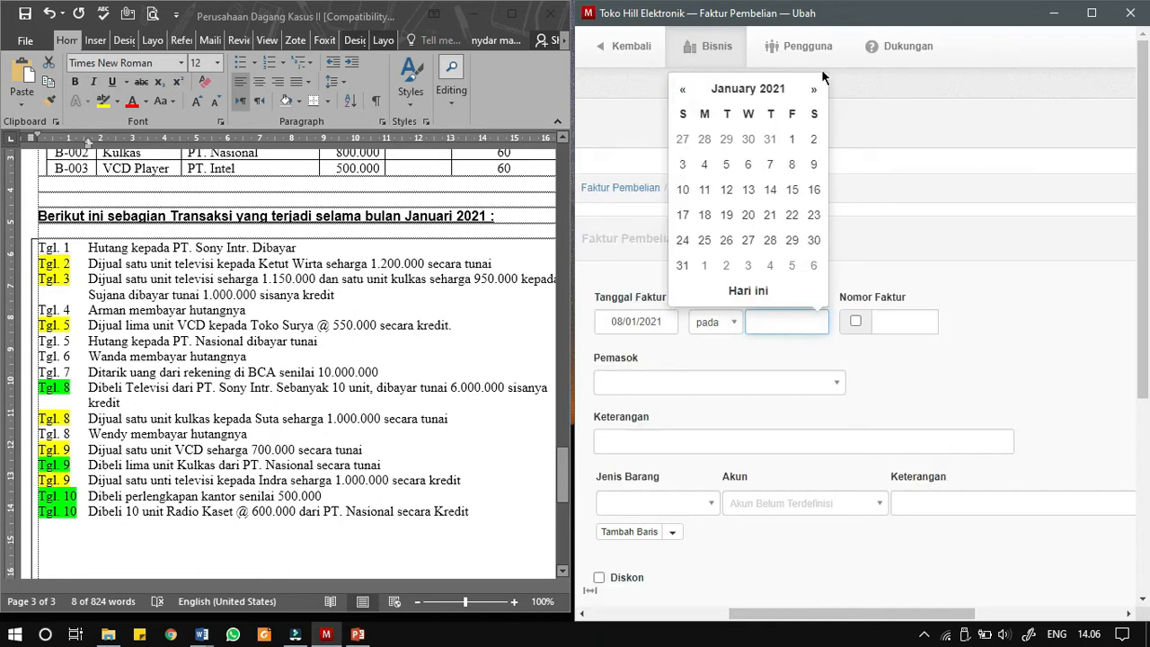
pyautogui.click(801, 92)
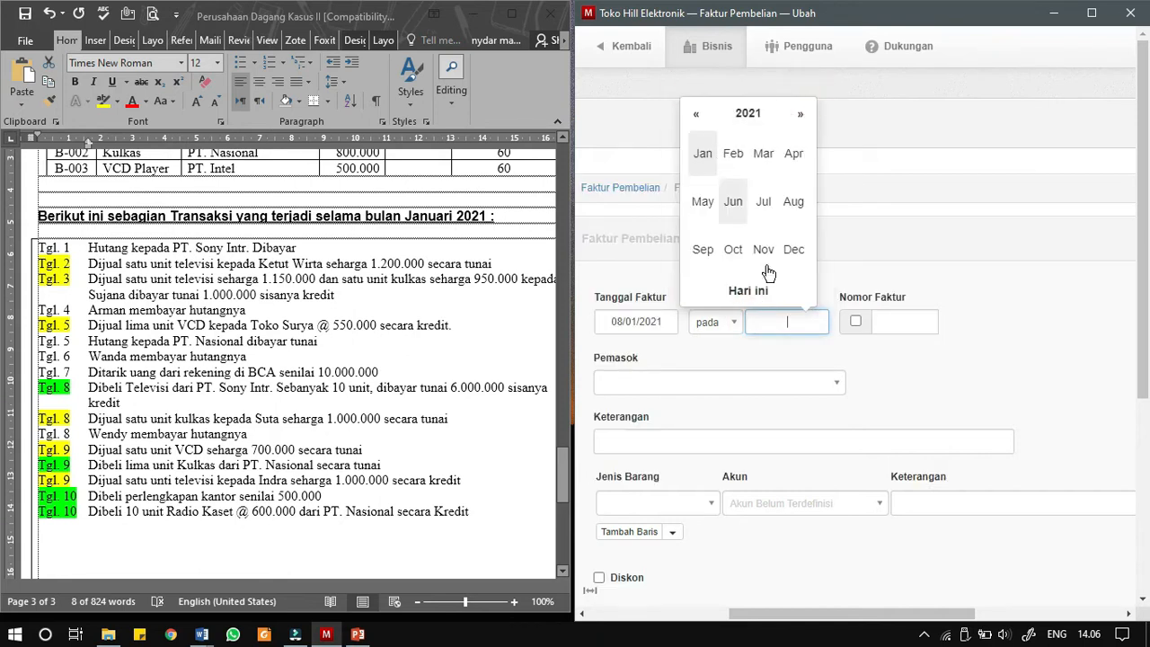
pyautogui.click(745, 168)
pyautogui.click(705, 165)
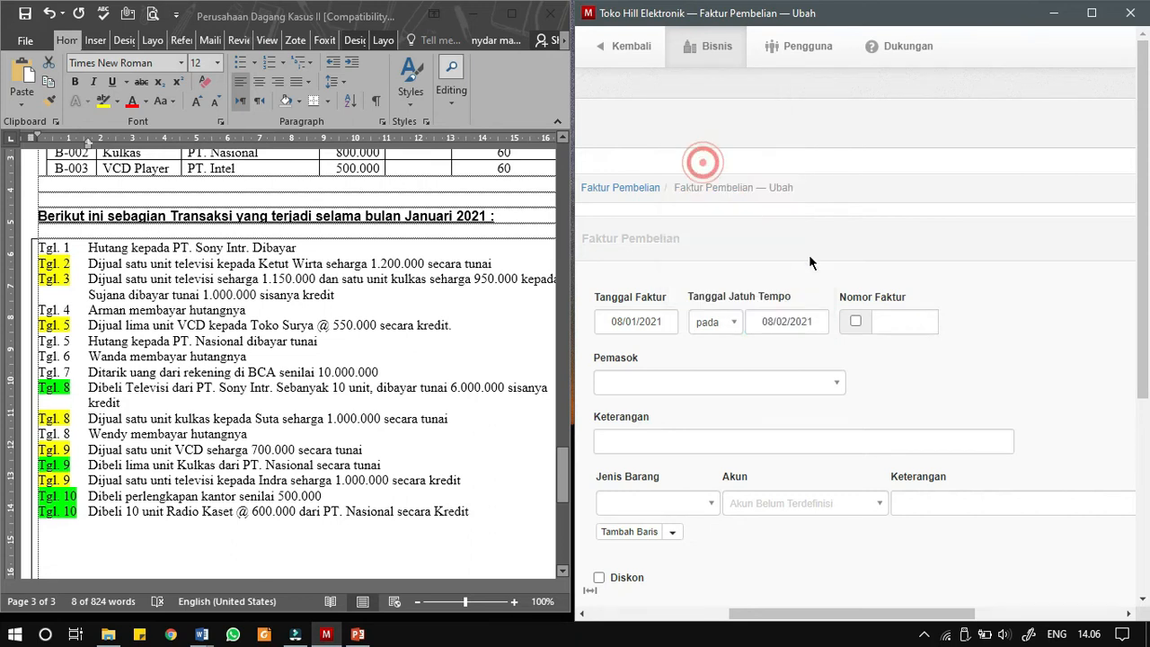
# - Enable automatic invoice numbering and choose V-01 - PT. Sony Intr. as the supplier
pyautogui.click(855, 322)
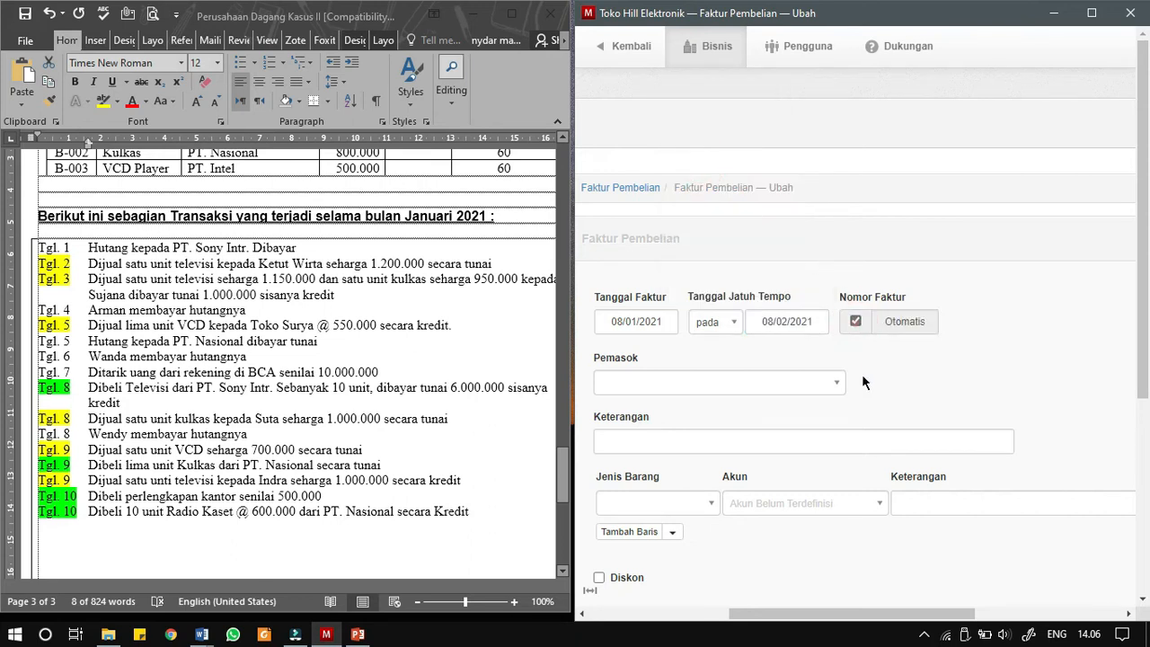
pyautogui.click(710, 388)
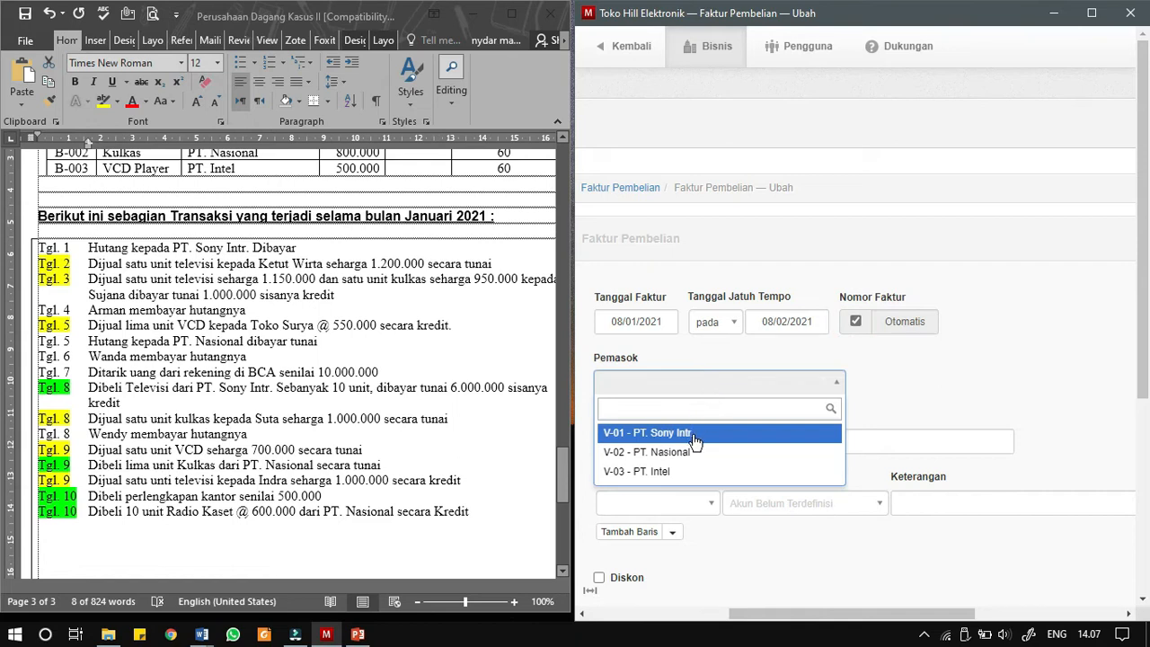
pyautogui.click(694, 434)
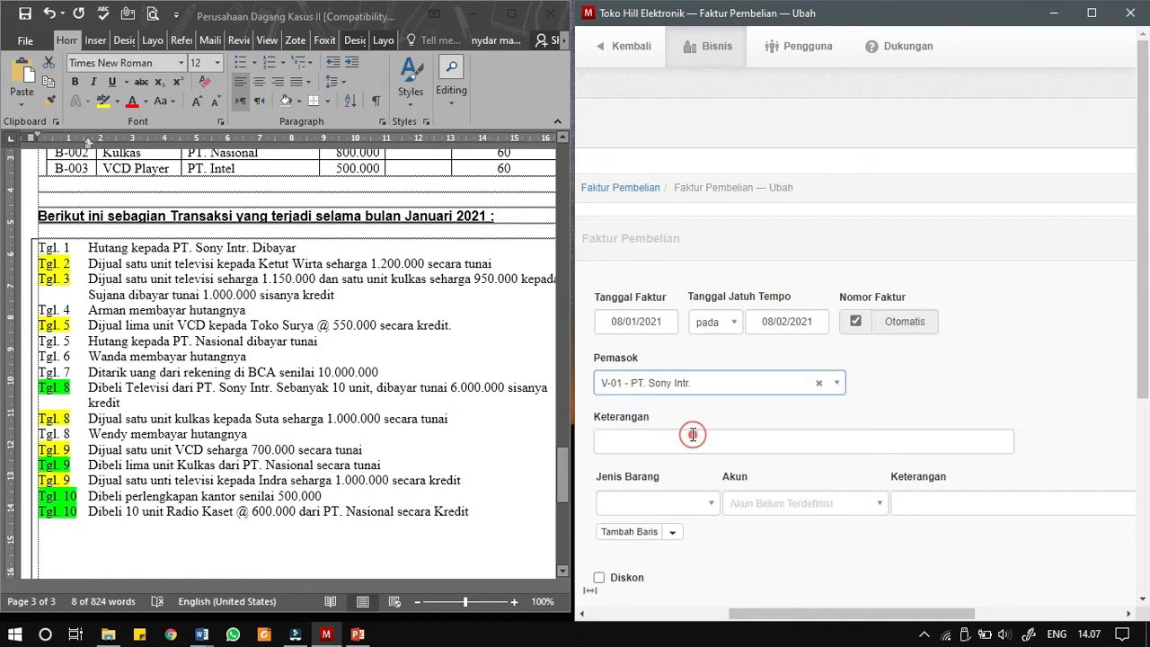
# - Copy the Tgl. 8 transaction "Dibeli Televisi dari PT. Sony Intr. Sebanyak 10 unit, dibayar tunai 6.000.000 sisanya kredit" into the invoice description
pyautogui.click(162, 403)
pyautogui.moveTo(88, 387); pyautogui.dragTo(115, 402)
pyautogui.hotkey('ctrl', 'c')
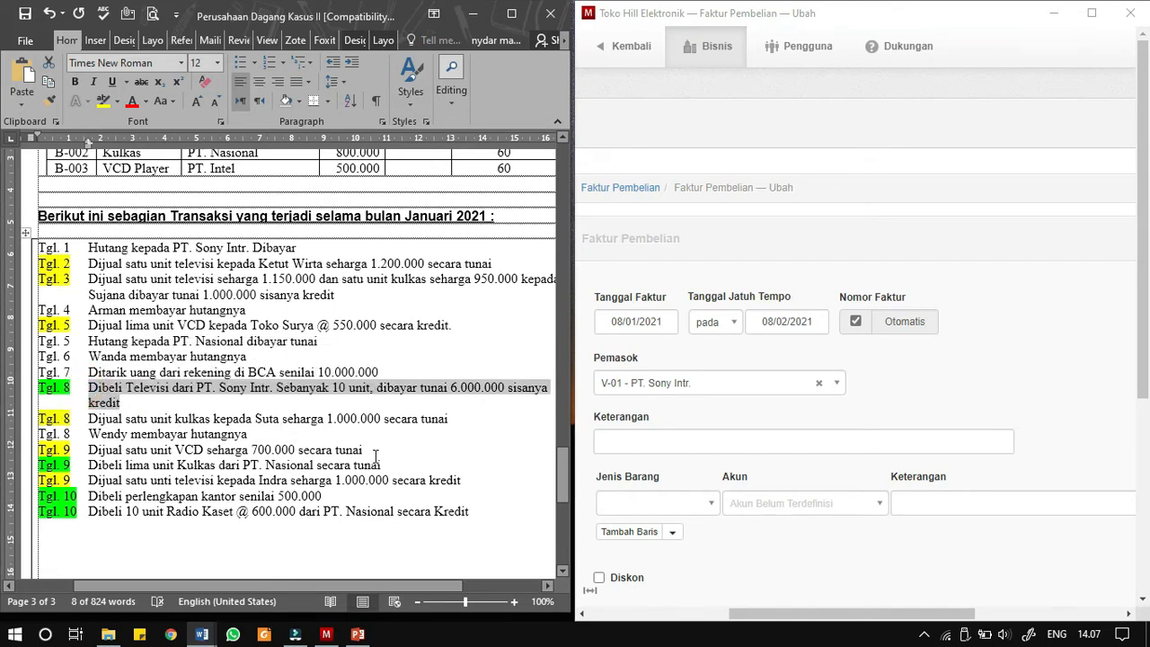
pyautogui.click(600, 444)
pyautogui.hotkey('ctrl', 'v')
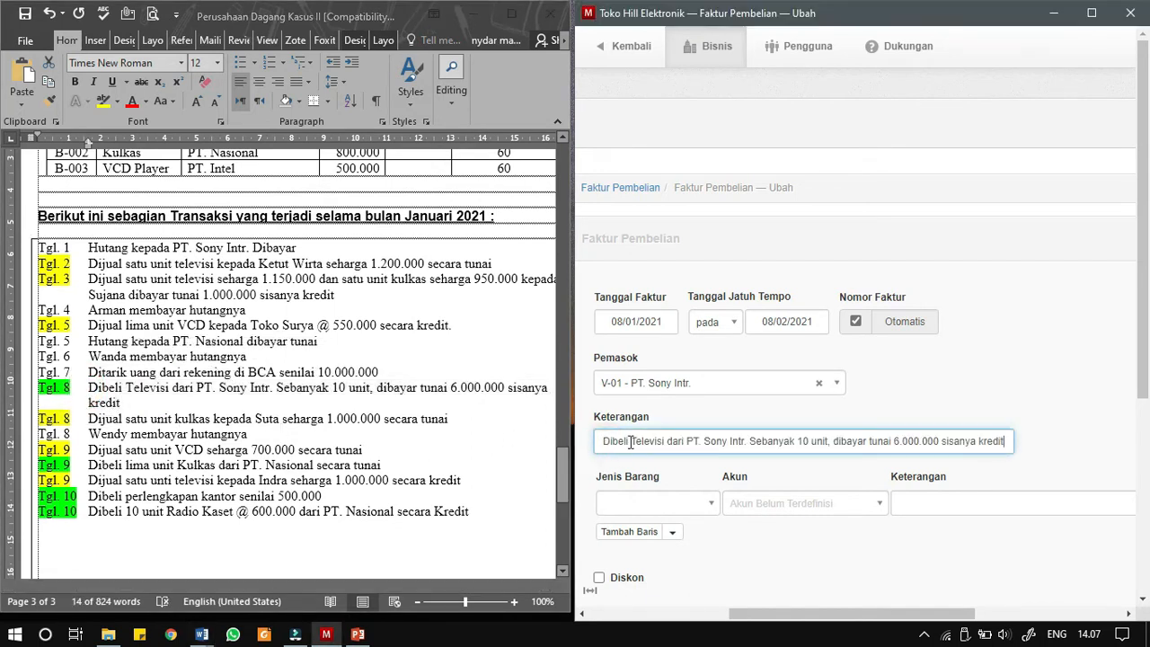
# - Choose B-002 - Kulkas as the item on the invoice line and set its quantity to 10
pyautogui.click(705, 512)
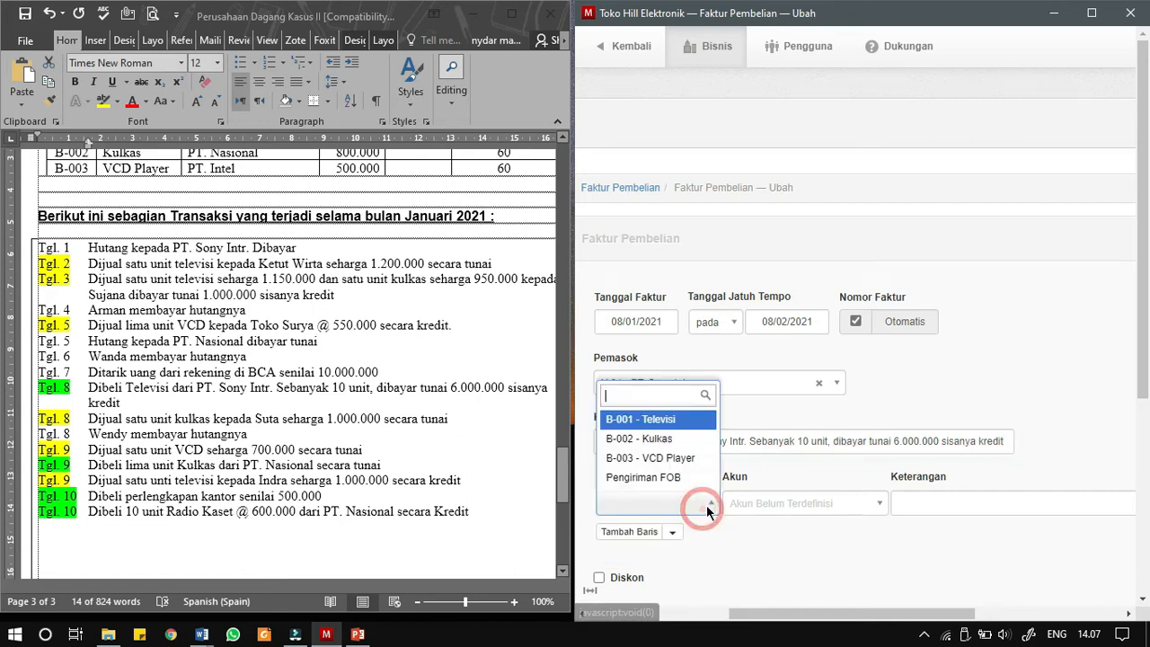
pyautogui.click(673, 446)
pyautogui.scroll(-1, 770, 526)
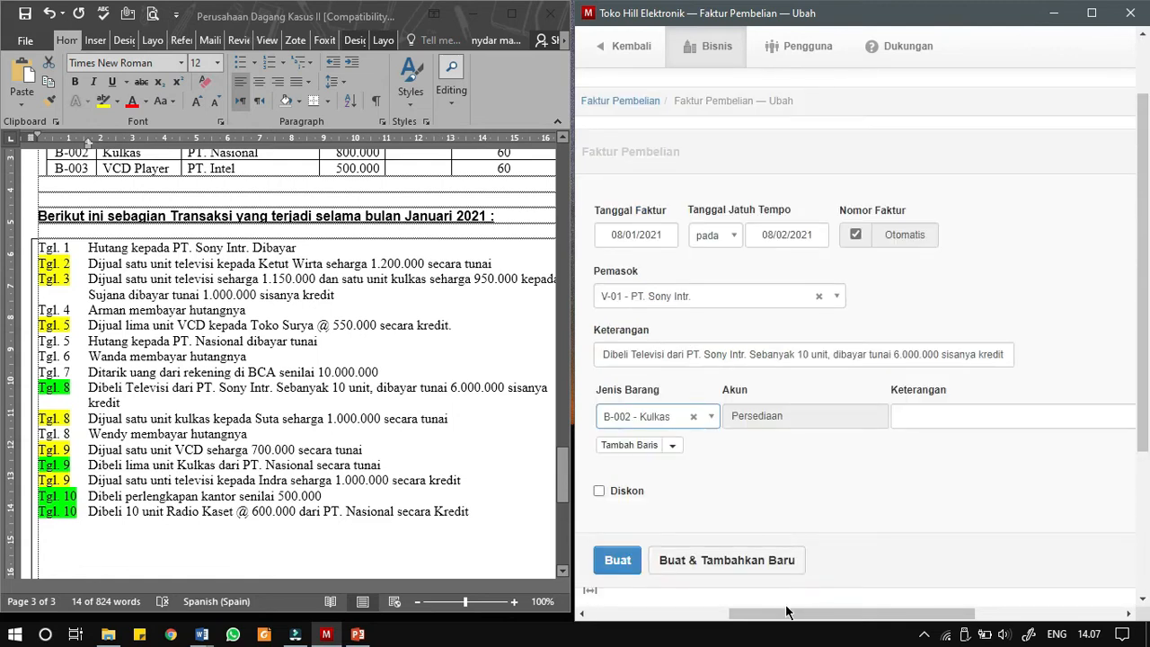
pyautogui.moveTo(786, 620); pyautogui.dragTo(938, 593)
pyautogui.click(866, 421)
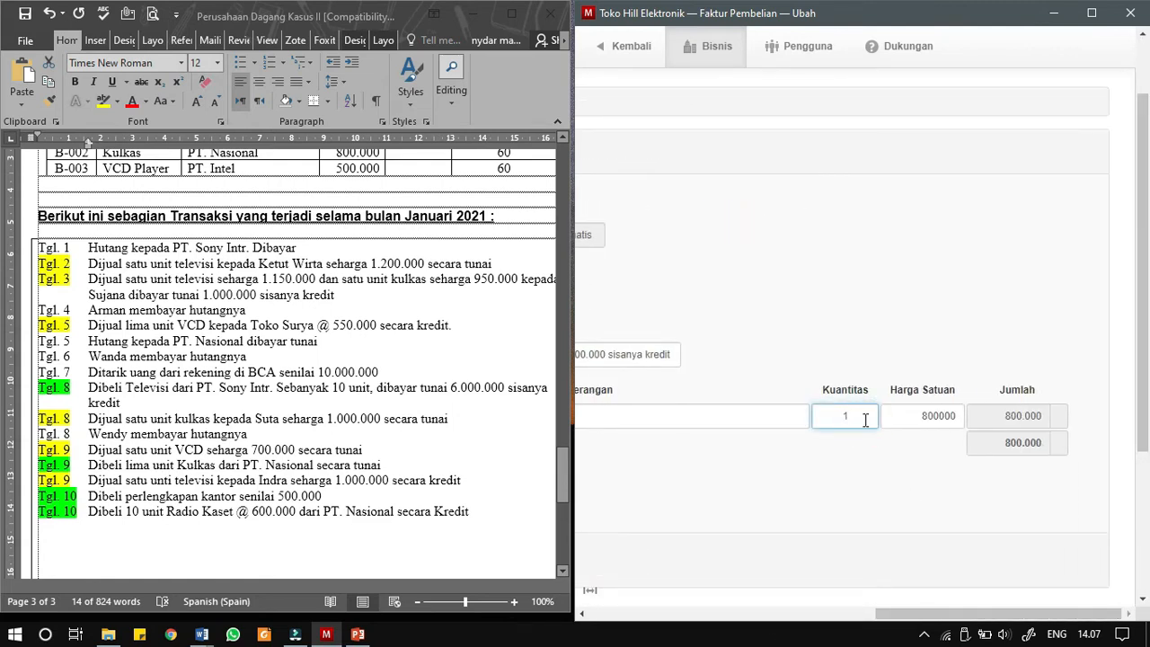
pyautogui.write('0')
pyautogui.click(940, 418)
# - Change the item on the invoice line to B-003 - VCD Player
pyautogui.moveTo(949, 614); pyautogui.dragTo(790, 616)
pyautogui.click(681, 420)
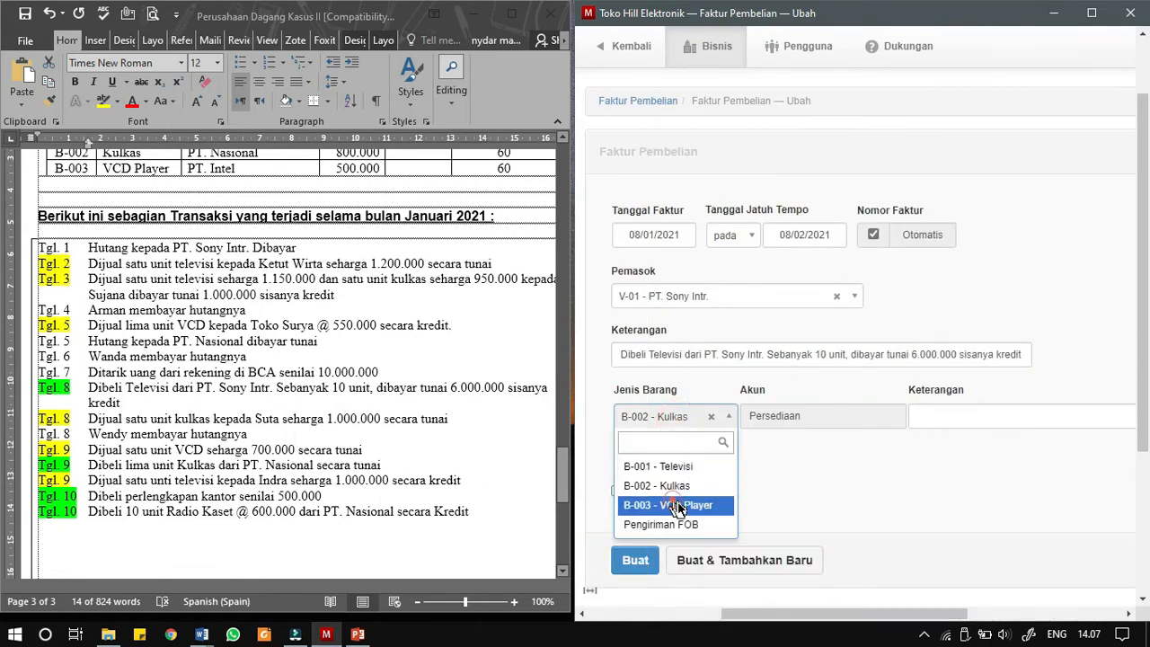
pyautogui.click(676, 500)
pyautogui.moveTo(778, 624); pyautogui.dragTo(695, 616)
# - Replace the invoice line's item with B-001 - Televisi
pyautogui.click(862, 422)
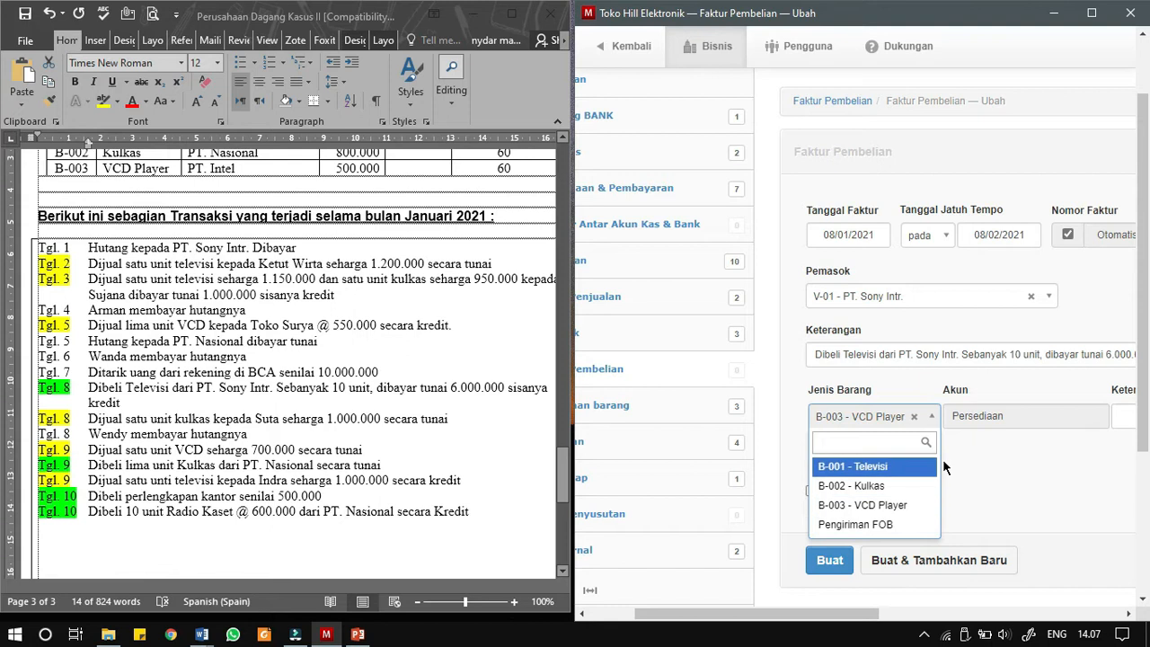
pyautogui.moveTo(873, 616); pyautogui.dragTo(829, 616)
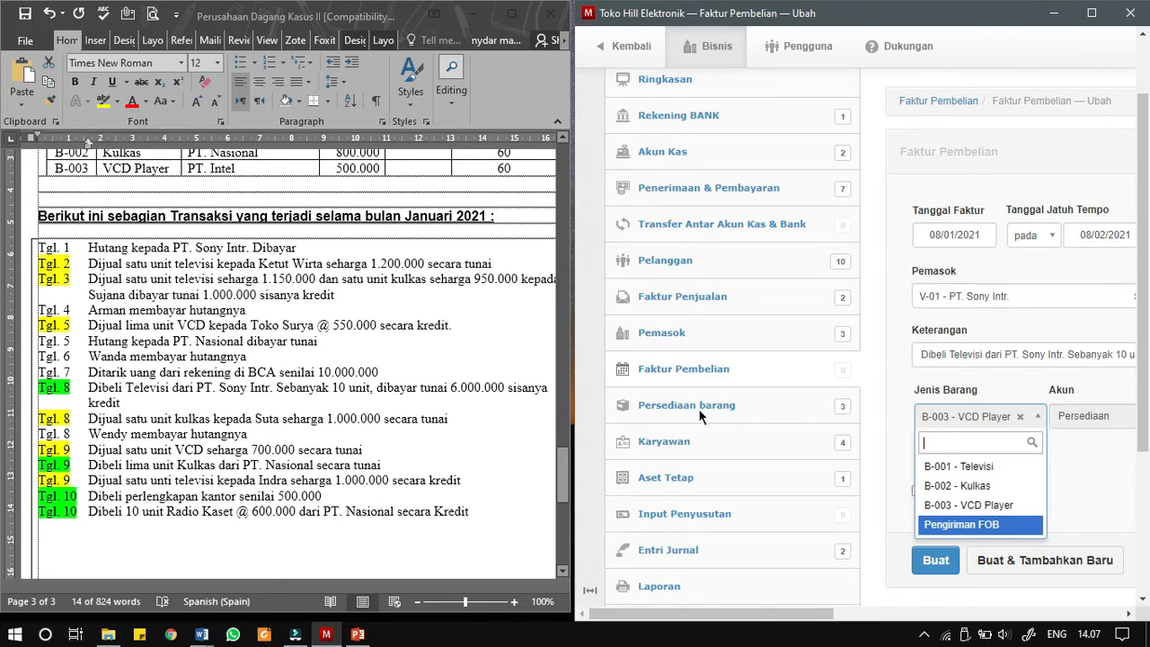
pyautogui.moveTo(783, 613); pyautogui.dragTo(918, 610)
pyautogui.click(649, 466)
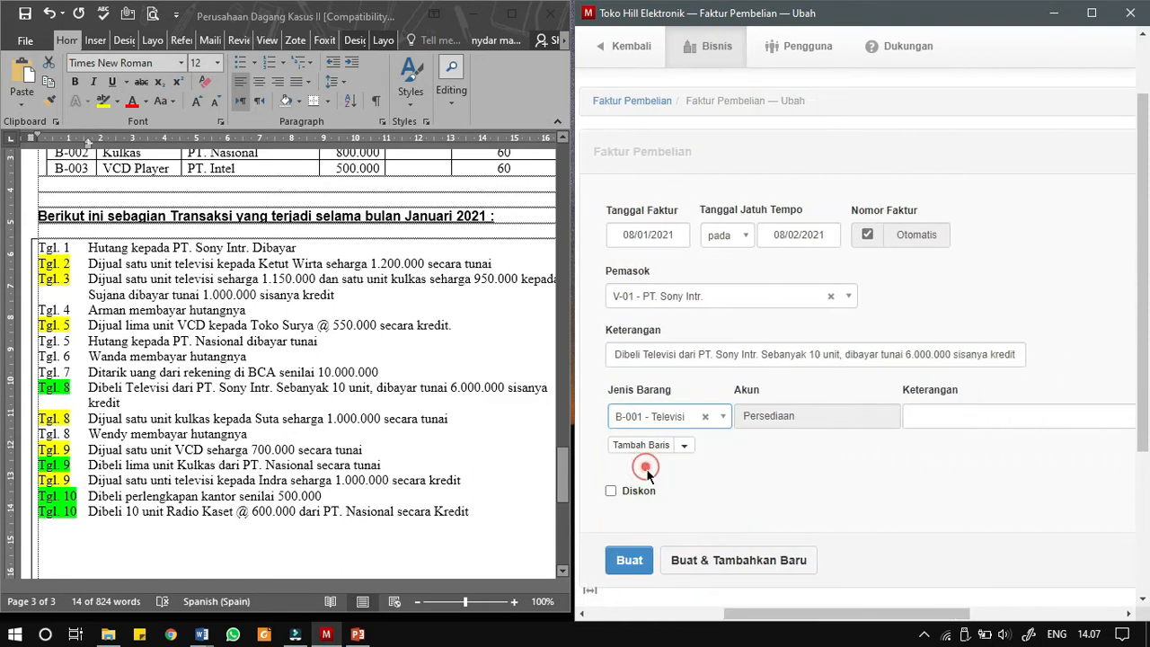
# - Switch the invoice line's item back to B-002 - Kulkas and check its quantity and unit price
pyautogui.click(688, 415)
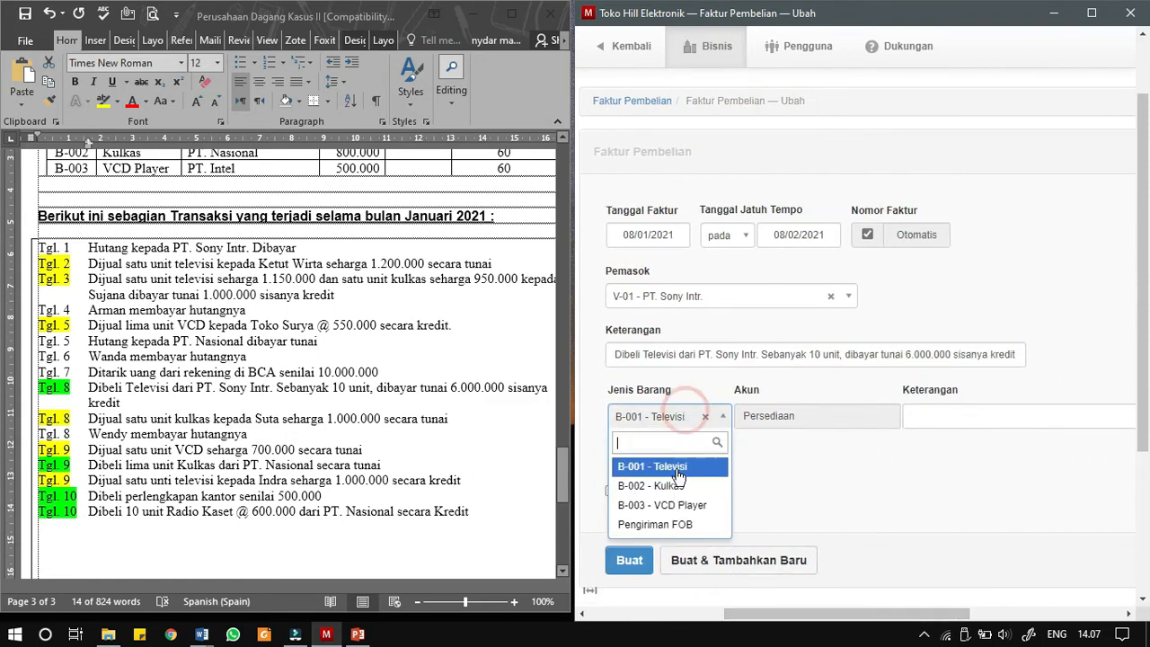
pyautogui.click(676, 486)
pyautogui.moveTo(817, 610); pyautogui.dragTo(968, 610)
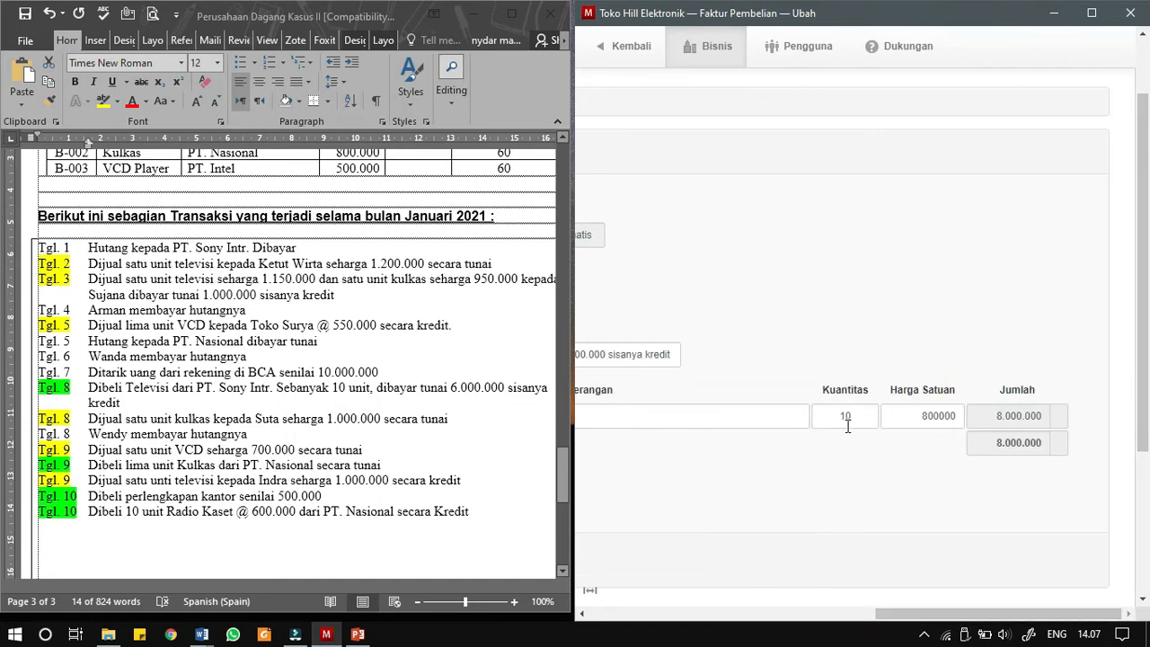
# - Create the purchase invoice from the completed form
pyautogui.moveTo(934, 610); pyautogui.dragTo(788, 612)
pyautogui.click(604, 575)
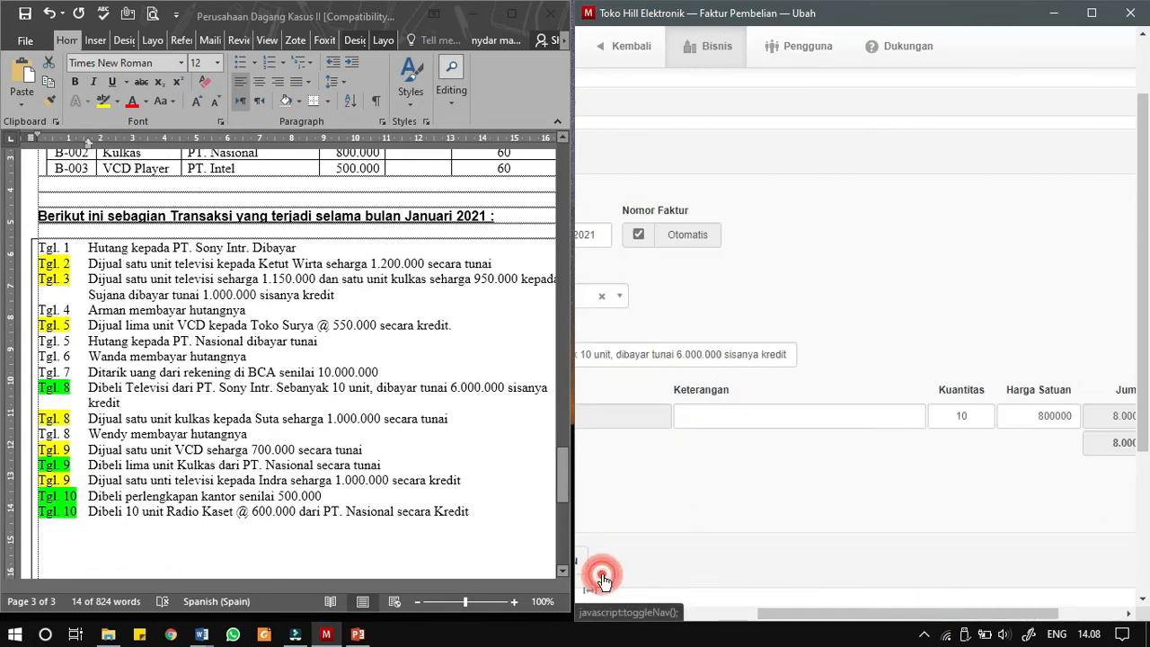
pyautogui.moveTo(783, 622); pyautogui.dragTo(615, 619)
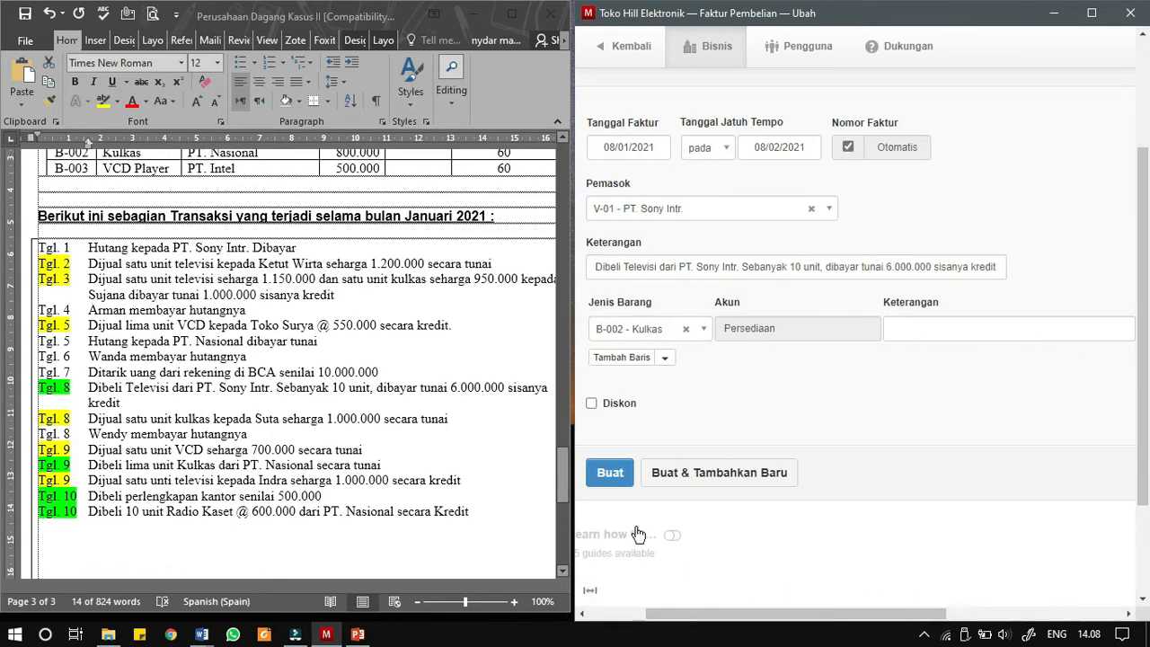
pyautogui.click(608, 472)
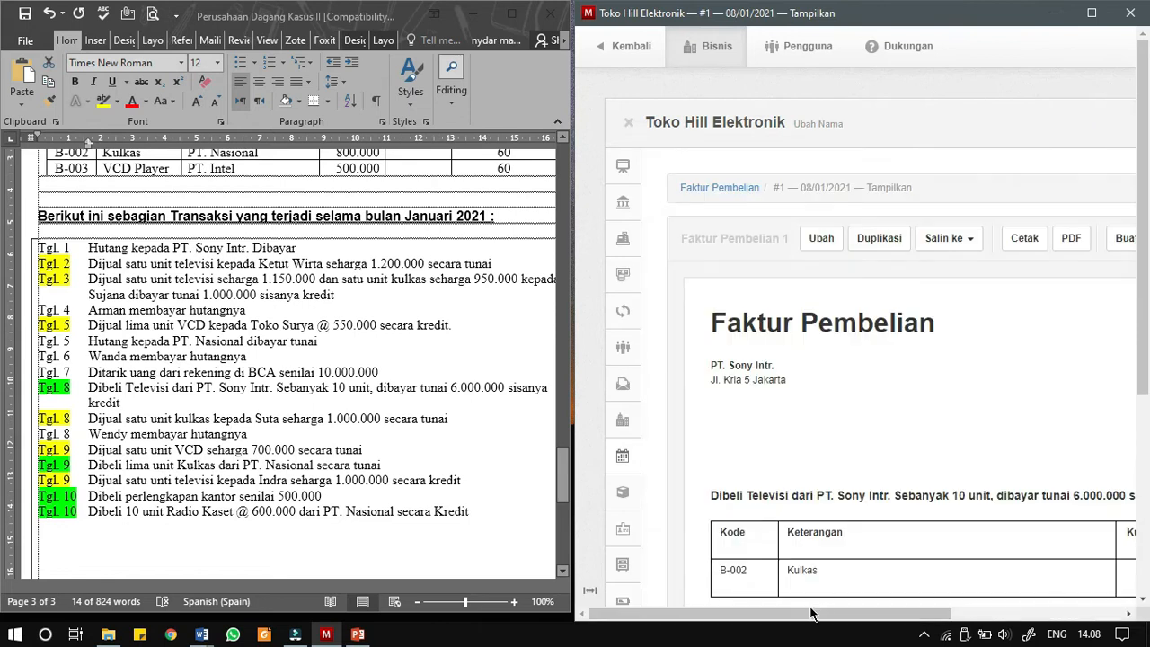
# - Start a new payment from the PT. Sony Intr. purchase invoice and date it 08/01/2021
pyautogui.moveTo(809, 615); pyautogui.dragTo(885, 615)
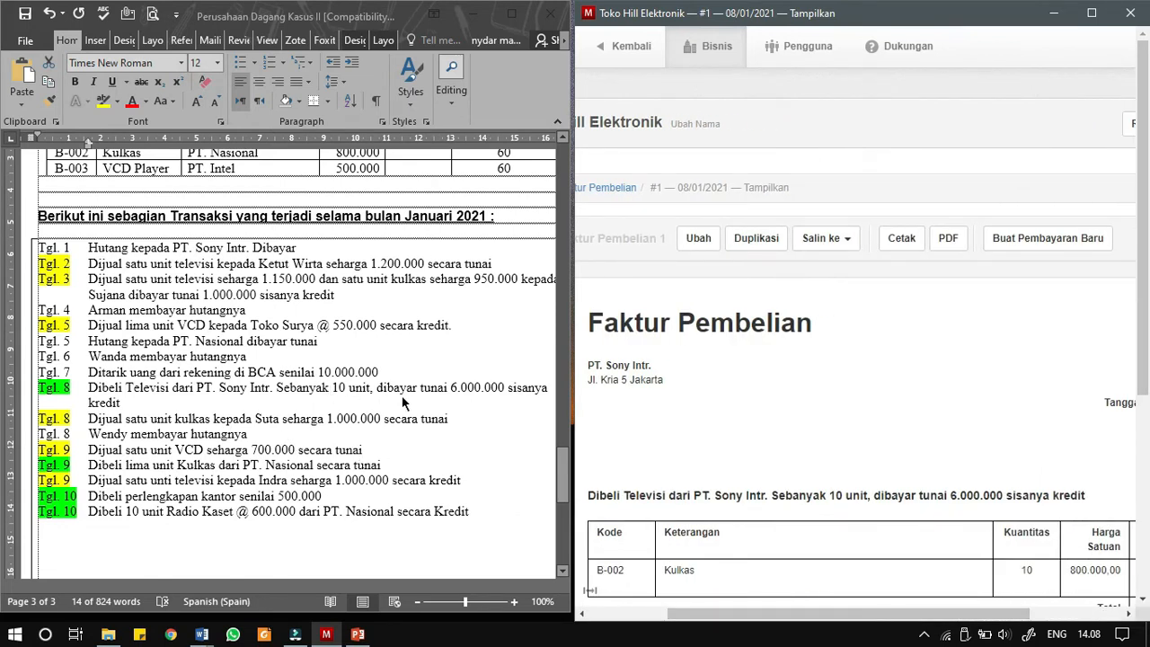
pyautogui.click(1051, 241)
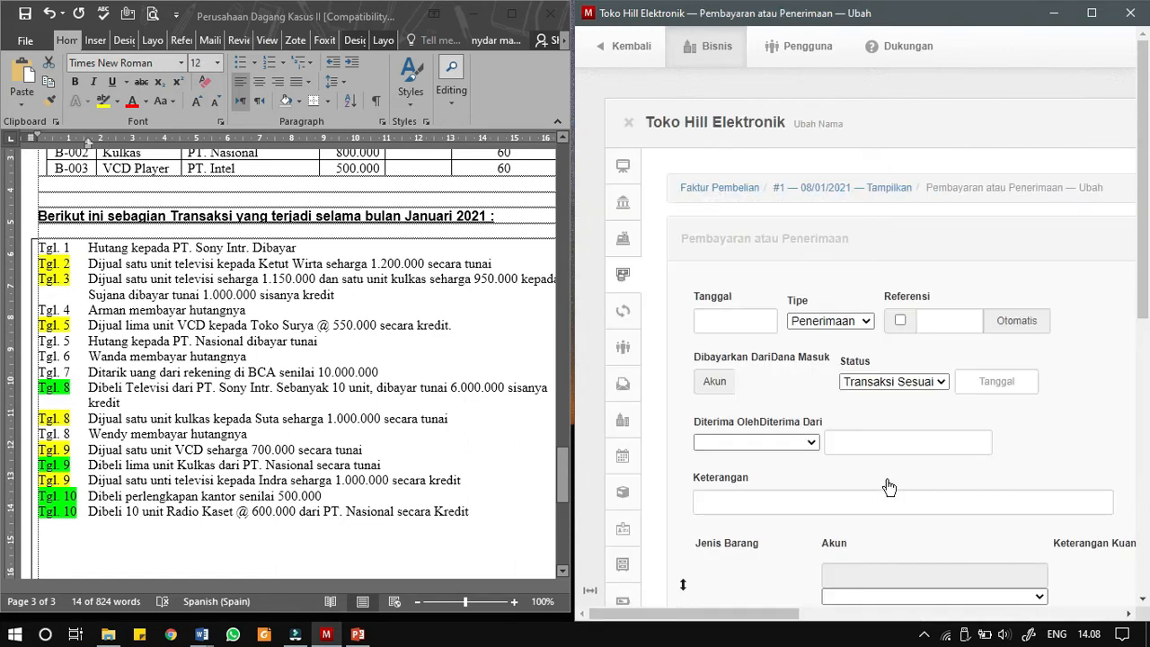
pyautogui.click(749, 322)
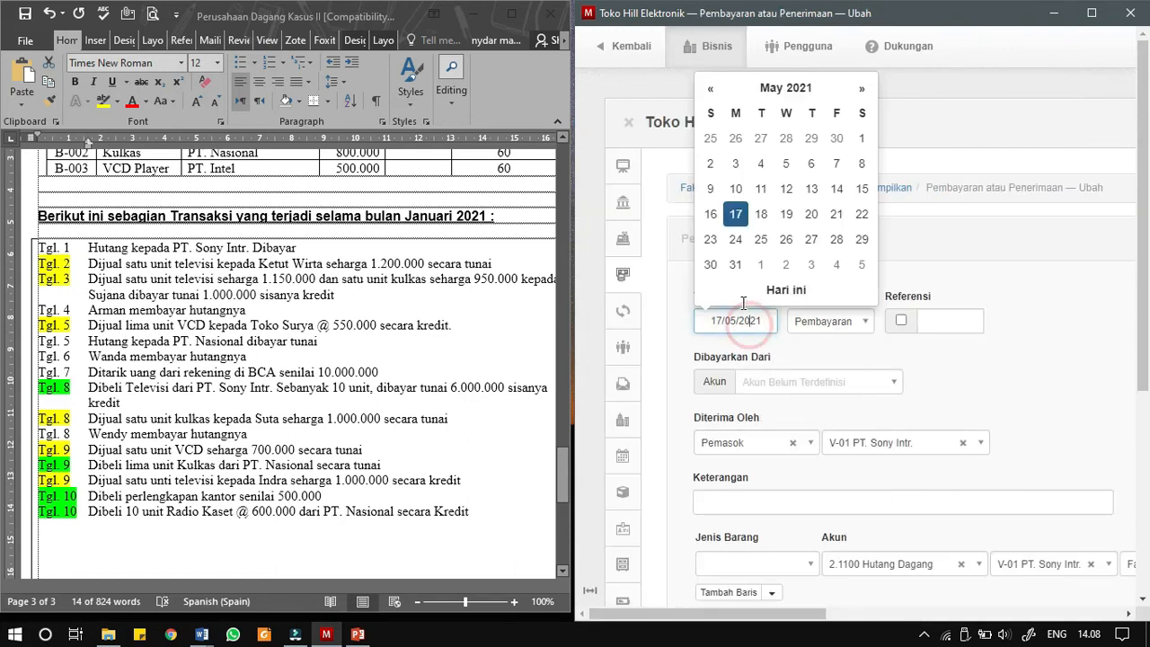
pyautogui.click(705, 88)
pyautogui.click(705, 89)
pyautogui.click(705, 88)
pyautogui.click(705, 88)
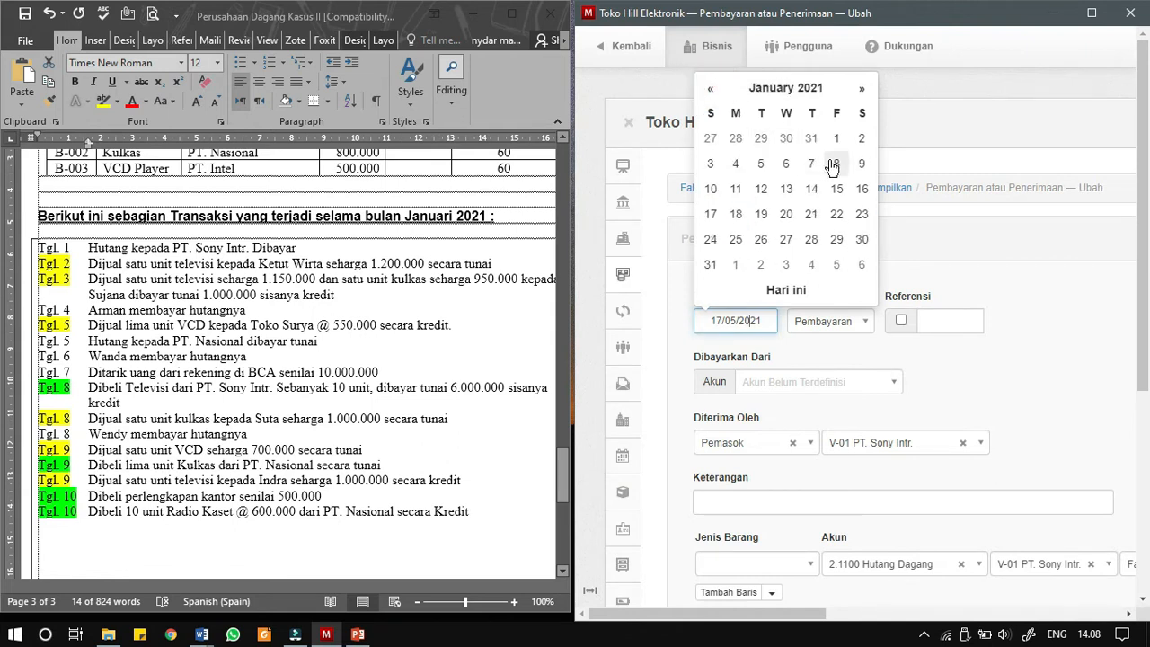
pyautogui.click(833, 165)
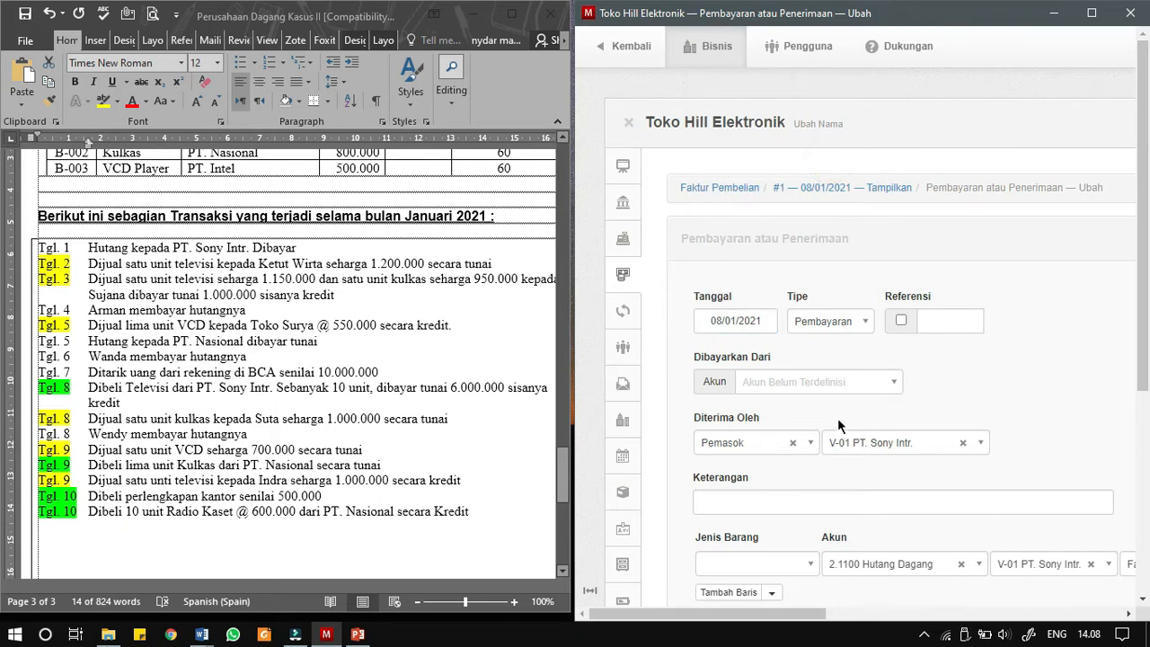
# - Enable the automatic reference for the payment and set Kas Besar as the account it is paid from
pyautogui.click(902, 320)
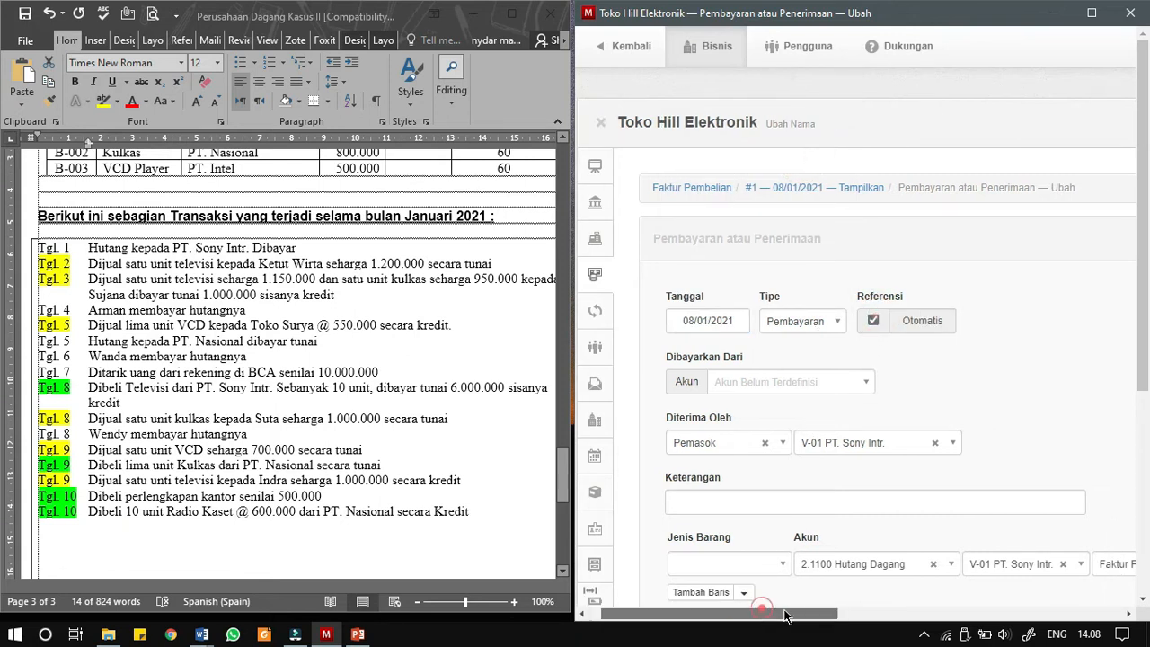
pyautogui.hscroll(2, 765, 609)
pyautogui.click(764, 388)
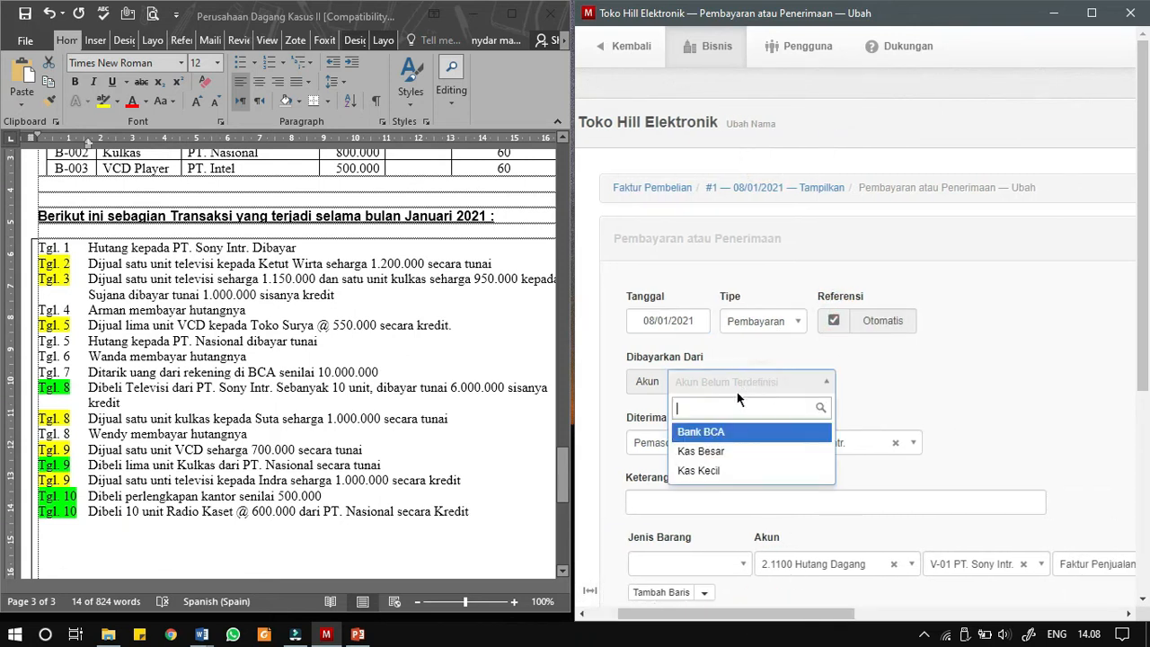
pyautogui.click(704, 452)
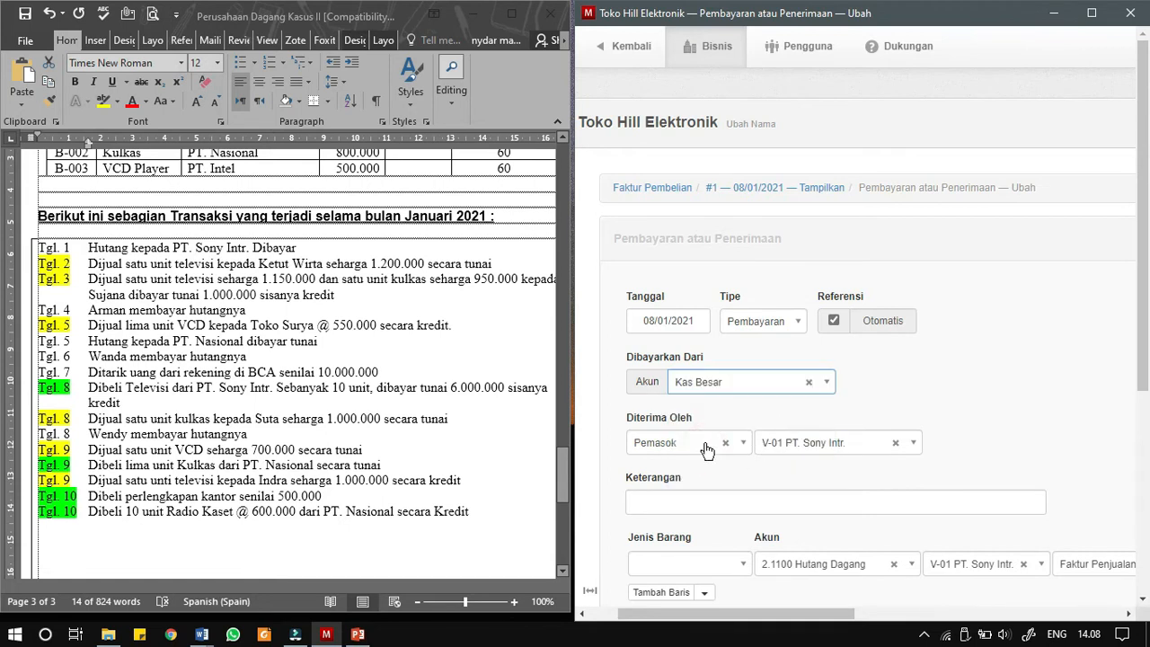
pyautogui.moveTo(753, 615); pyautogui.dragTo(761, 620)
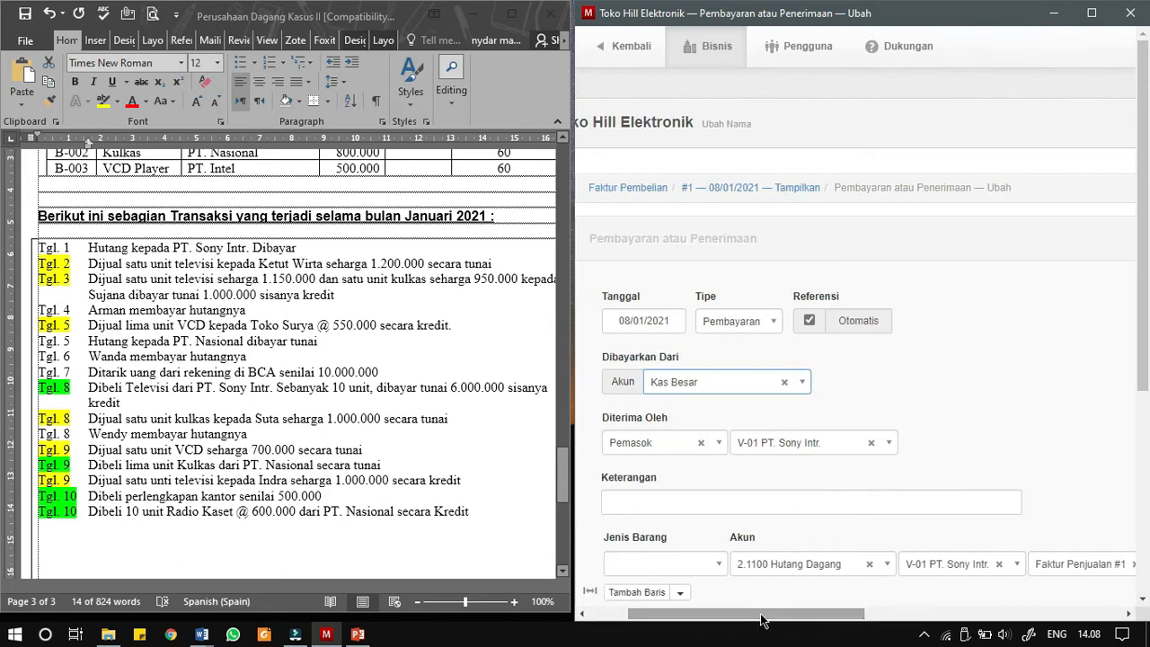
# - Copy the Tgl. 8 PT. Sony Intr. purchase text from the Word document into the payment's description
pyautogui.tripleClick(285, 386)
pyautogui.click(381, 386)
pyautogui.moveTo(377, 387); pyautogui.dragTo(275, 399)
pyautogui.click(124, 397)
pyautogui.moveTo(89, 388); pyautogui.dragTo(121, 403)
pyautogui.hotkey('ctrl', 'c')
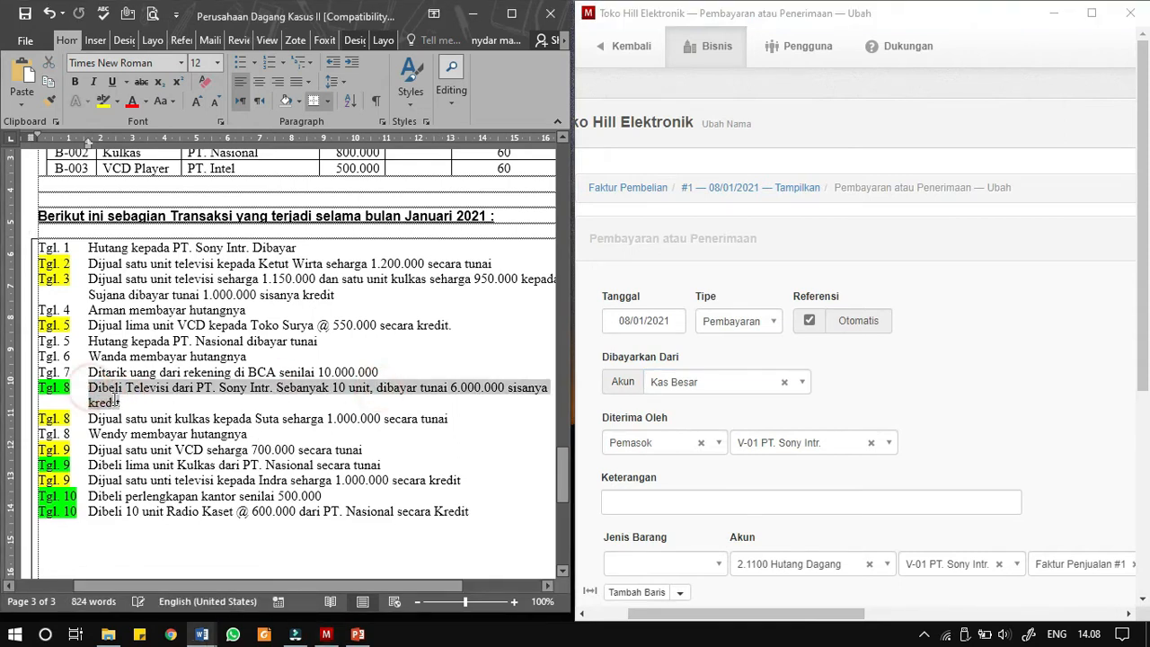
pyautogui.click(686, 504)
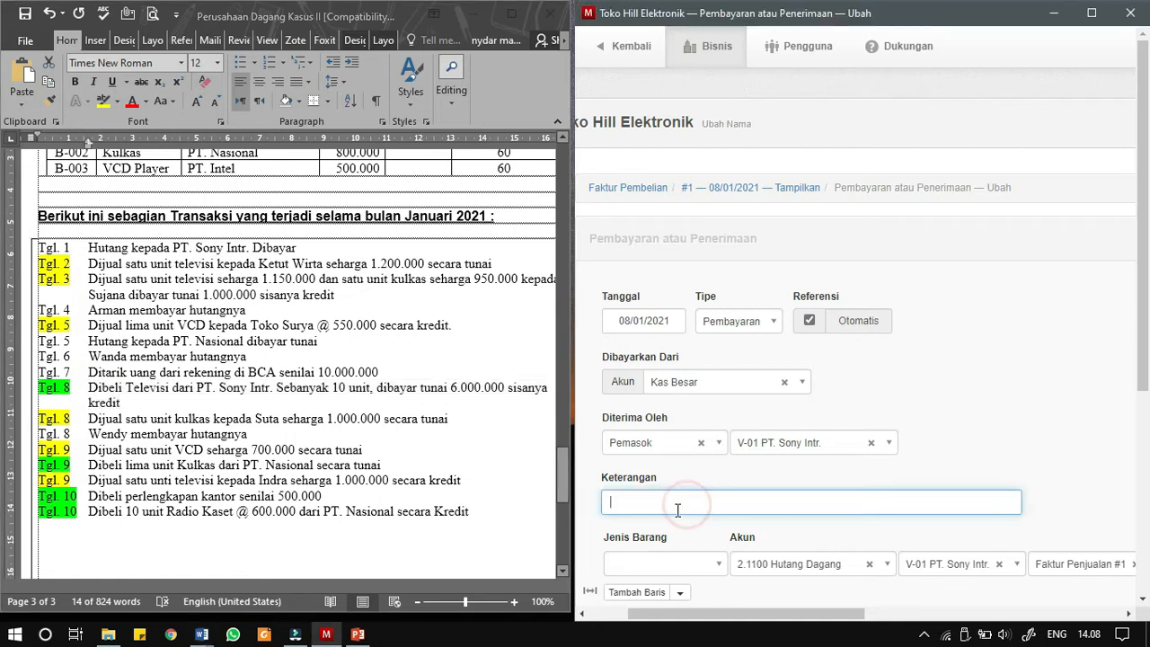
pyautogui.hotkey('ctrl', 'v')
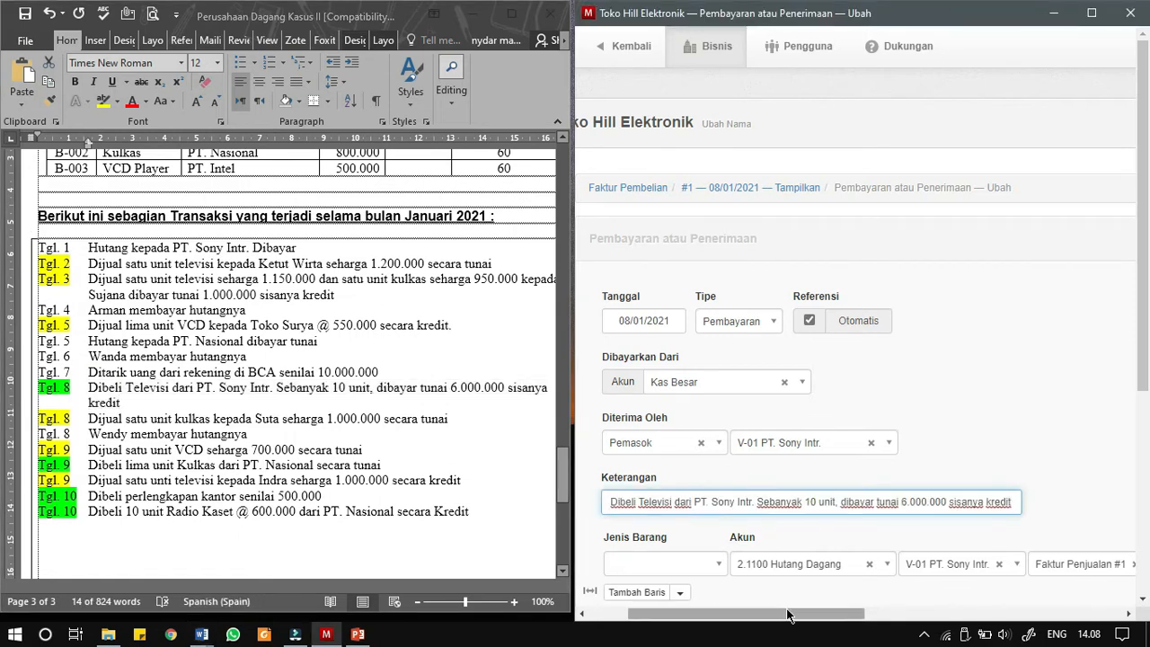
# - Set the payment line's unit price to 6000000 and create the payment
pyautogui.moveTo(787, 614); pyautogui.dragTo(1030, 616)
pyautogui.click(1033, 564)
pyautogui.press('Delete')
pyautogui.write('6000000')
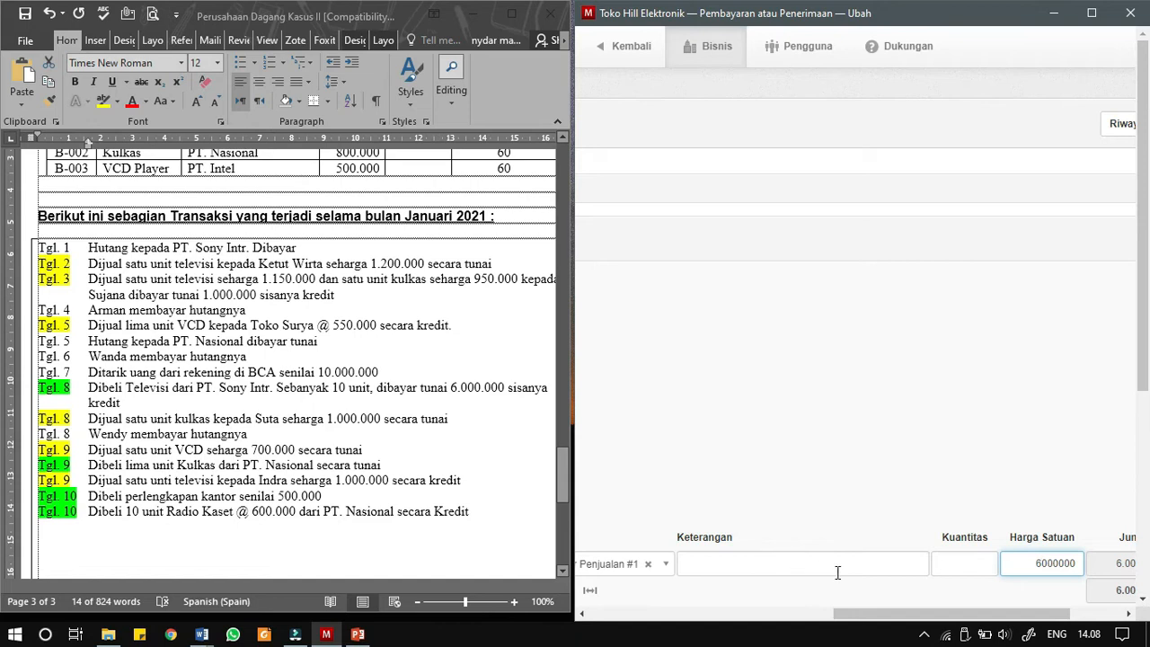
pyautogui.moveTo(873, 613); pyautogui.dragTo(898, 618)
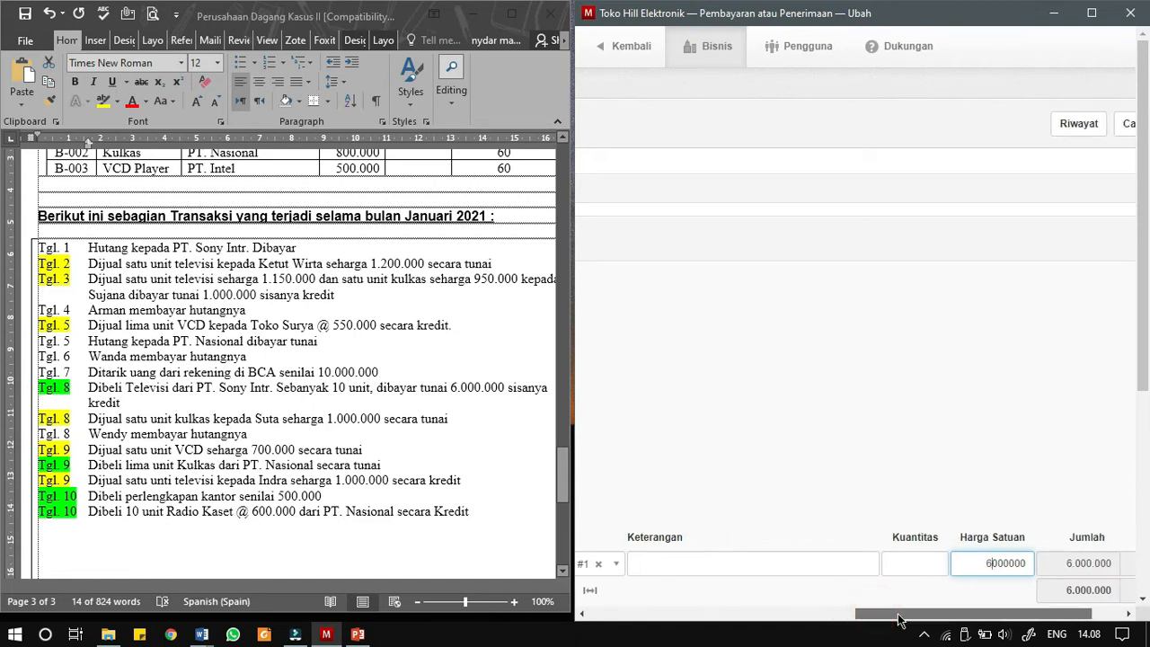
pyautogui.moveTo(899, 618); pyautogui.dragTo(665, 633)
pyautogui.scroll(-4, 667, 489)
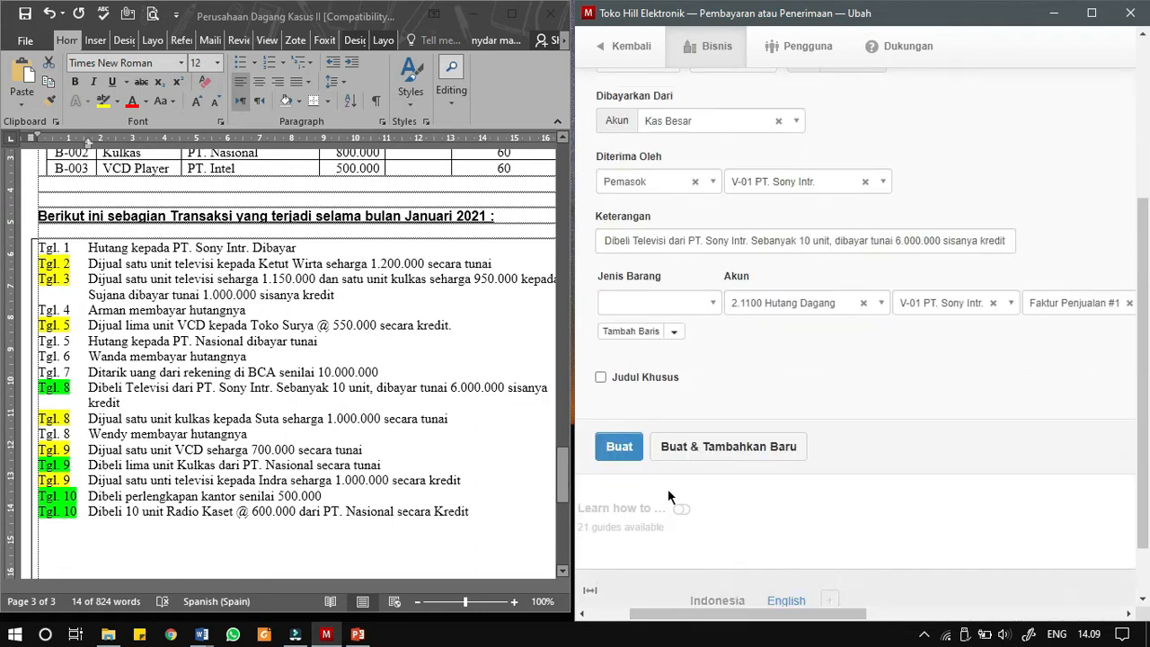
pyautogui.click(626, 446)
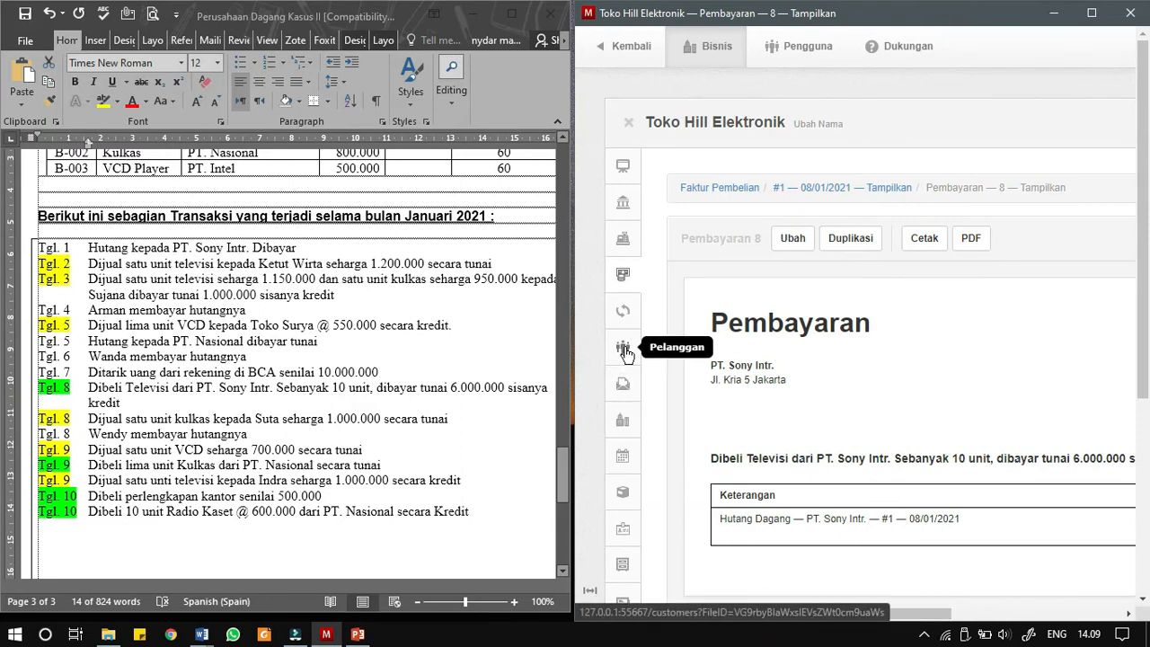
# - Review the supplier payables list, including PT. Sony Intr., and the customer list
pyautogui.click(627, 420)
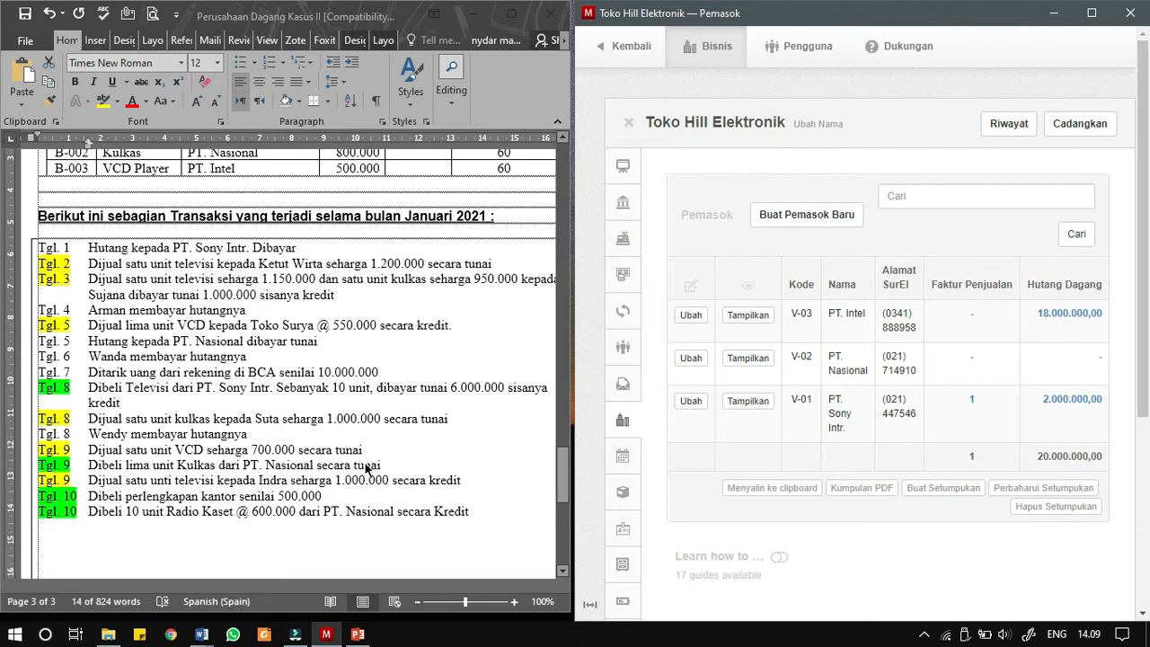
pyautogui.click(622, 356)
pyautogui.scroll(-2, 745, 435)
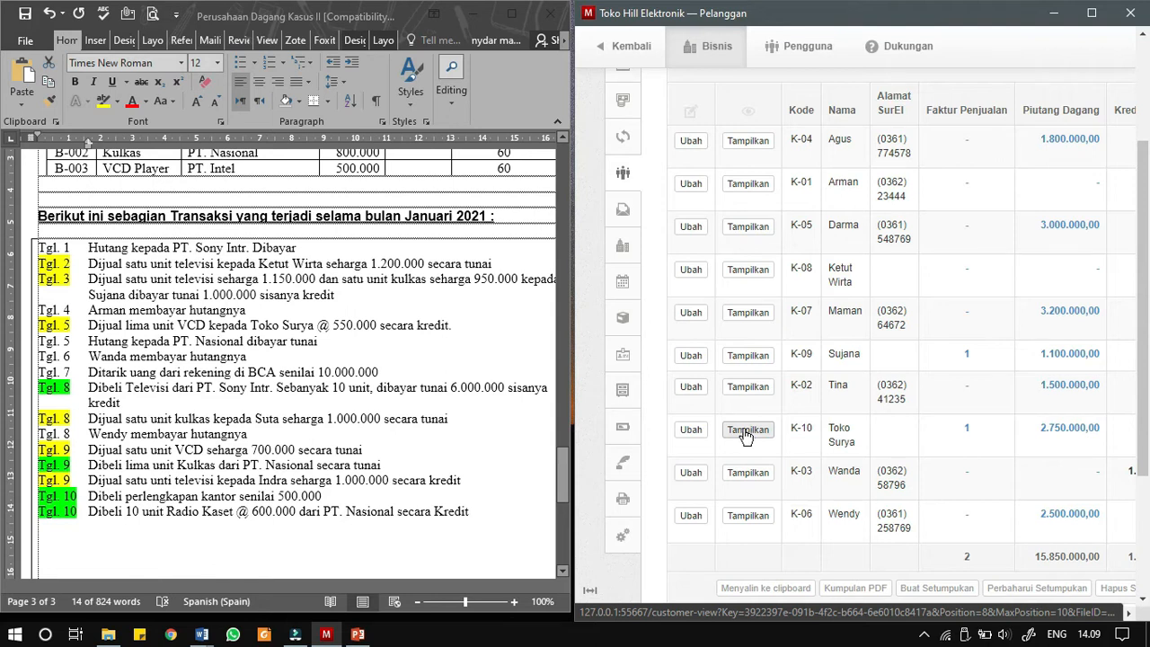
# - Duplicate the Toko Surya customer record and change the copy's code to the next customer number
pyautogui.click(745, 432)
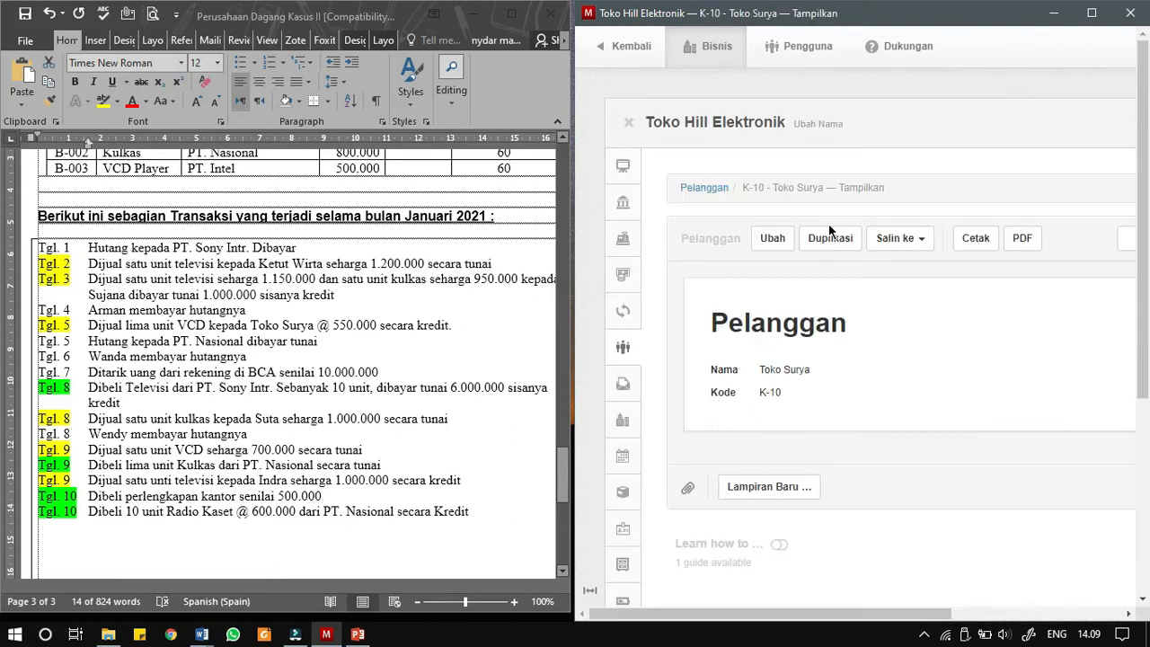
pyautogui.click(830, 238)
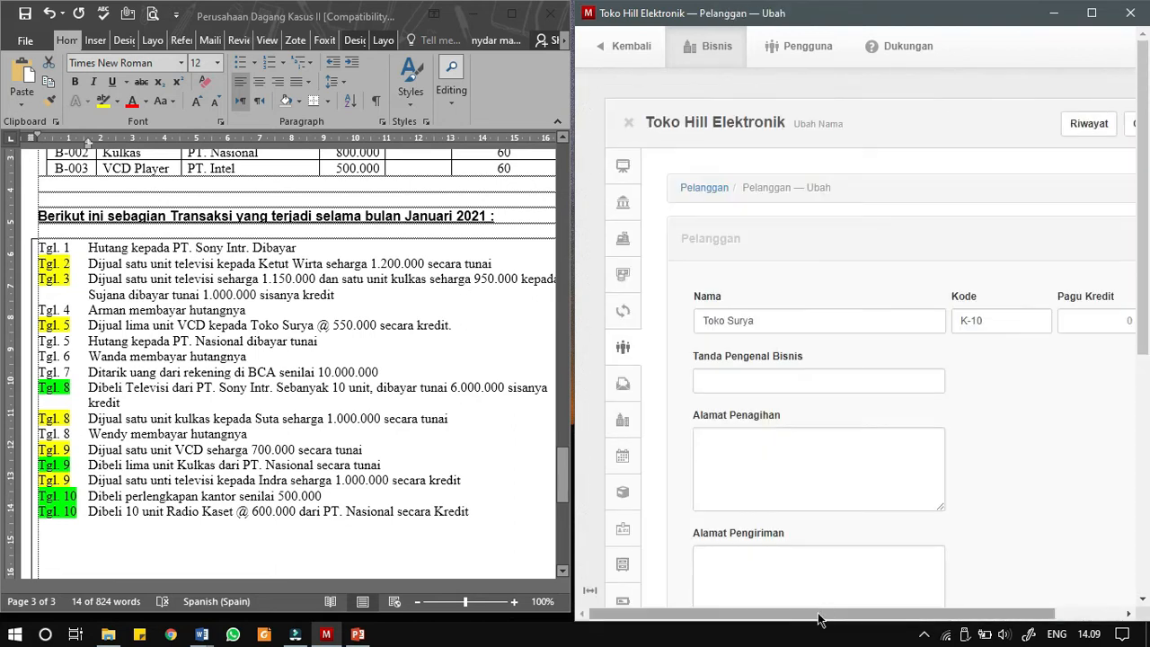
pyautogui.moveTo(818, 613); pyautogui.dragTo(880, 613)
pyautogui.click(933, 325)
pyautogui.press('BackSpace')
pyautogui.write('1')
# - Replace the duplicated record's name with the name of the Tgl. 8 refrigerator buyer and create the customer
pyautogui.moveTo(699, 318); pyautogui.dragTo(592, 315)
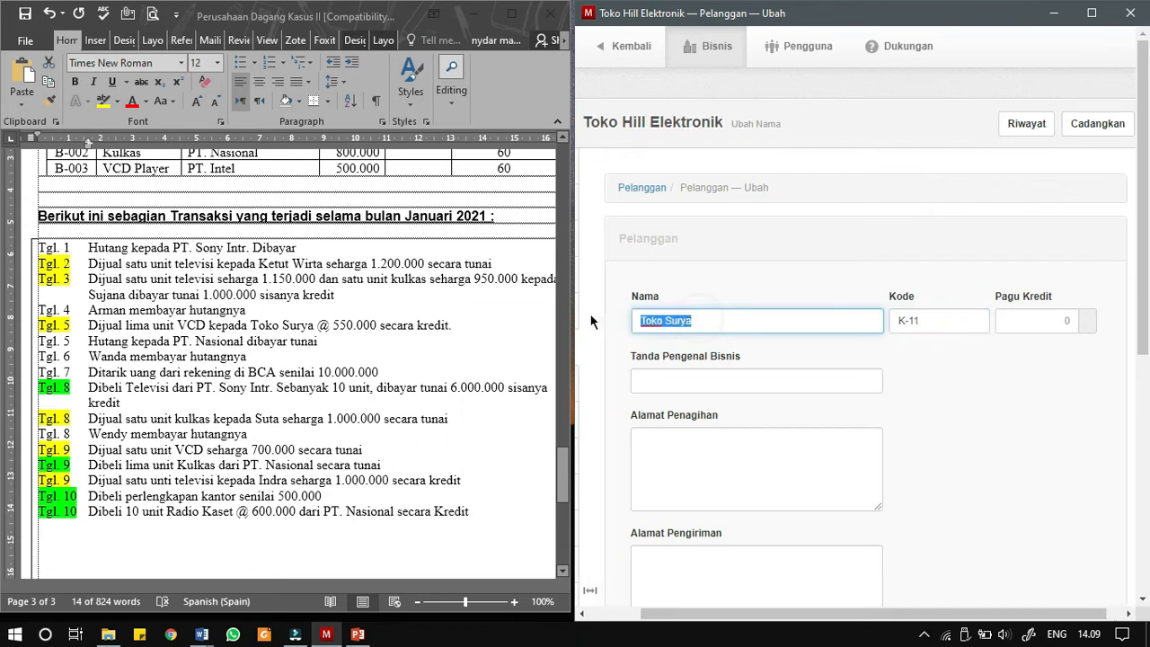
pyautogui.write('Su')
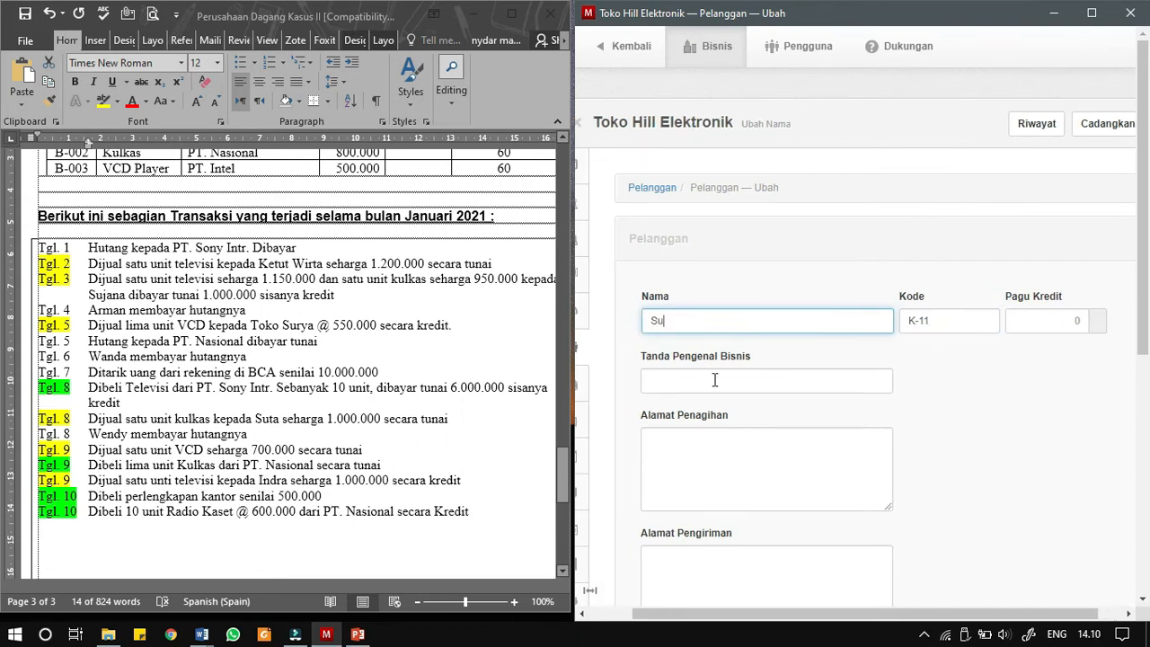
pyautogui.write('ta')
pyautogui.scroll(-3, 662, 351)
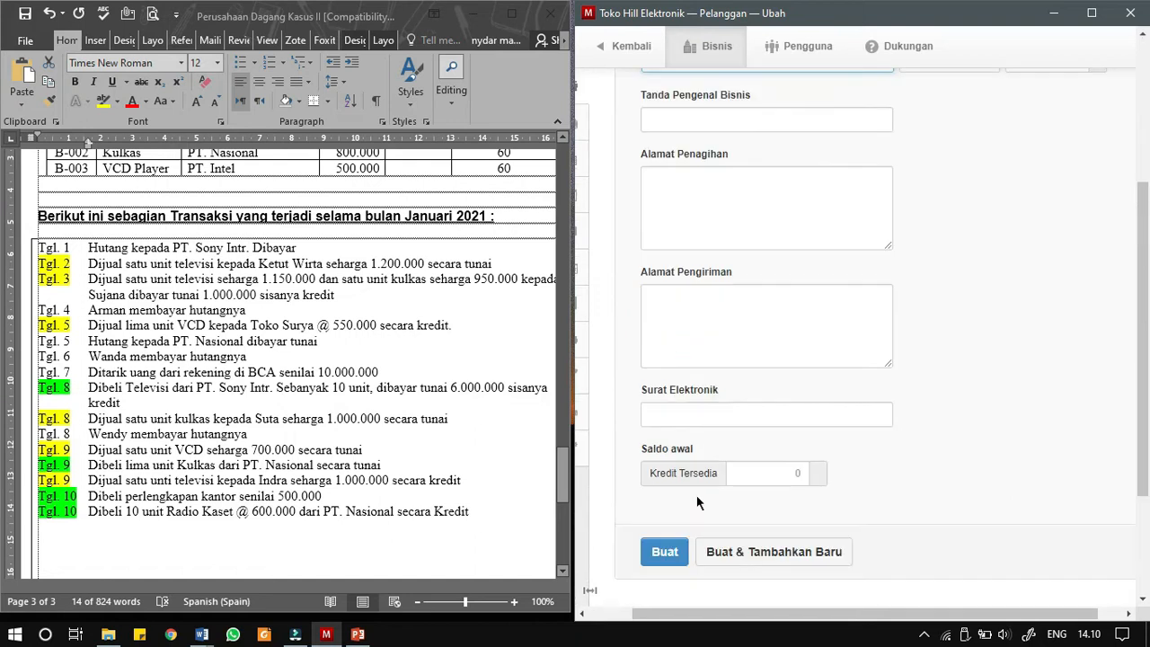
pyautogui.click(684, 550)
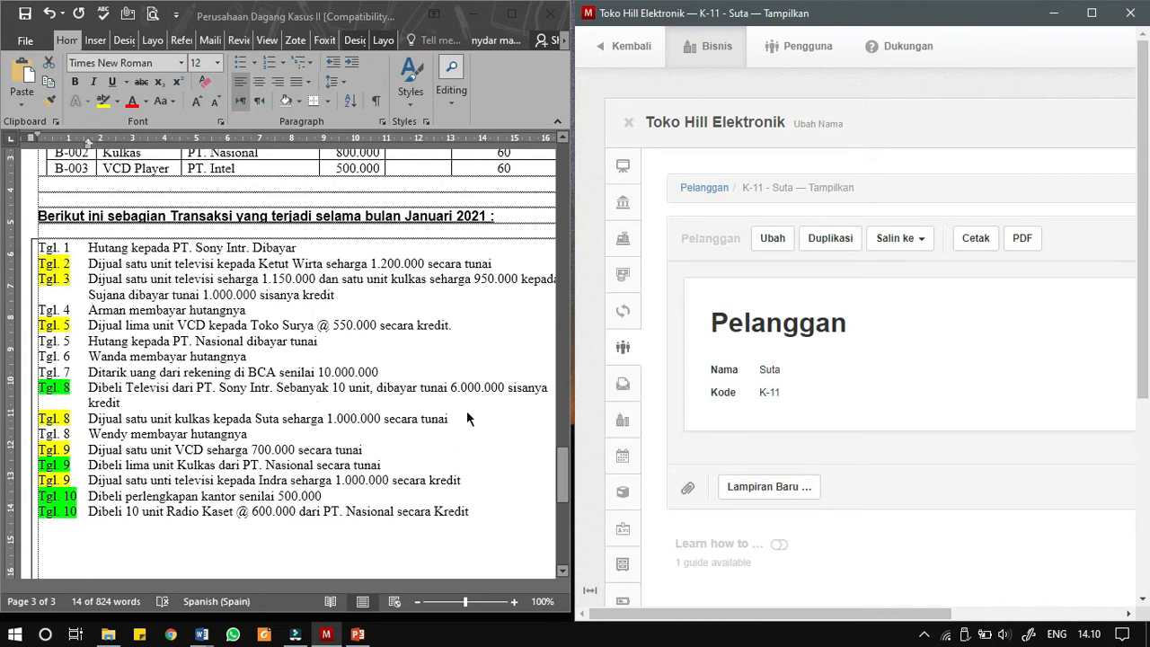
# - Start a new receipt under Penerimaan & Pembayaran and date it 08/01/2021
pyautogui.click(622, 279)
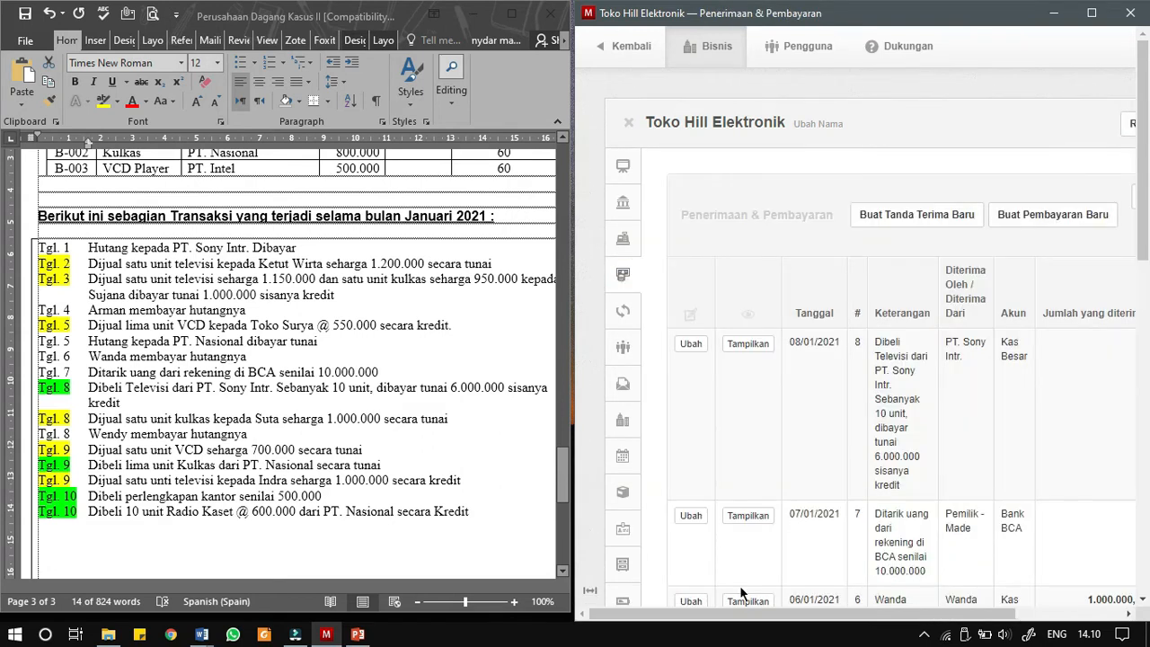
pyautogui.click(934, 221)
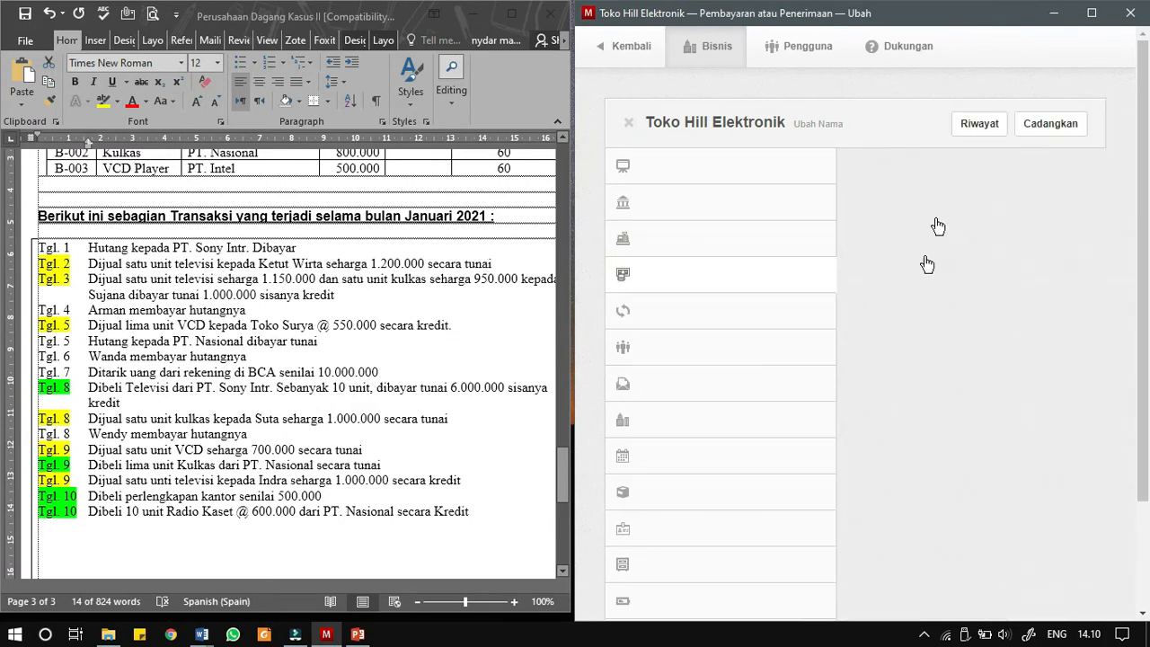
pyautogui.moveTo(745, 615); pyautogui.dragTo(804, 620)
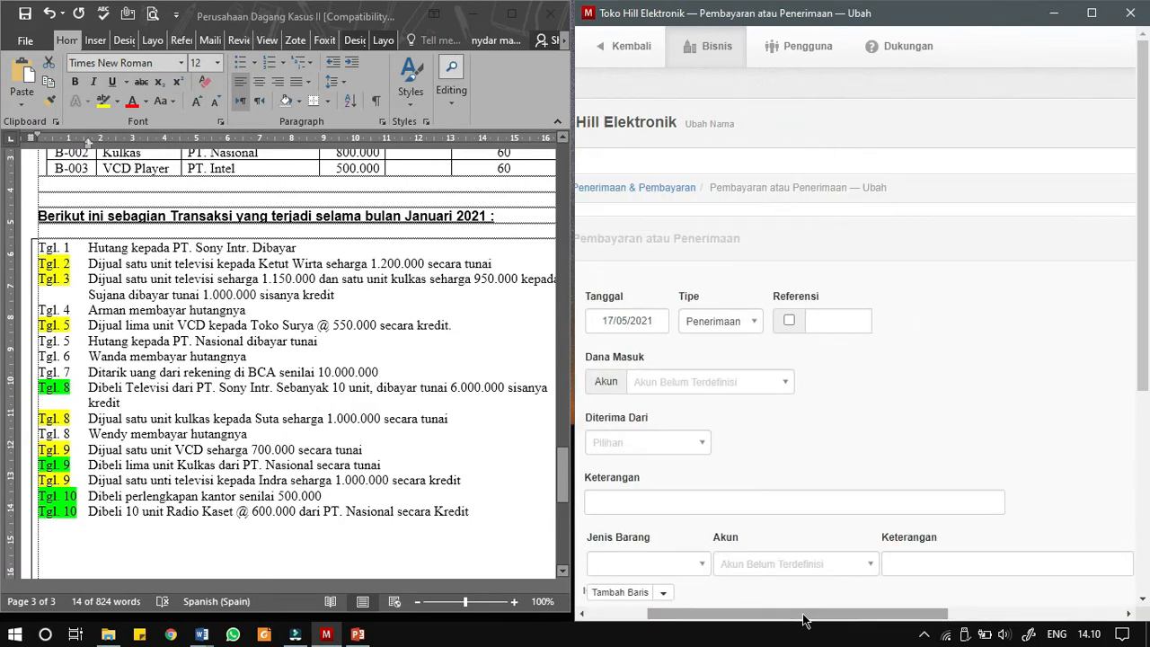
pyautogui.moveTo(804, 620); pyautogui.dragTo(792, 627)
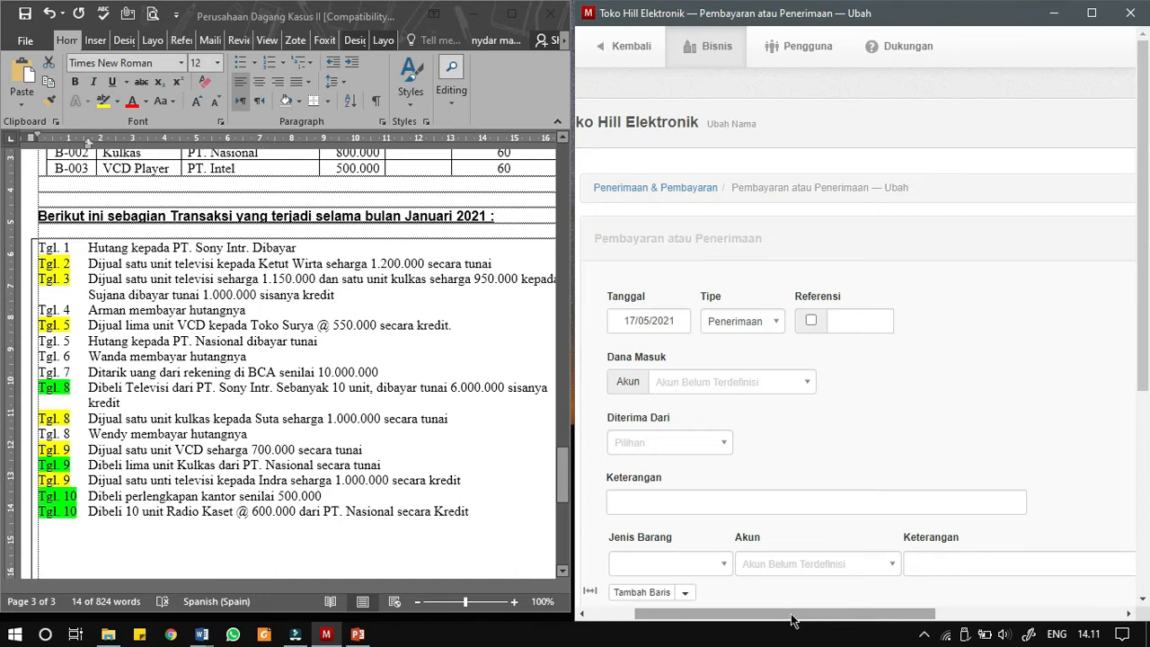
pyautogui.click(655, 321)
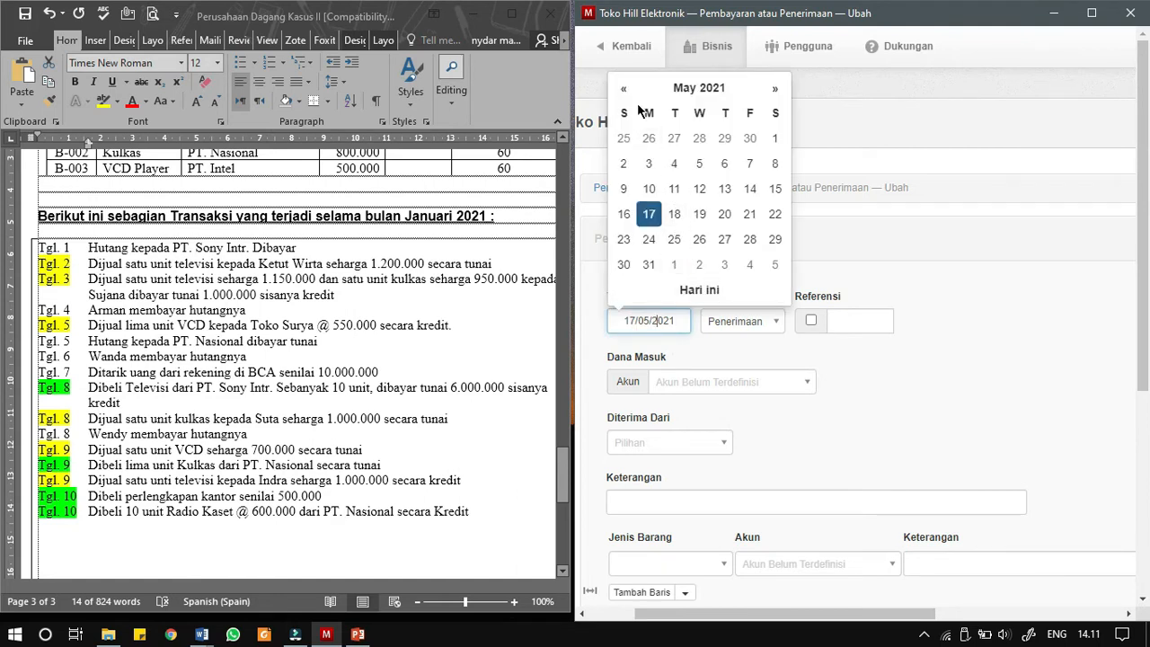
pyautogui.click(675, 88)
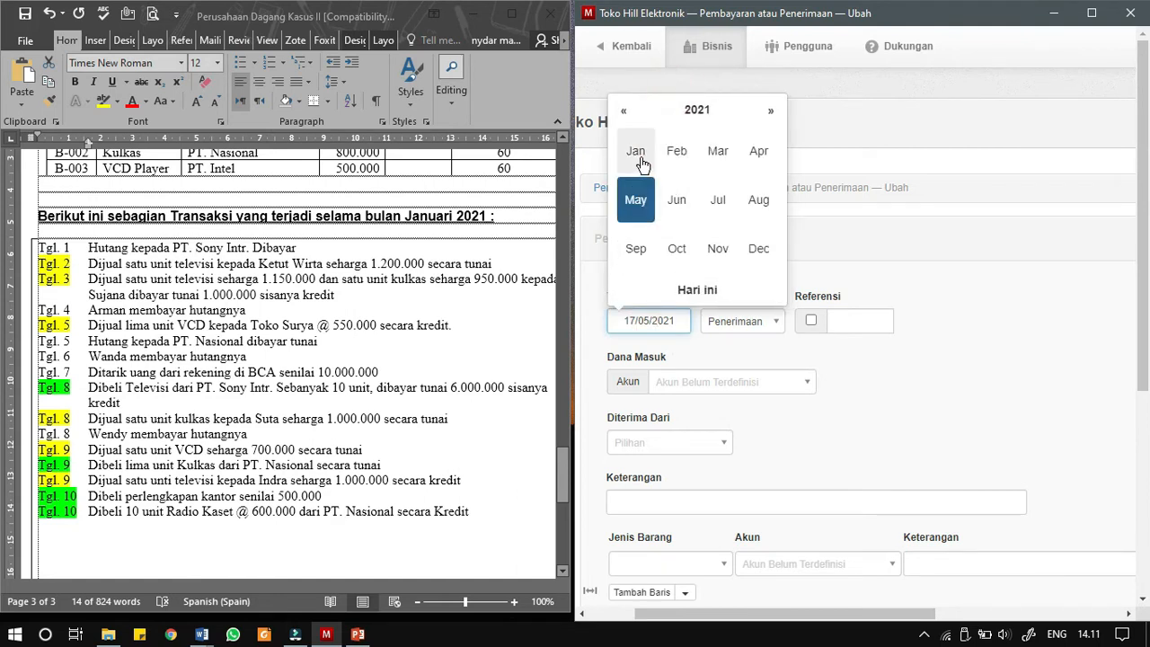
pyautogui.click(637, 155)
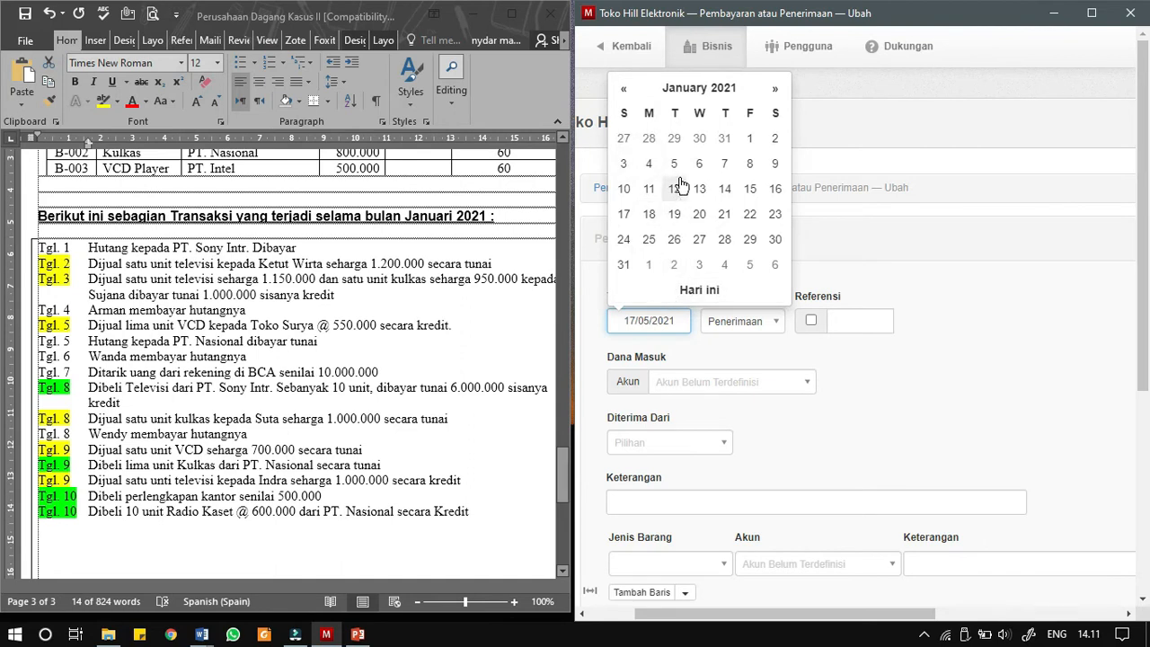
pyautogui.click(753, 164)
# - Enable the automatic reference for the receipt and deposit the money into Kas Besar
pyautogui.click(810, 320)
pyautogui.click(764, 382)
pyautogui.click(704, 452)
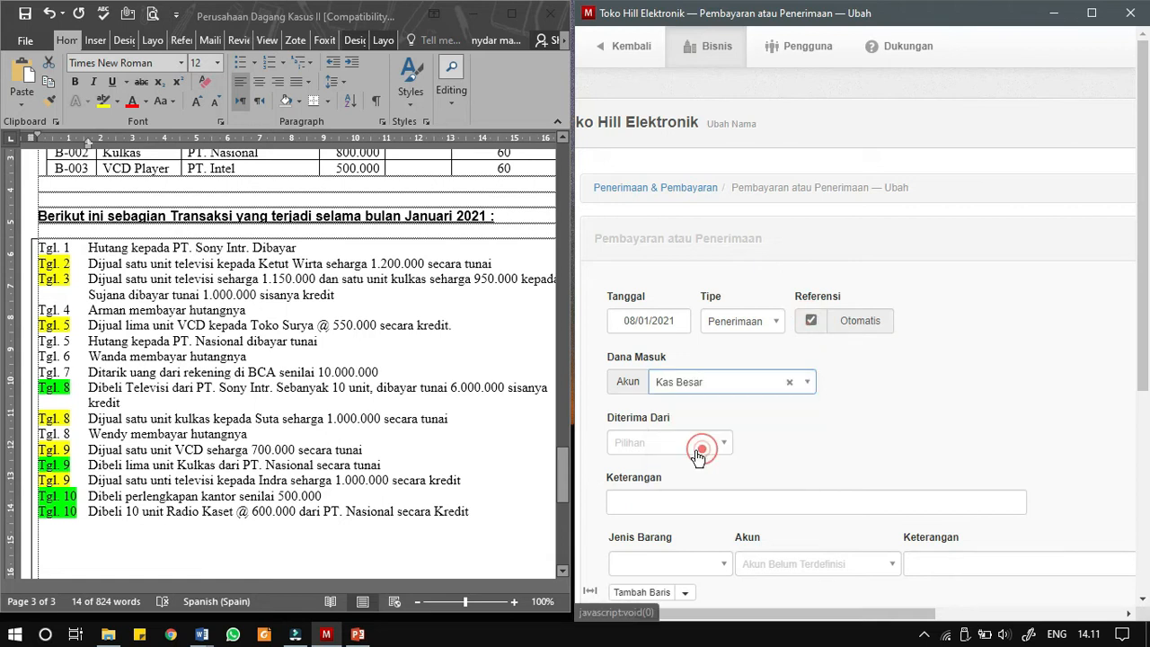
# - Set the receipt's payer type to Pelanggan and choose the newly created customer
pyautogui.click(675, 442)
pyautogui.click(664, 468)
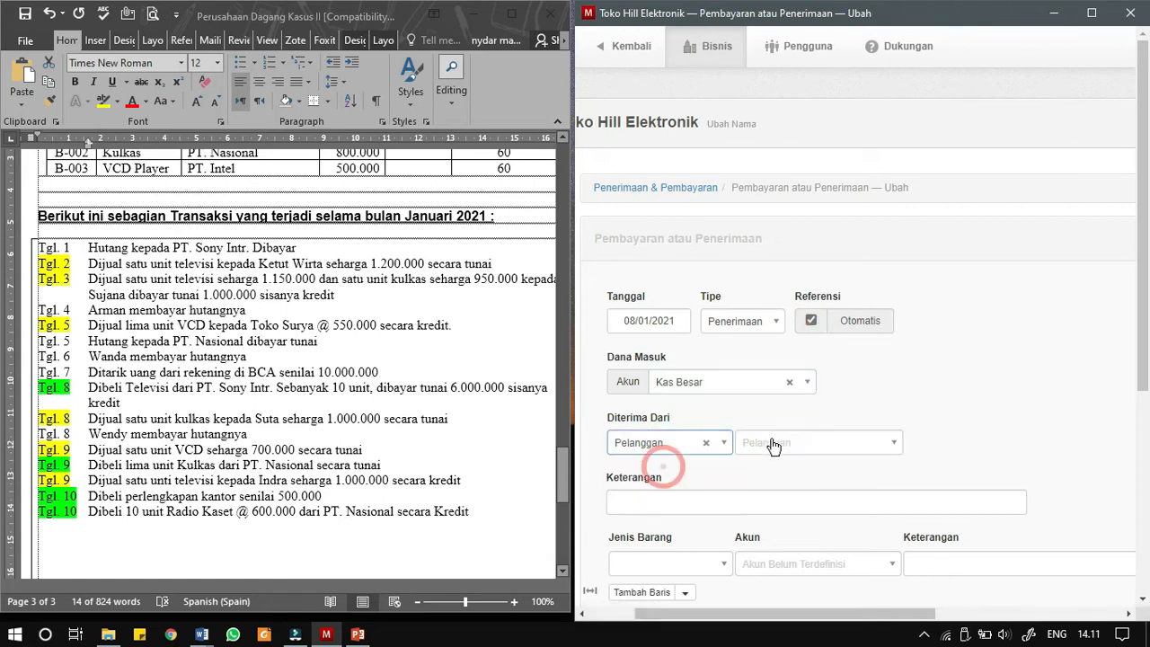
pyautogui.click(775, 440)
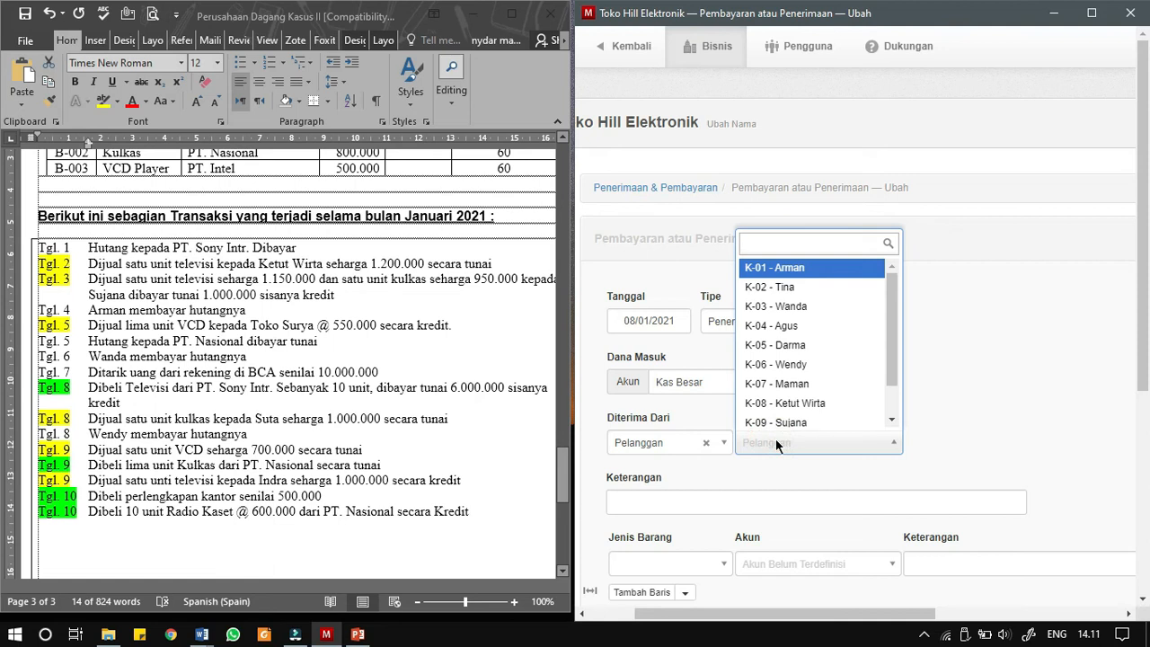
pyautogui.scroll(-1, 789, 400)
pyautogui.scroll(-2, 791, 404)
pyautogui.click(794, 415)
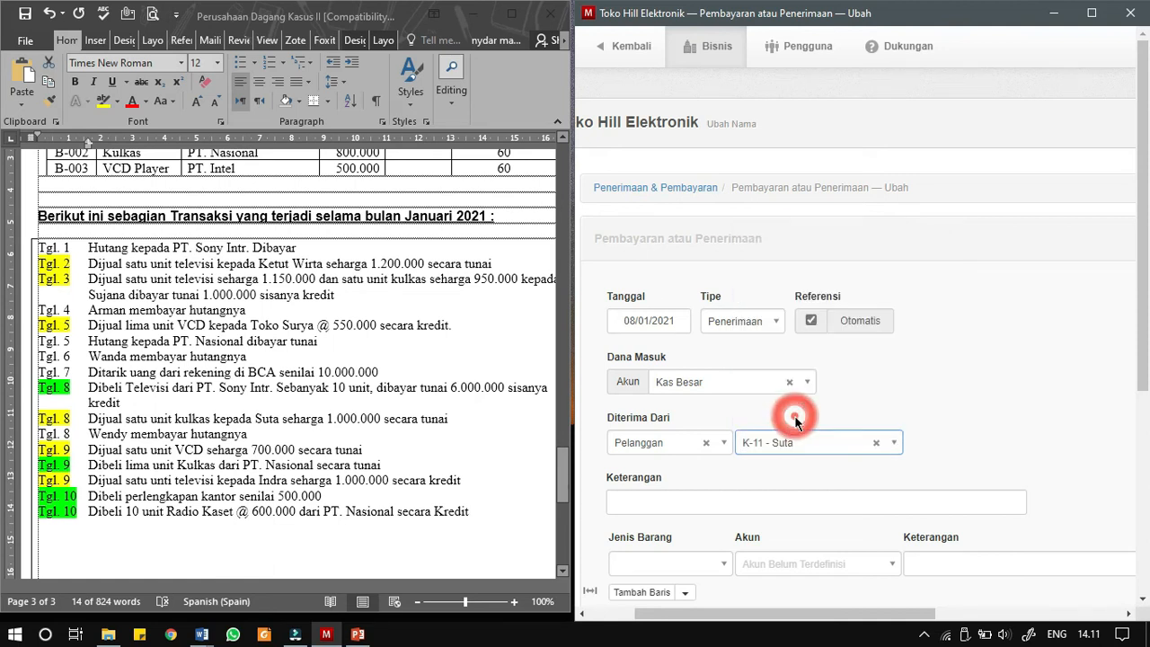
# - Copy the Tgl. 8 refrigerator sale sentence from the Word document into the receipt's Keterangan
pyautogui.click(114, 440)
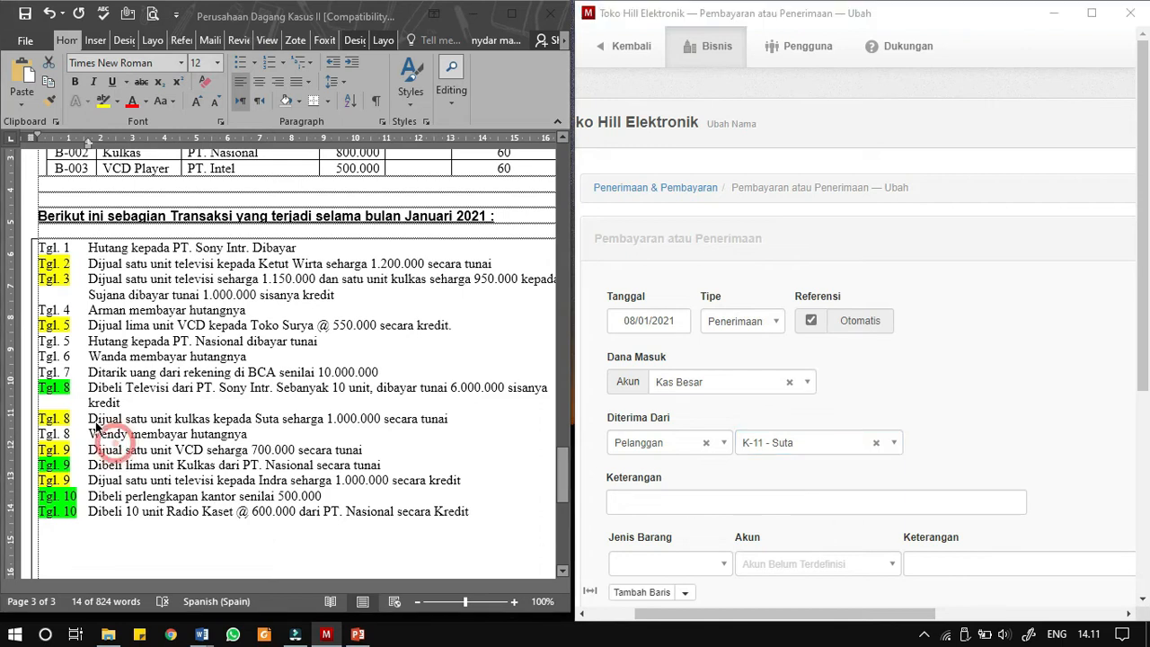
pyautogui.moveTo(87, 417); pyautogui.dragTo(448, 418)
pyautogui.hotkey('ctrl', 'c')
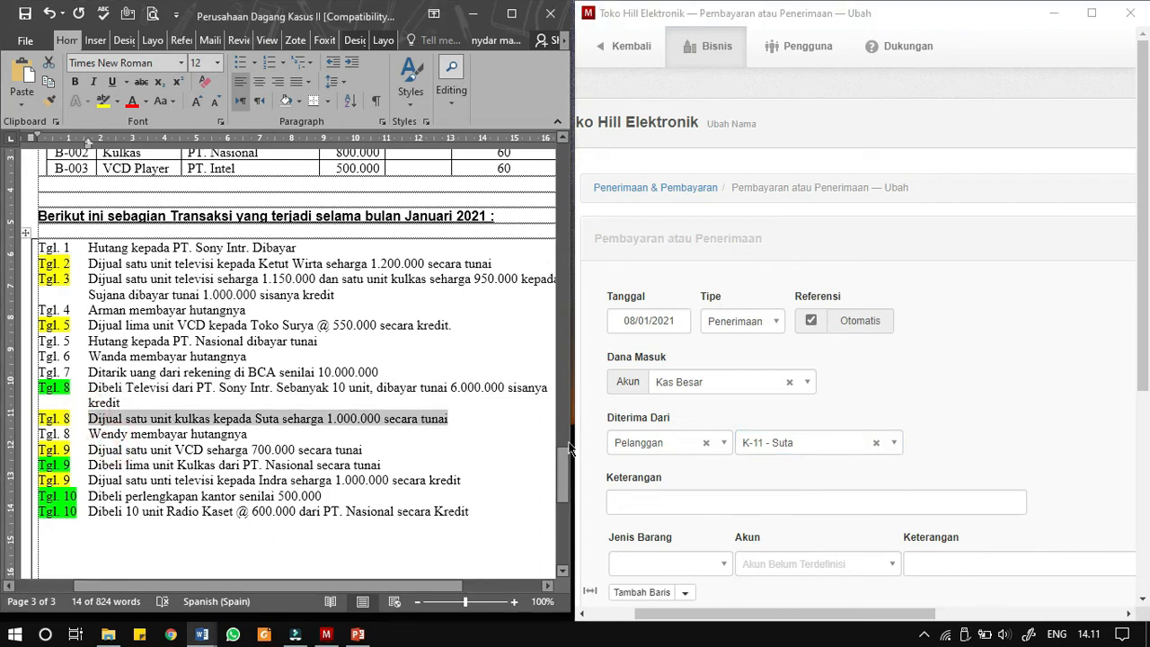
pyautogui.click(675, 494)
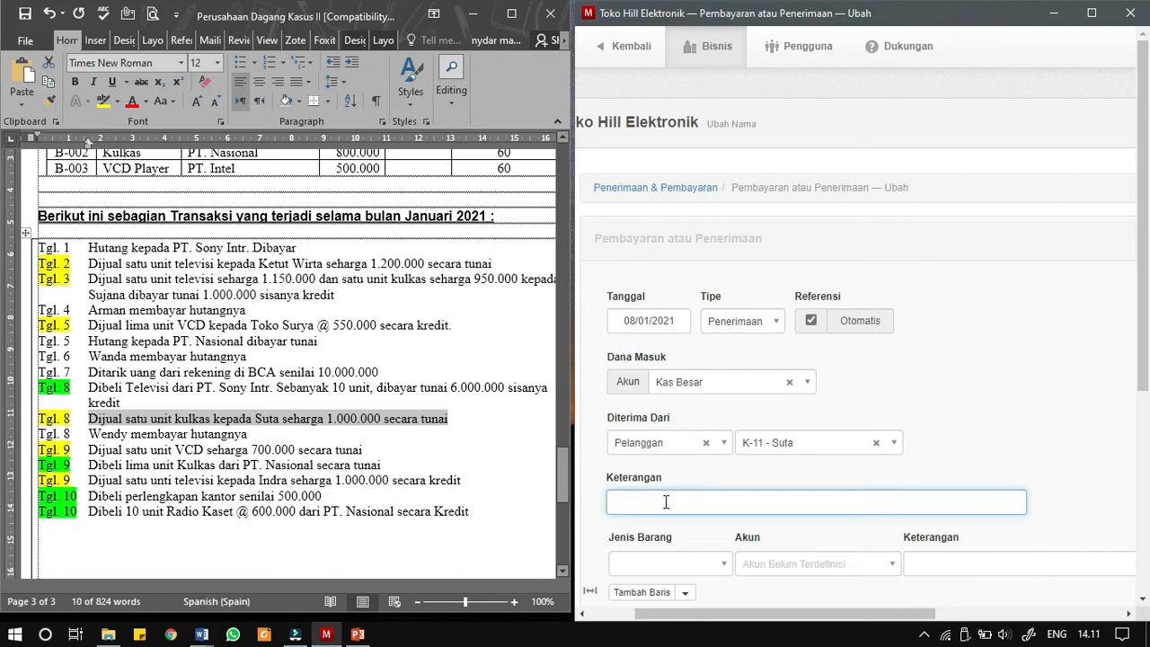
pyautogui.hotkey('ctrl', 'v')
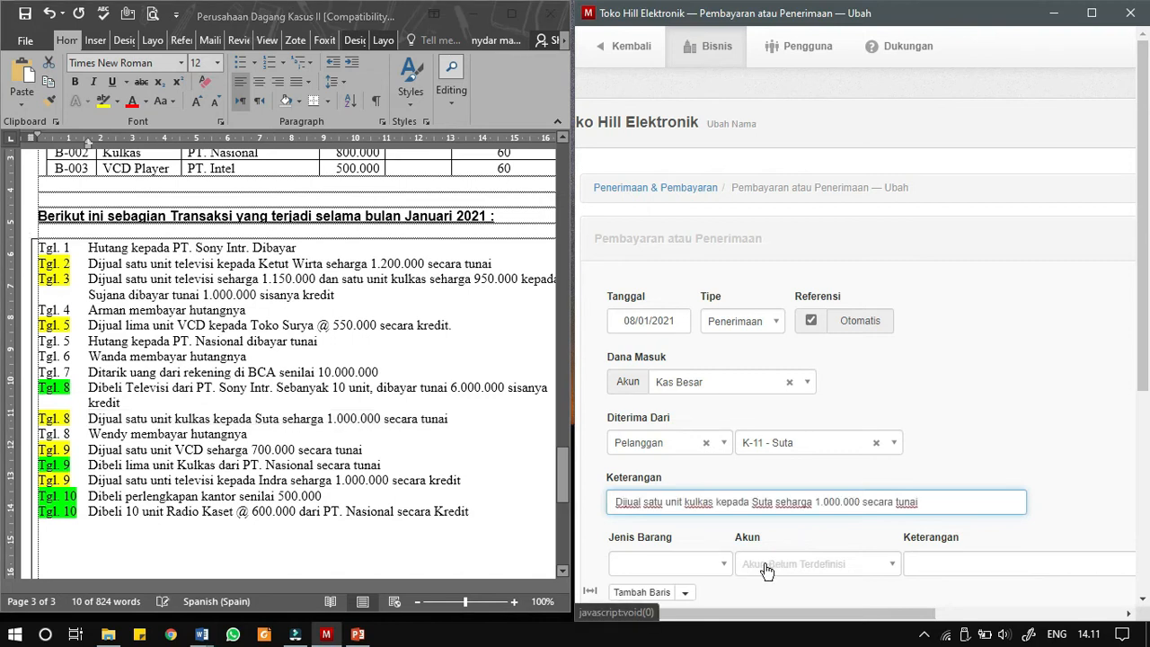
# - Add item B-002 - Kulkas to the receipt at a unit price of 1.000.000 and create the receipt
pyautogui.scroll(-1, 753, 561)
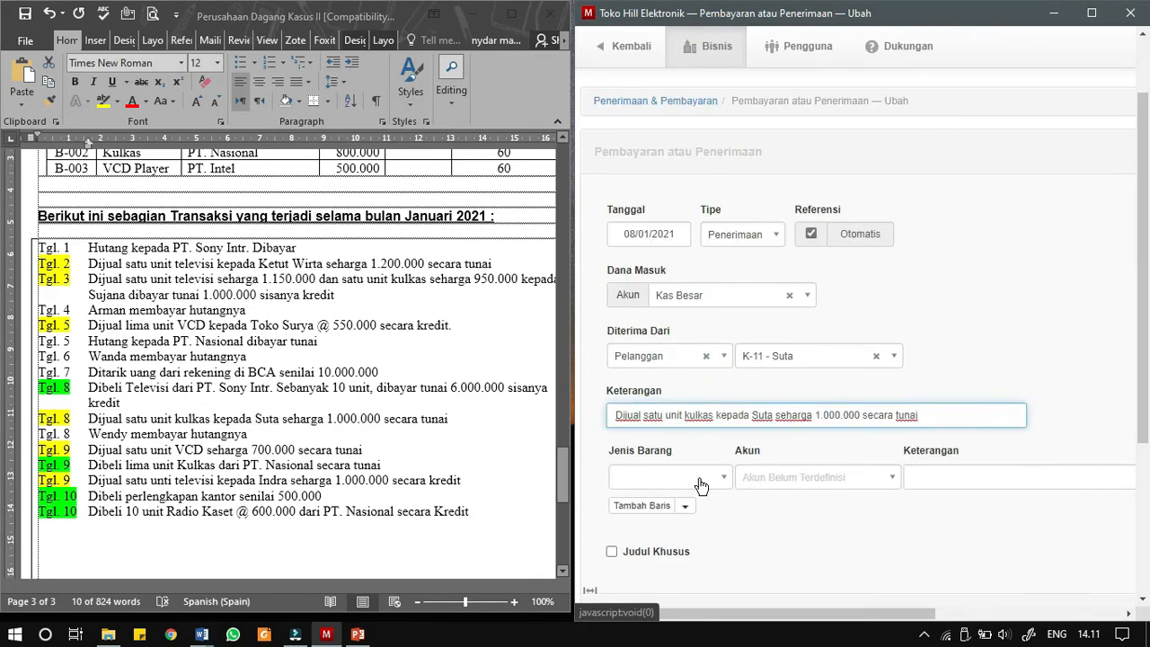
pyautogui.click(700, 481)
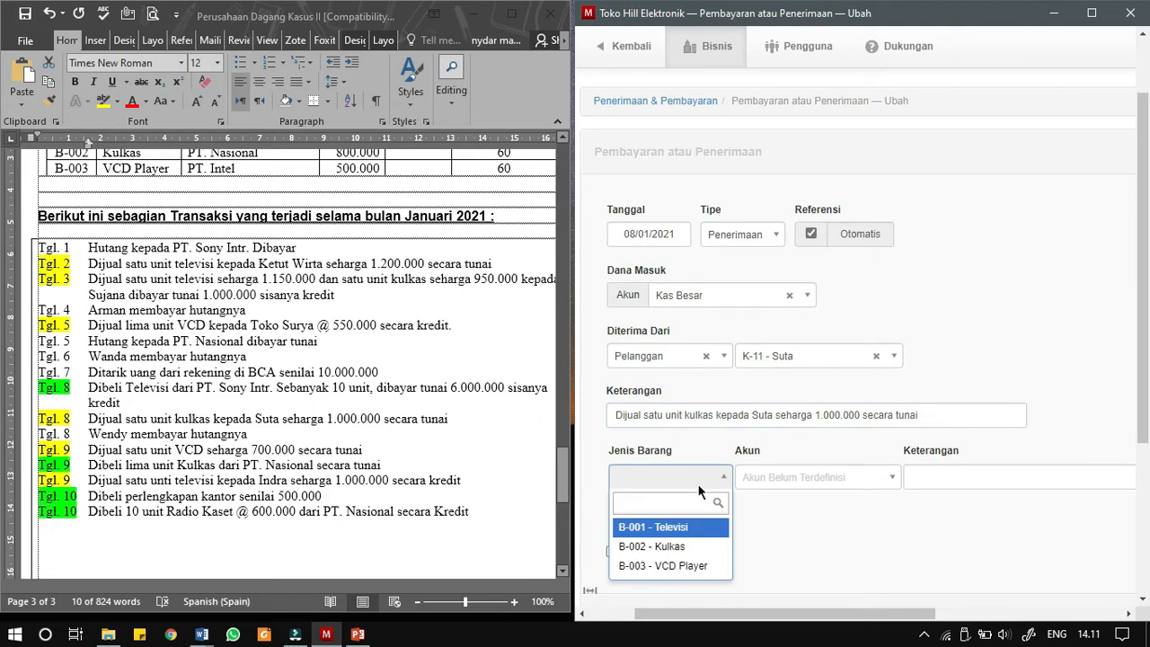
pyautogui.click(669, 547)
pyautogui.moveTo(720, 613); pyautogui.dragTo(906, 613)
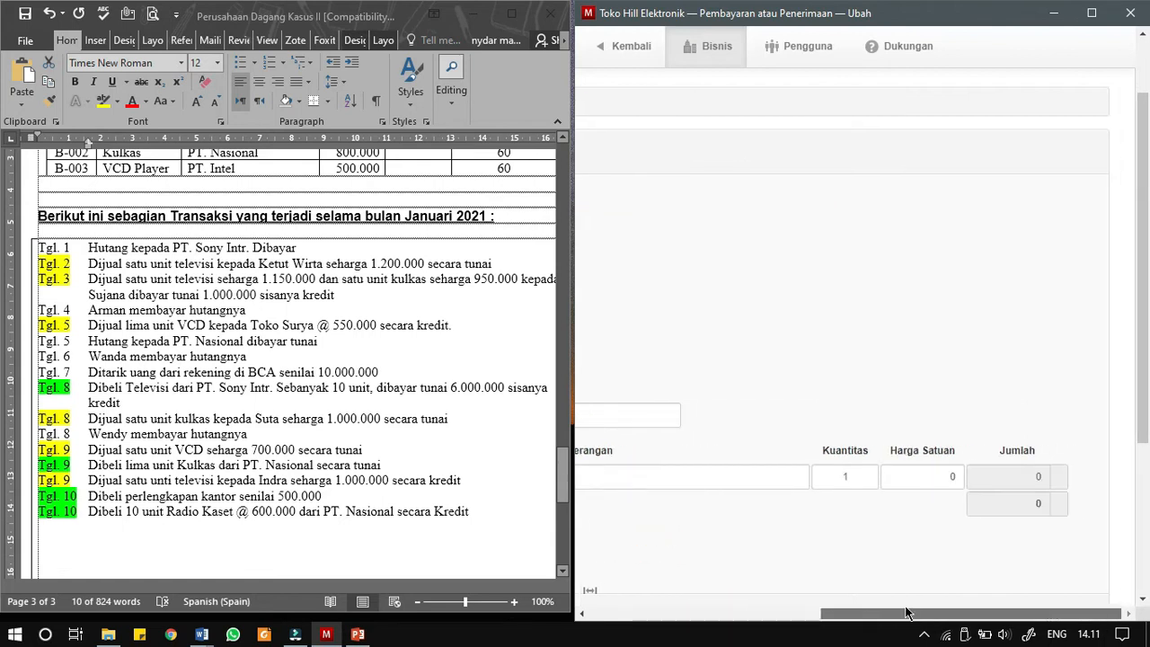
pyautogui.click(915, 474)
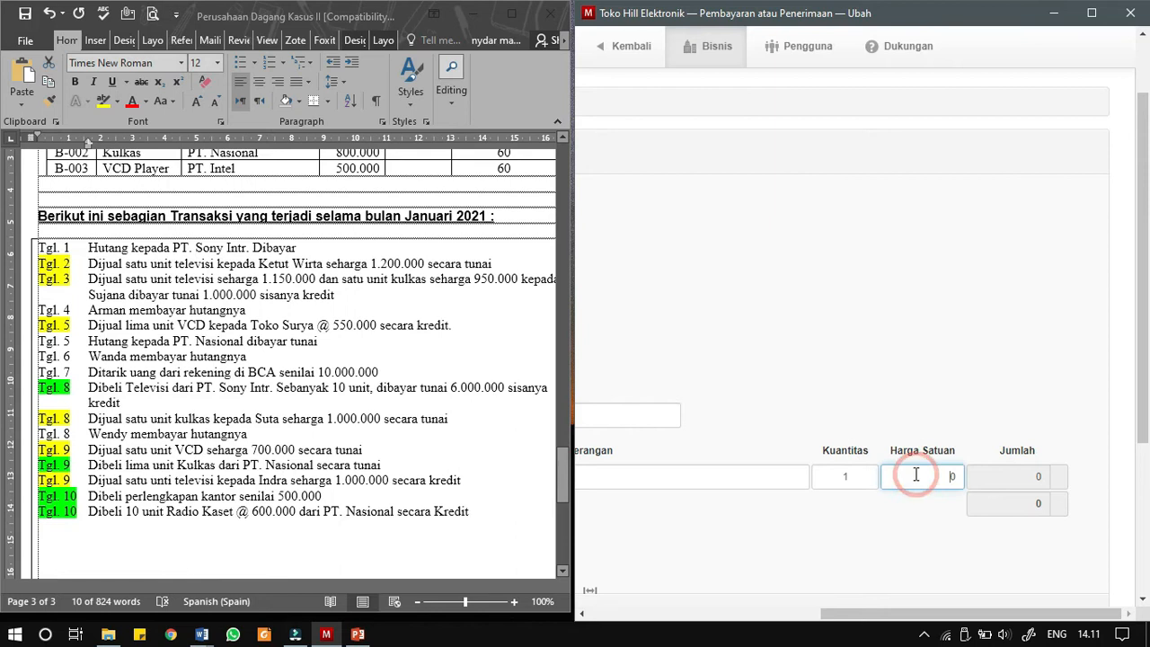
pyautogui.write('1000000')
pyautogui.moveTo(888, 614); pyautogui.dragTo(696, 639)
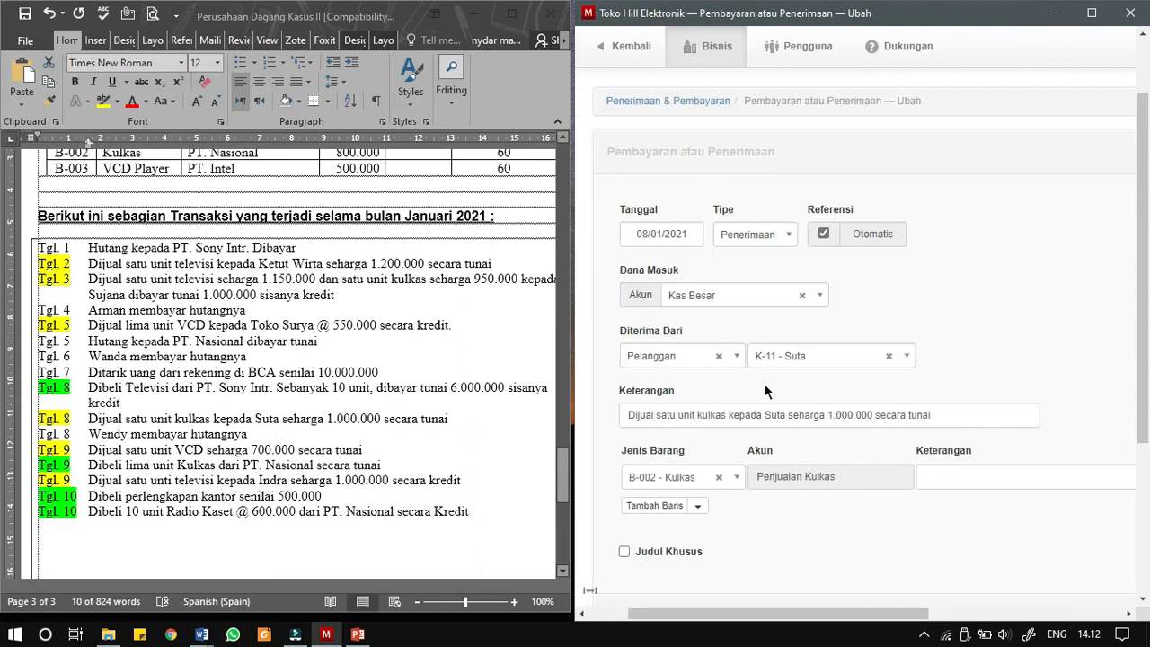
pyautogui.scroll(-3, 763, 383)
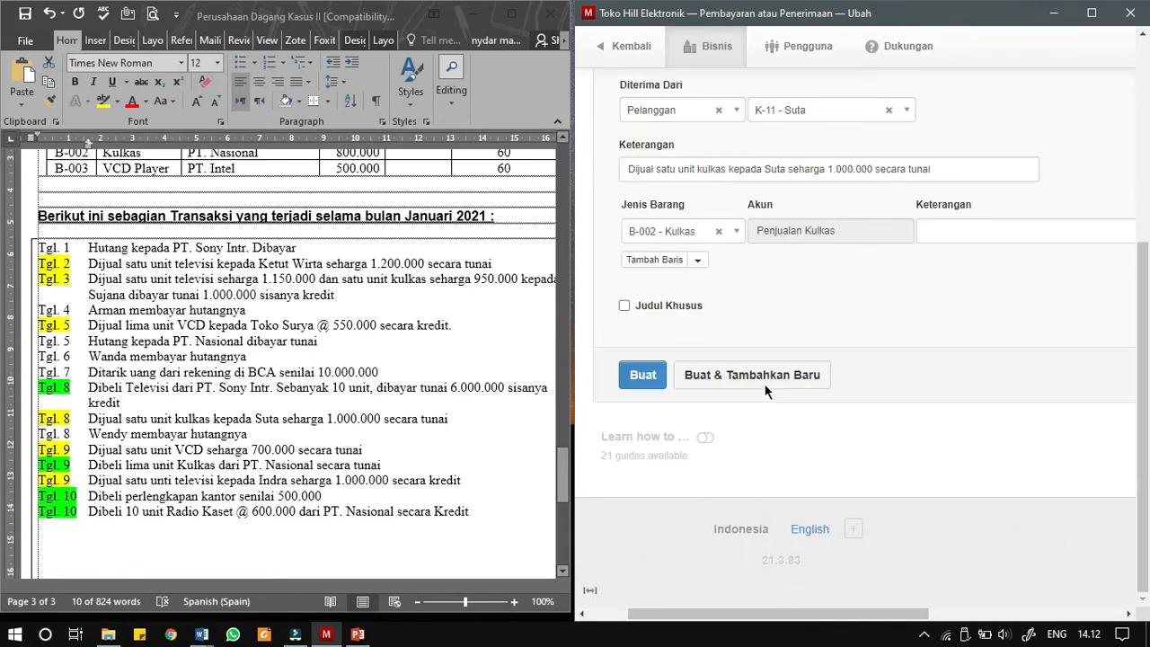
pyautogui.click(641, 379)
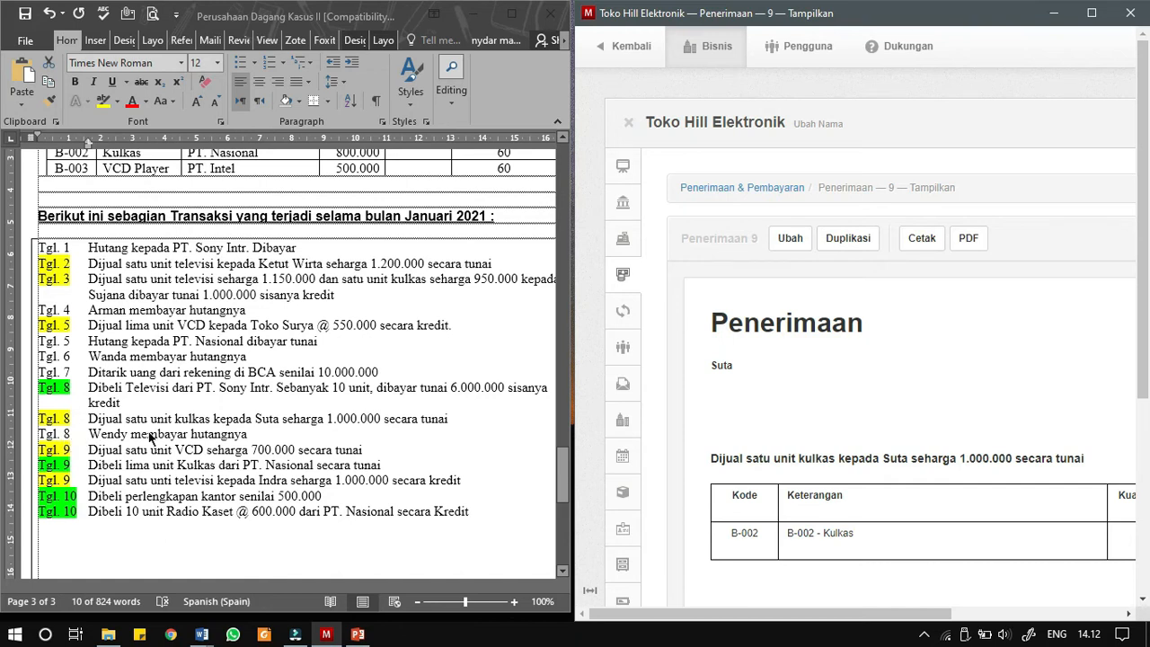
# - Check the Tgl. 8 debtor's receivable under Pelanggan and start a new receipt dated 08/01/2021
pyautogui.click(621, 352)
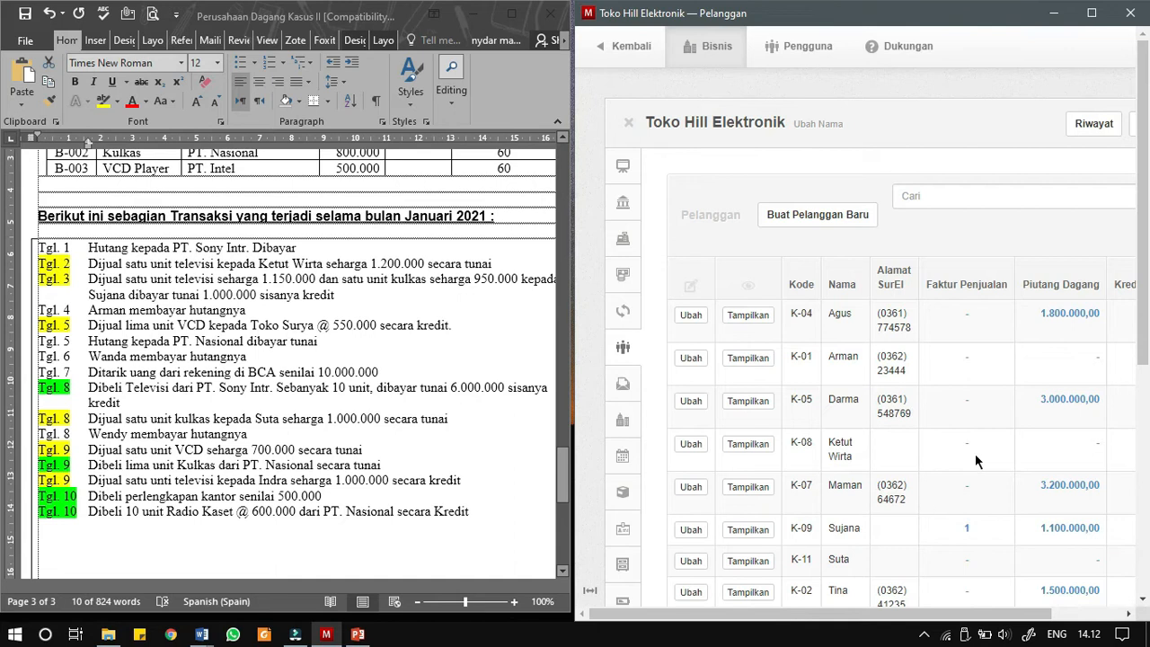
pyautogui.scroll(-2, 956, 468)
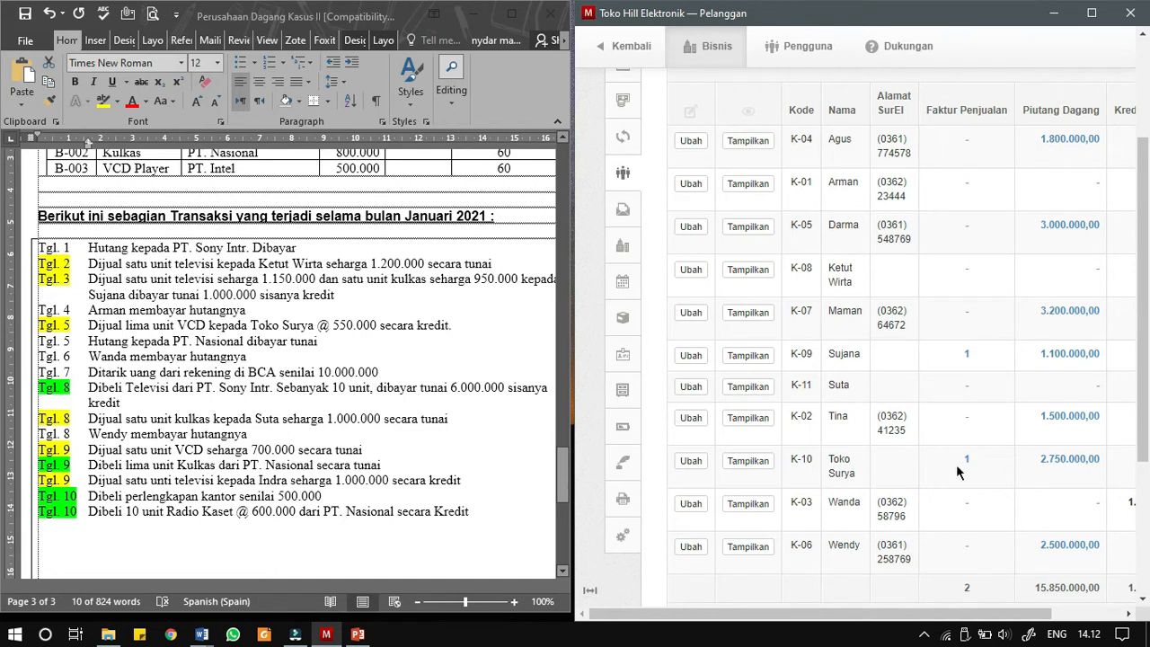
pyautogui.scroll(1, 658, 249)
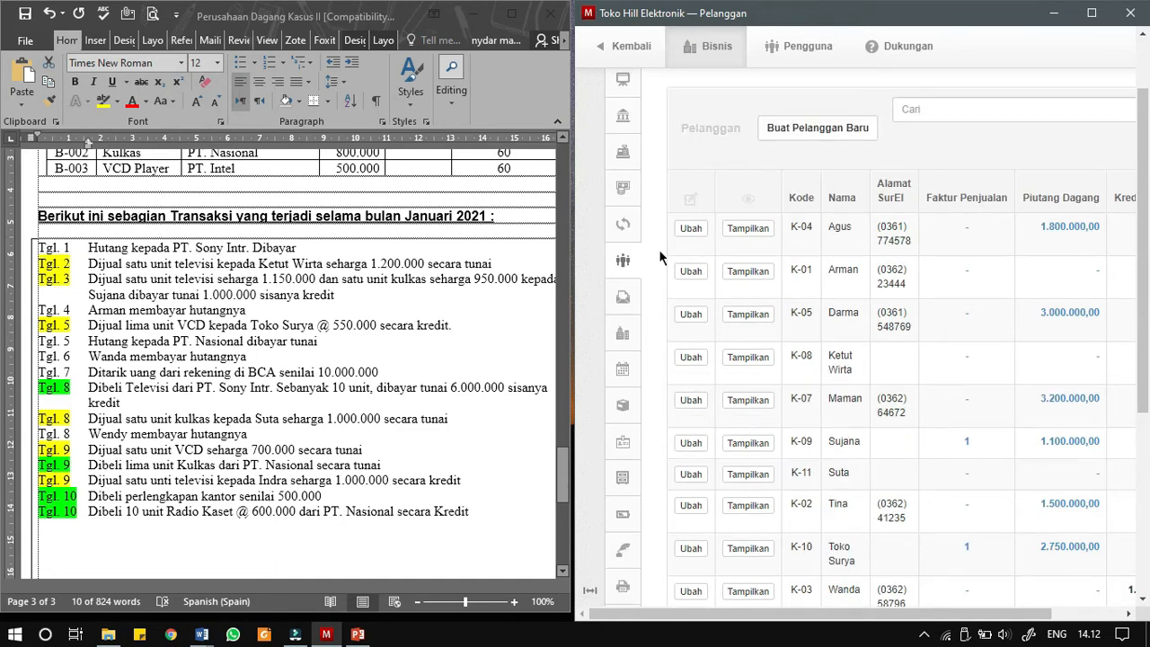
pyautogui.click(621, 184)
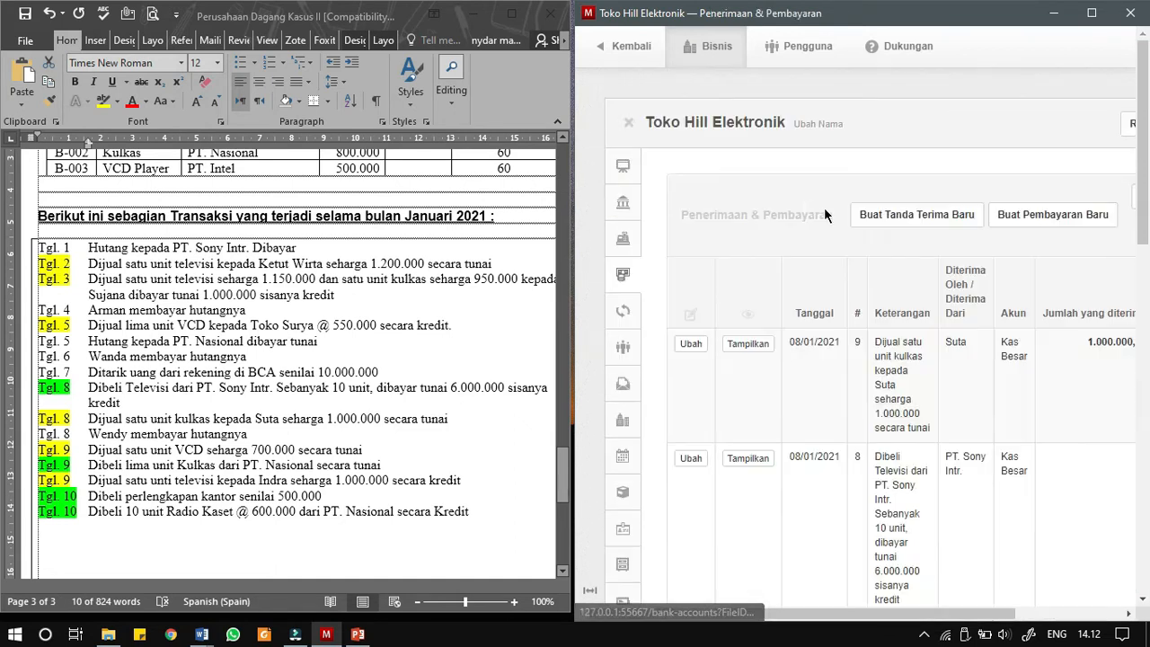
pyautogui.click(951, 225)
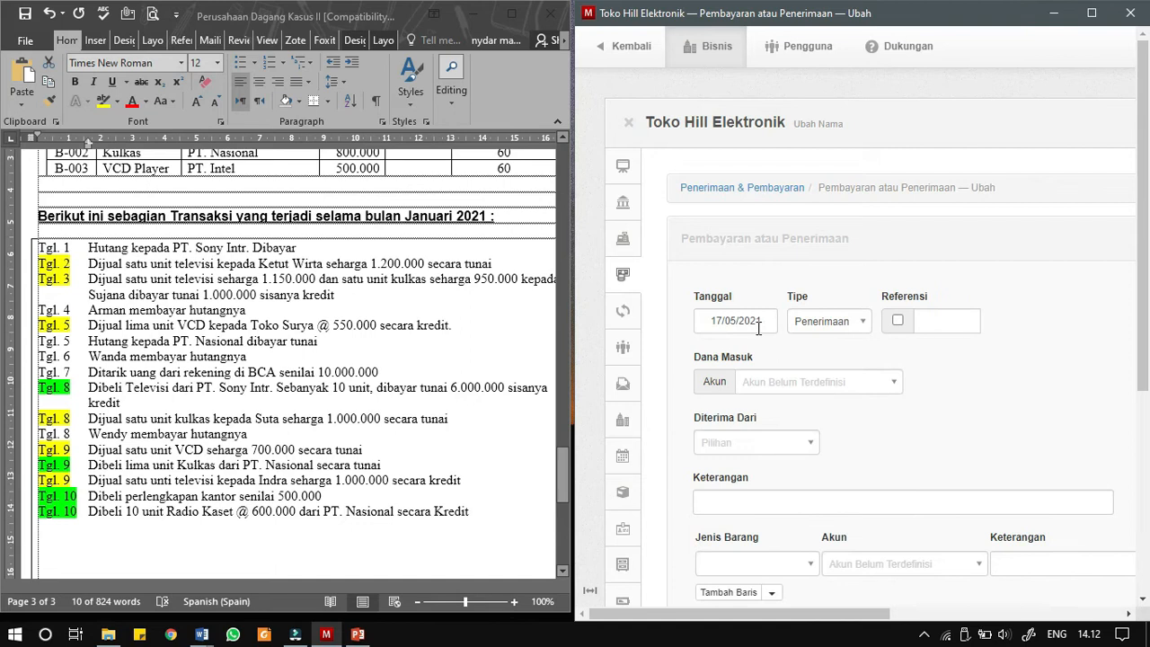
pyautogui.click(758, 325)
pyautogui.click(760, 93)
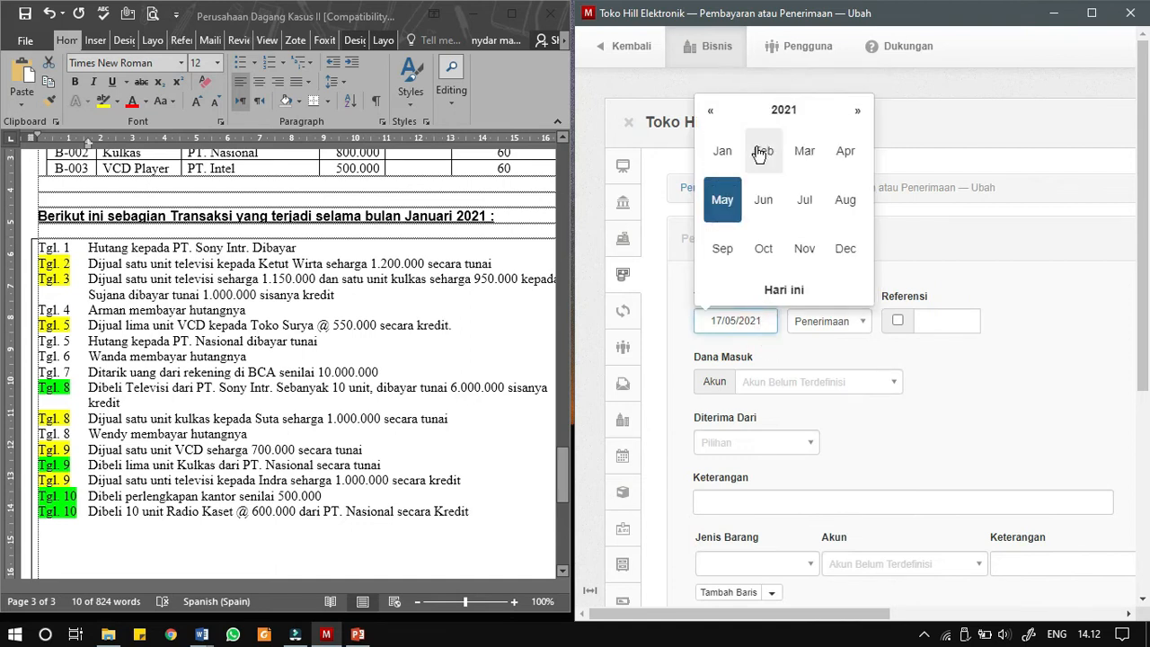
pyautogui.click(723, 149)
pyautogui.click(834, 166)
# - Turn on automatic numbering for the new receipt and set Kas Besar as the receiving account
pyautogui.click(897, 320)
pyautogui.click(837, 386)
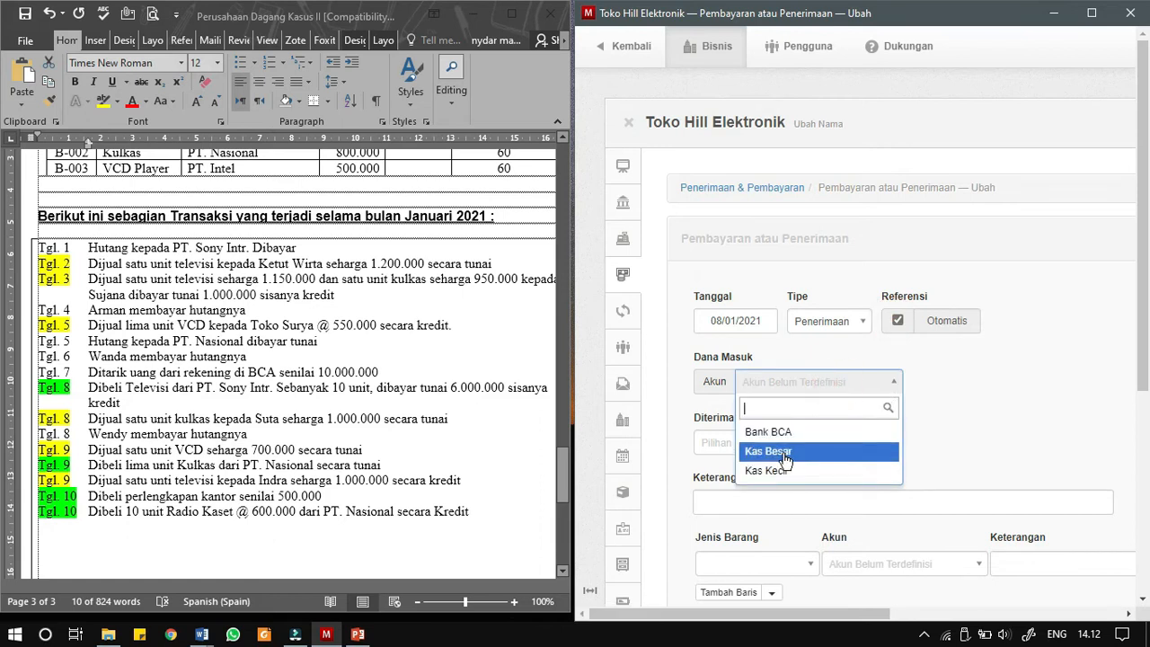
pyautogui.click(783, 454)
# - Set the payer type to Pelanggan and choose the customer who pays off a debt on Tgl. 8
pyautogui.click(751, 441)
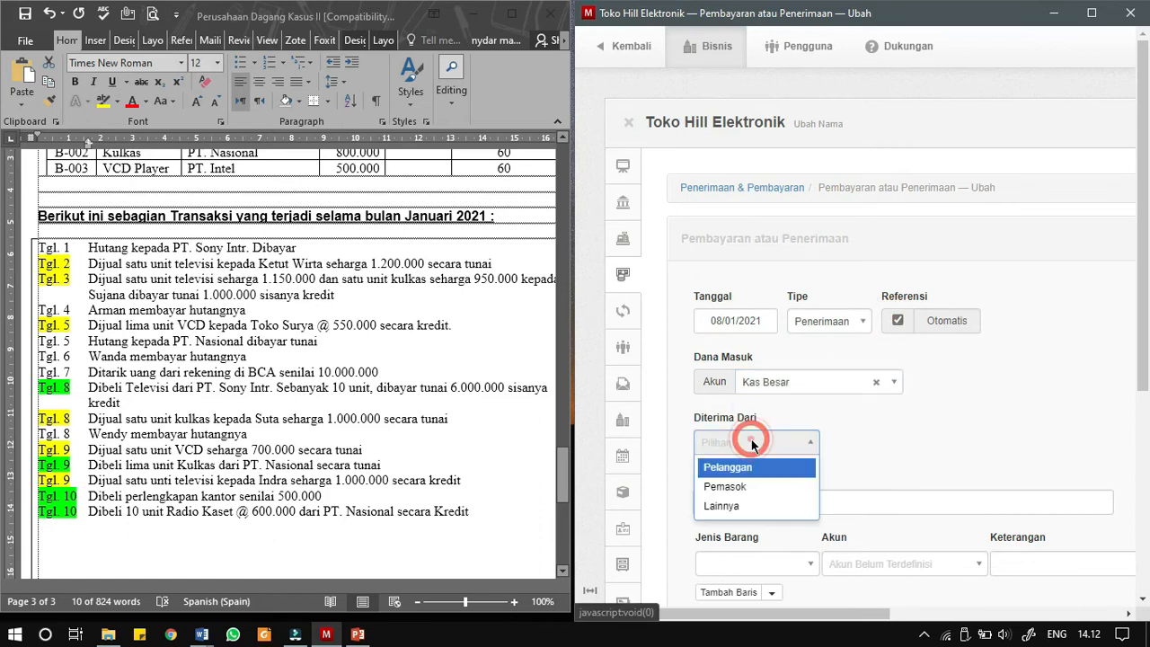
pyautogui.click(751, 469)
pyautogui.click(896, 441)
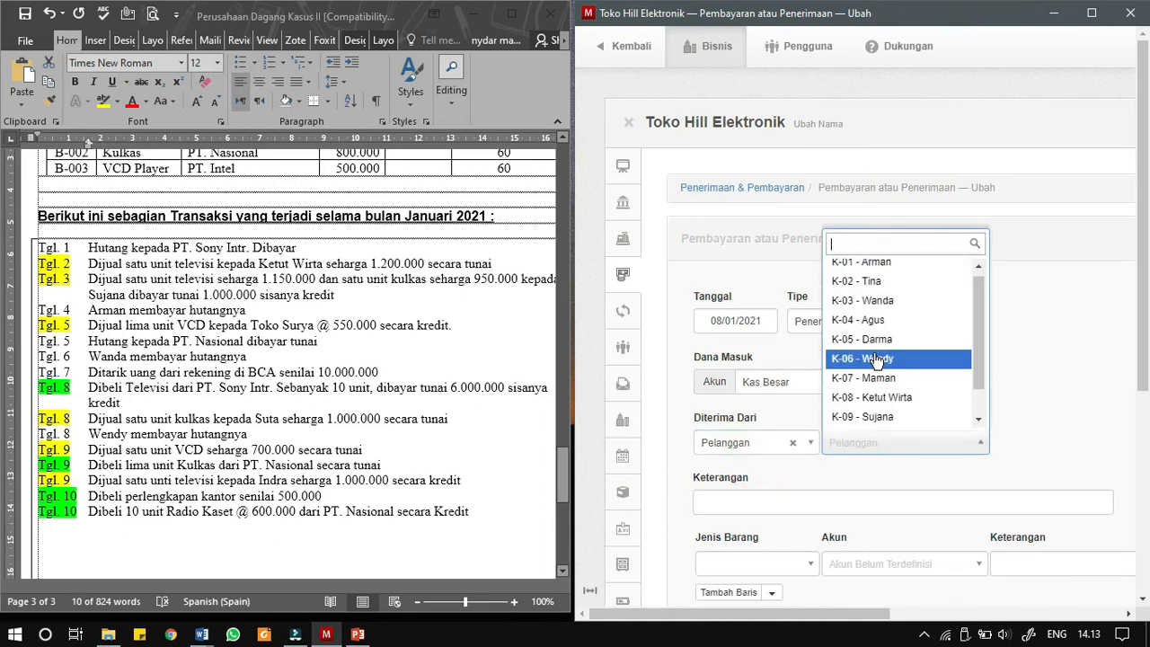
pyautogui.click(876, 359)
# - Copy the Tgl. 8 debt payment sentence from the Word document into the receipt's Keterangan
pyautogui.scroll(-1, 844, 503)
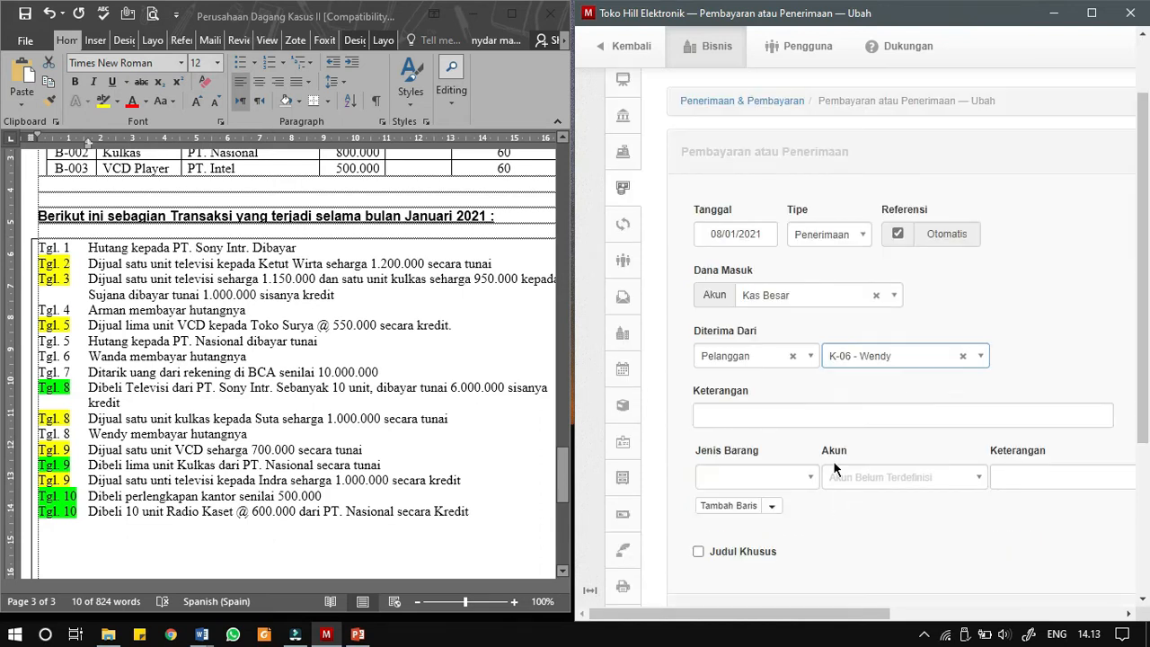
pyautogui.click(92, 435)
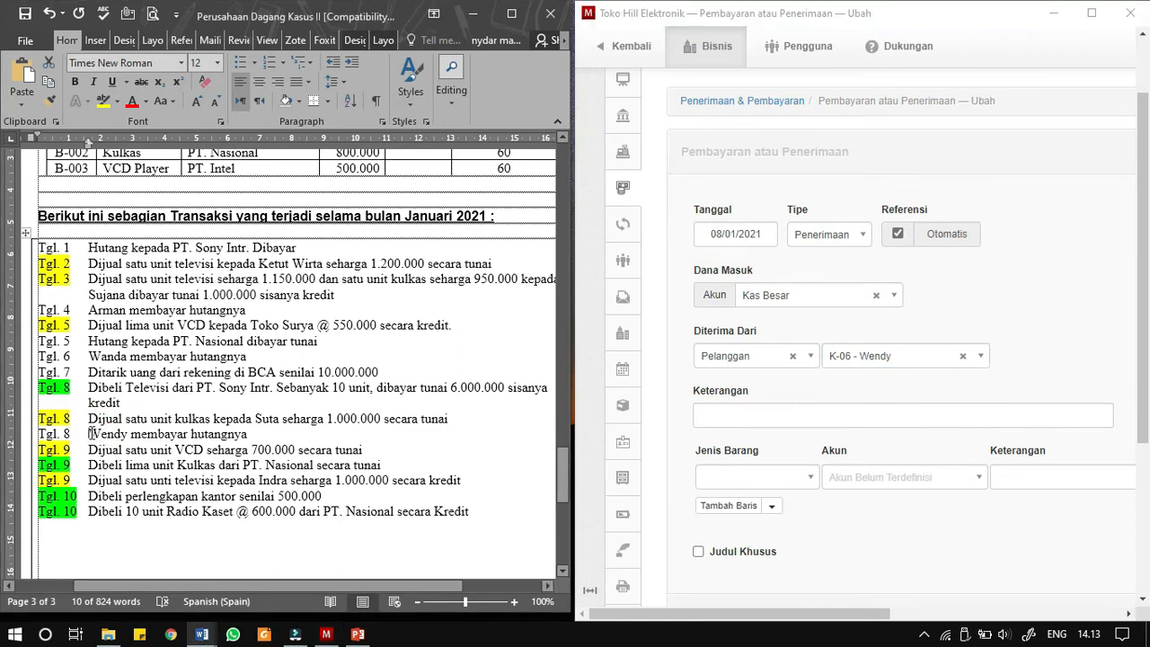
pyautogui.moveTo(91, 434); pyautogui.dragTo(247, 434)
pyautogui.hotkey('ctrl', 'c')
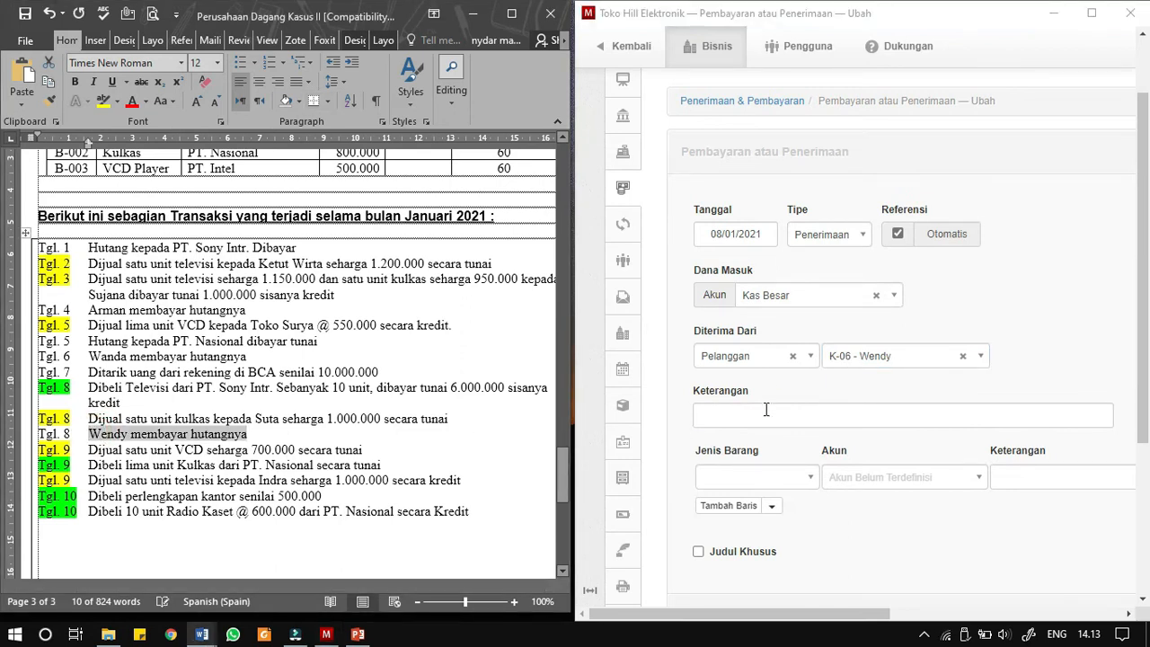
pyautogui.click(766, 410)
pyautogui.hotkey('ctrl', 'v')
# - Assign the receipt line to the Piutang Dagang account and to the paying customer
pyautogui.click(858, 477)
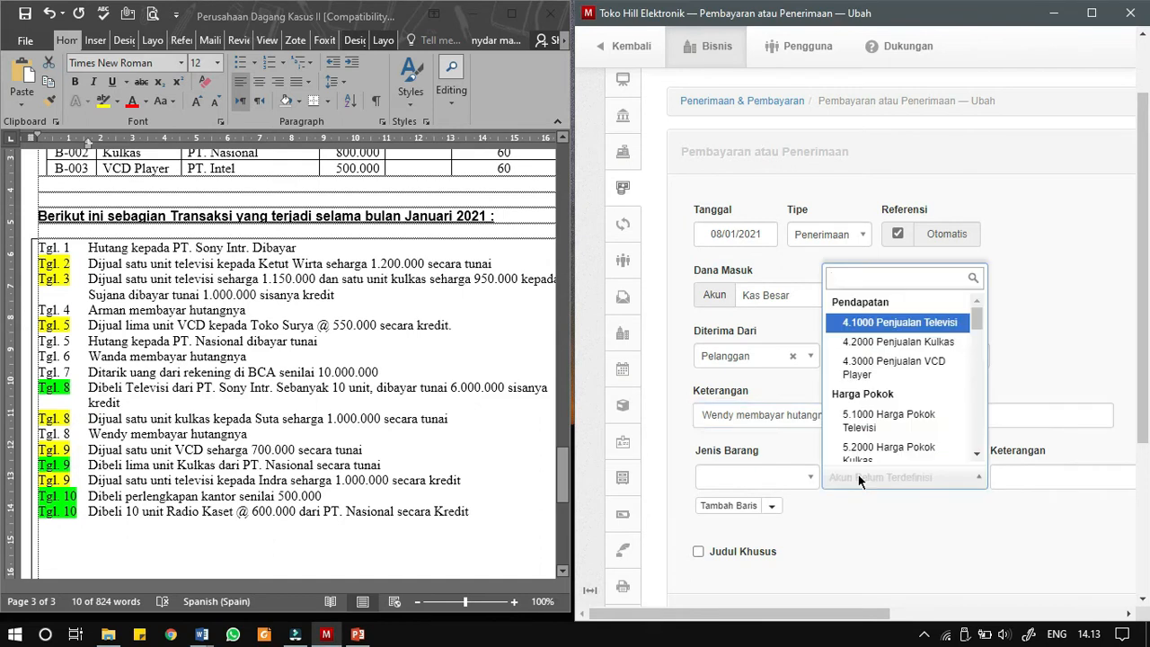
pyautogui.write('huta')
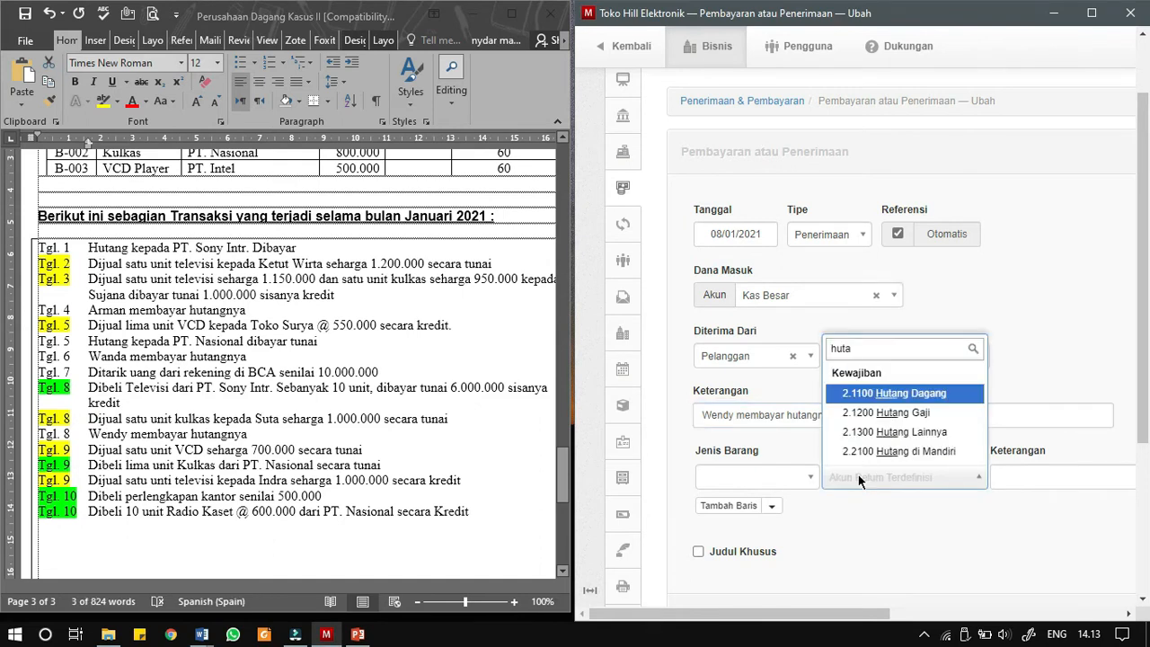
pyautogui.press('BackSpace')
pyautogui.press('BackSpace')
pyautogui.press('BackSpace')
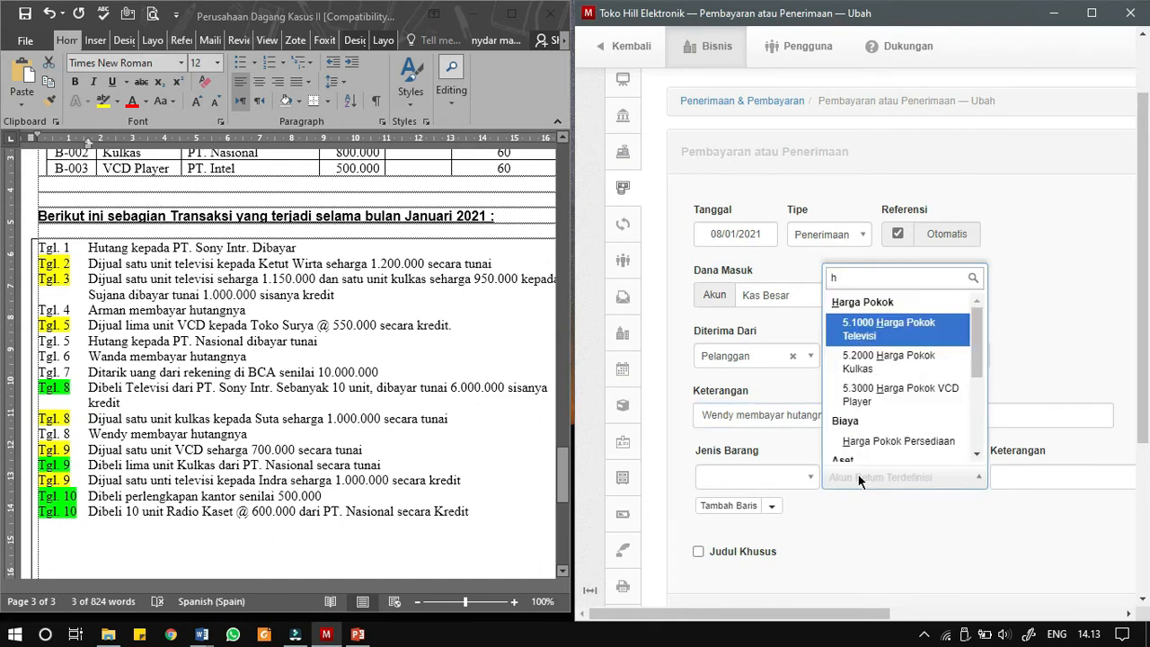
pyautogui.press('BackSpace')
pyautogui.write('piut')
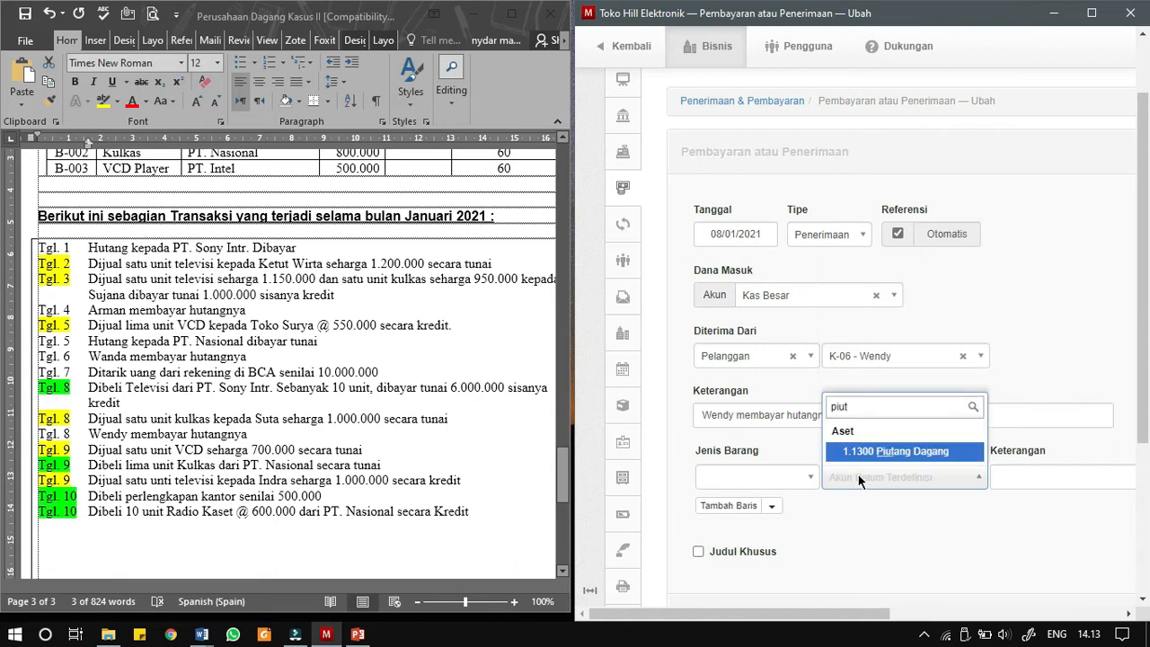
pyautogui.press('Return')
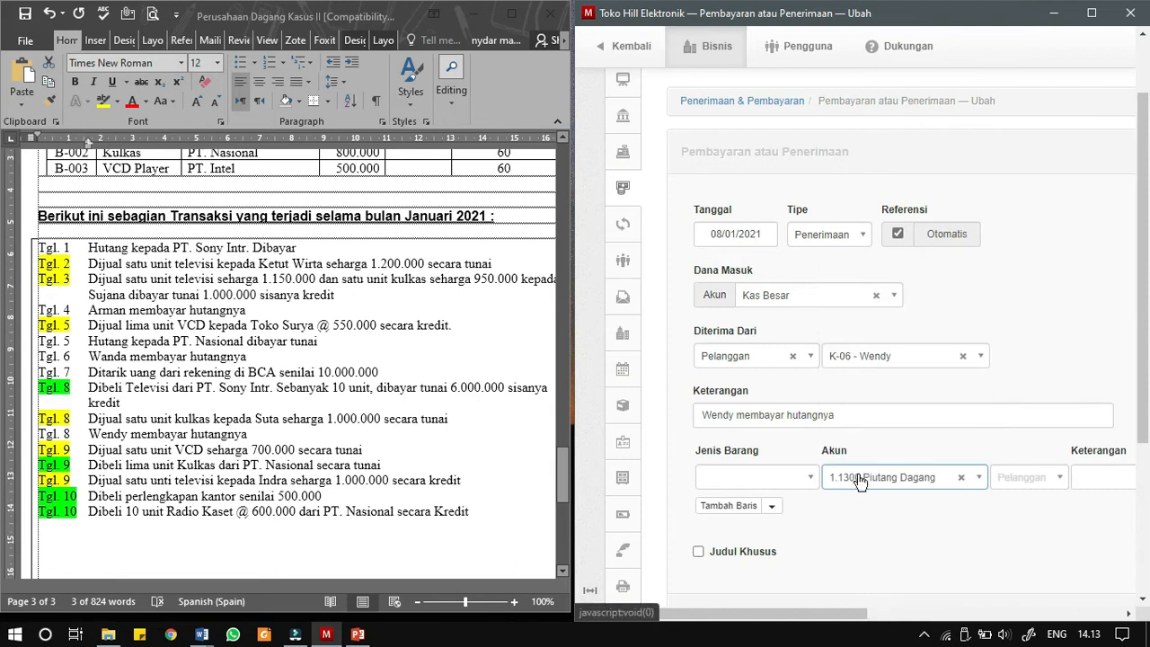
pyautogui.click(1008, 489)
pyautogui.scroll(-2, 1020, 450)
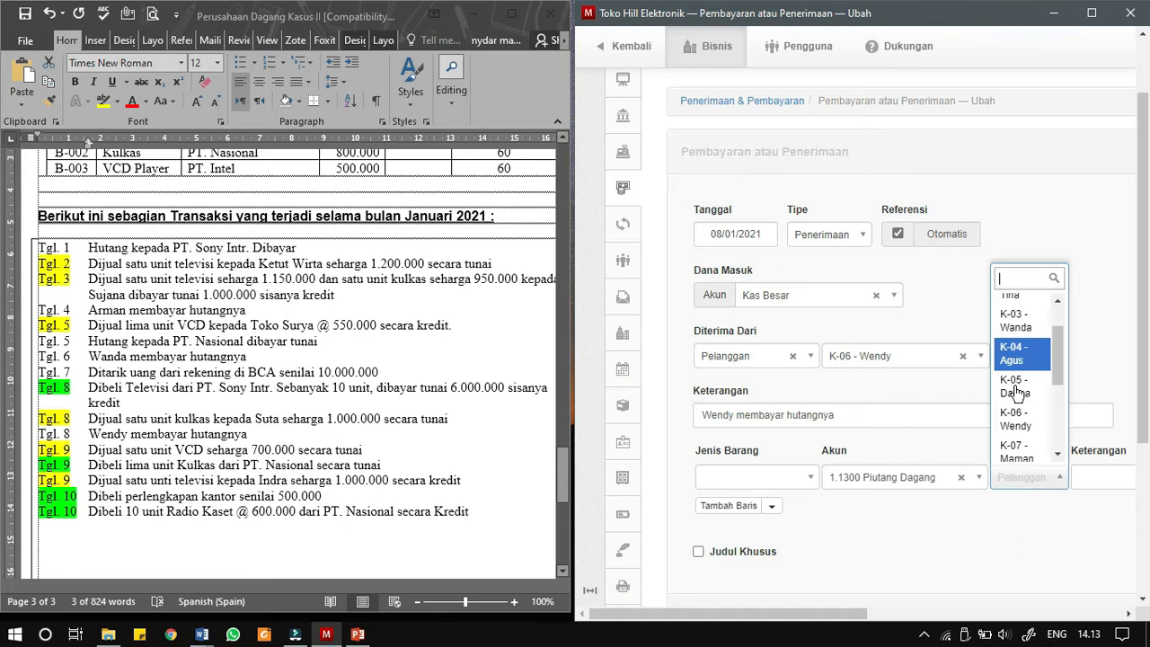
pyautogui.click(1016, 394)
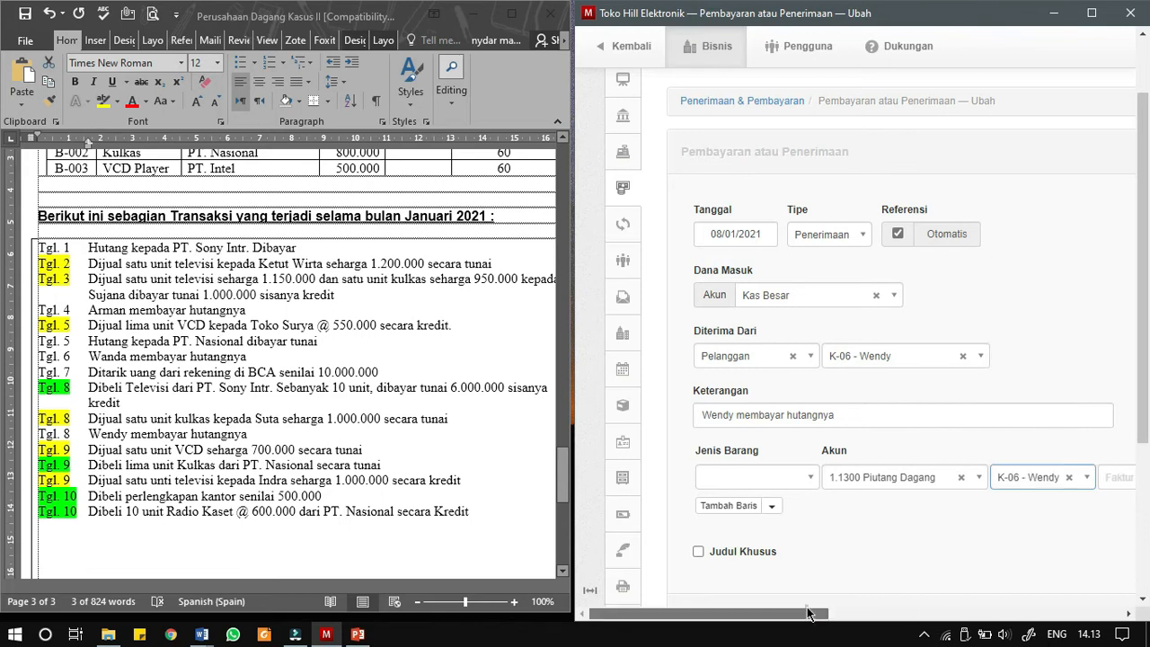
# - Set the receivable line's unit price to 2500000 and create the receipt
pyautogui.hscroll(5, 1074, 589)
pyautogui.click(982, 477)
pyautogui.write('2500000')
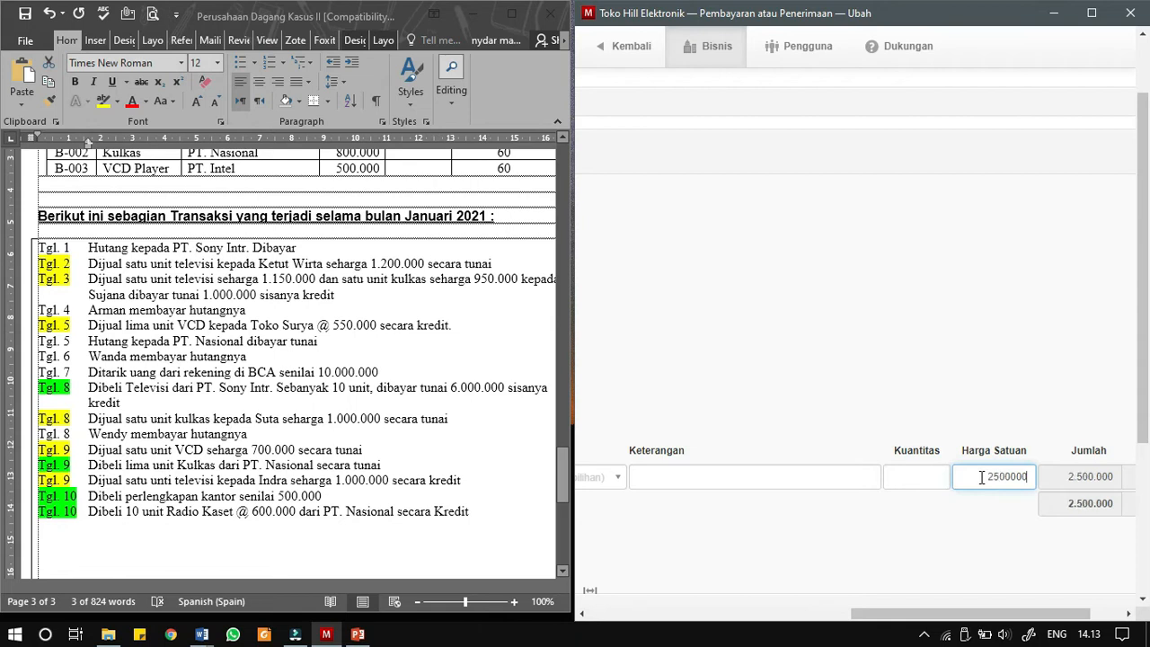
pyautogui.moveTo(970, 608); pyautogui.dragTo(734, 640)
pyautogui.scroll(-2, 744, 404)
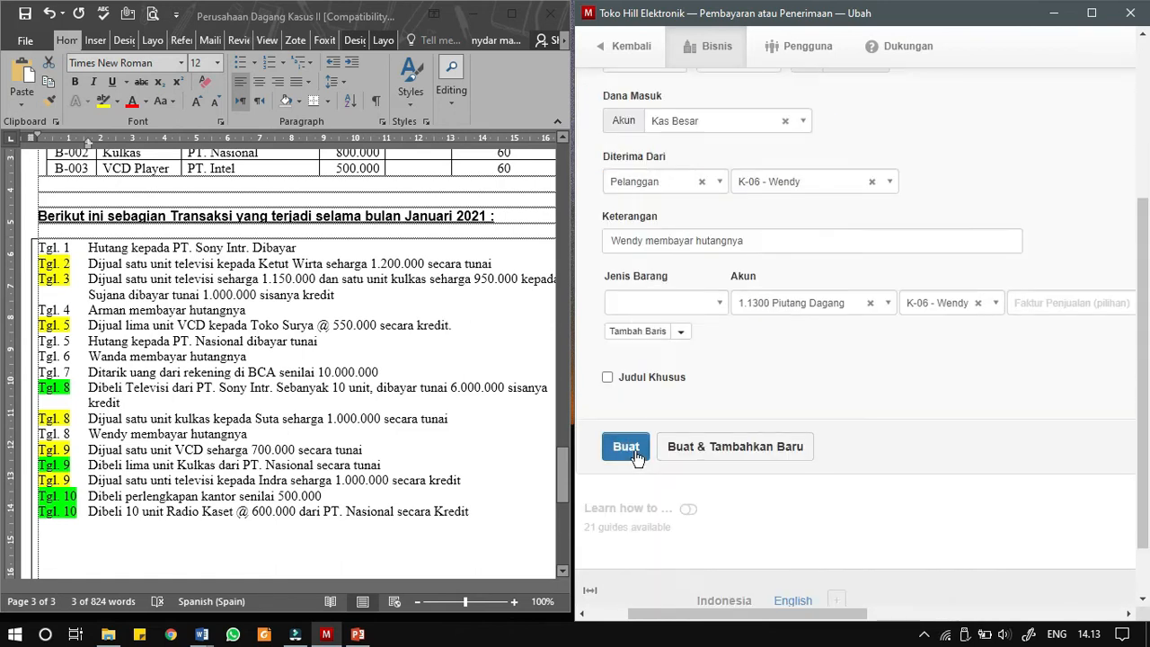
pyautogui.click(634, 454)
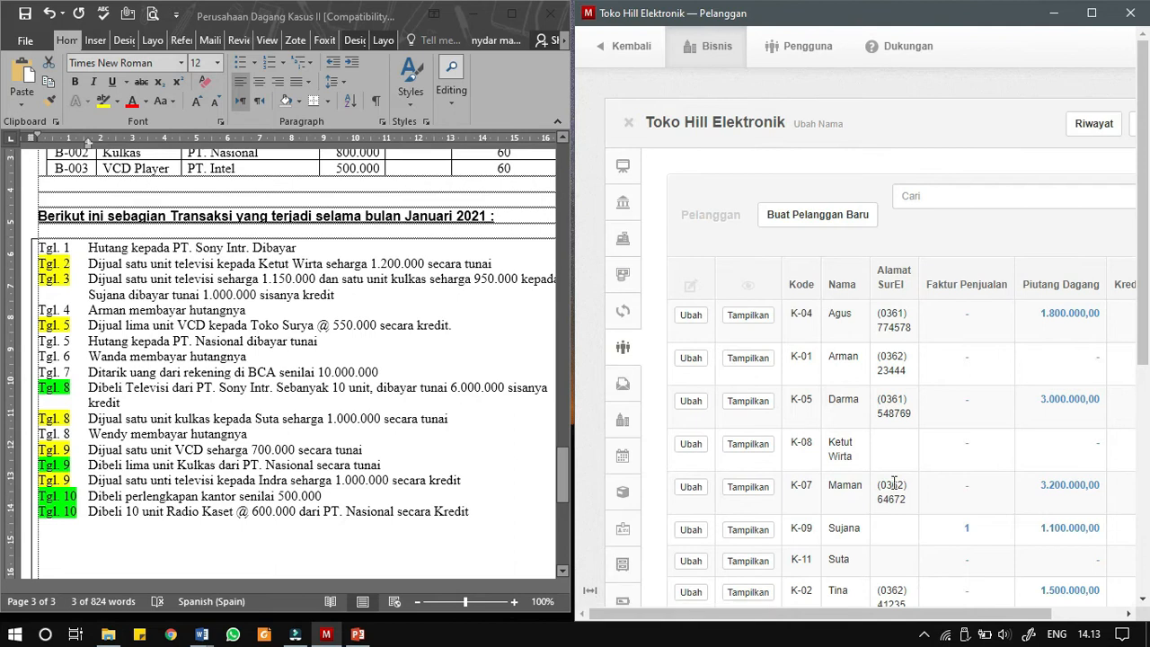
# - Review the customers' Piutang Dagang balances in the Pelanggan list, including the customer who just paid
pyautogui.scroll(-1, 895, 485)
pyautogui.scroll(-1, 895, 490)
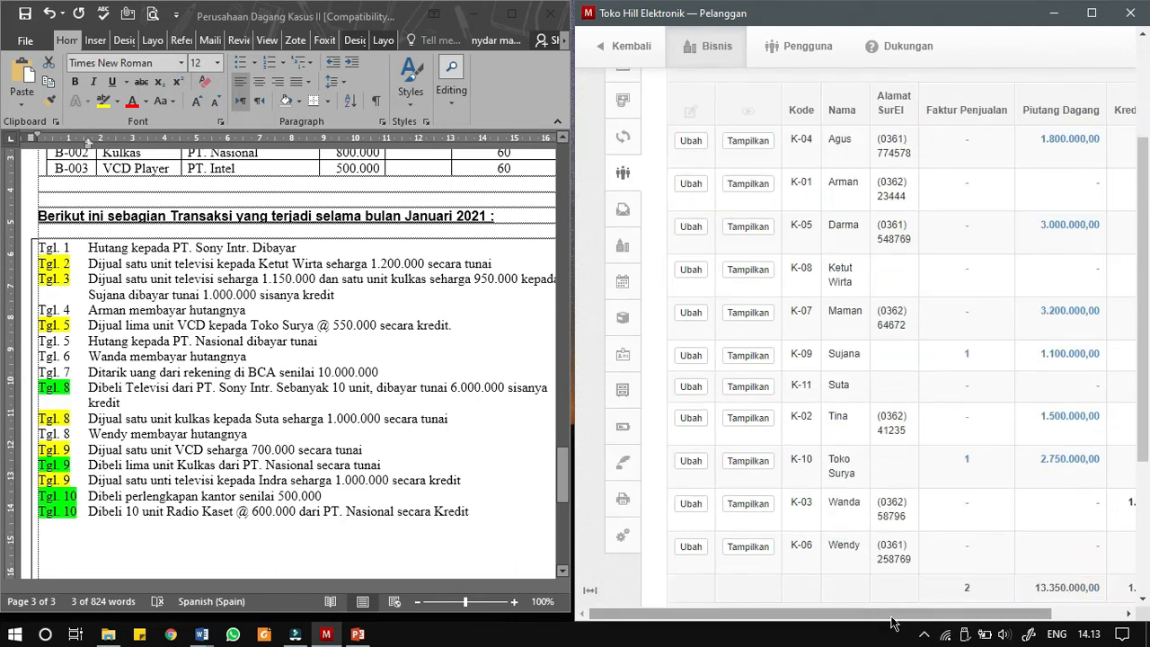
pyautogui.moveTo(891, 614); pyautogui.dragTo(922, 616)
pyautogui.scroll(1, 1039, 441)
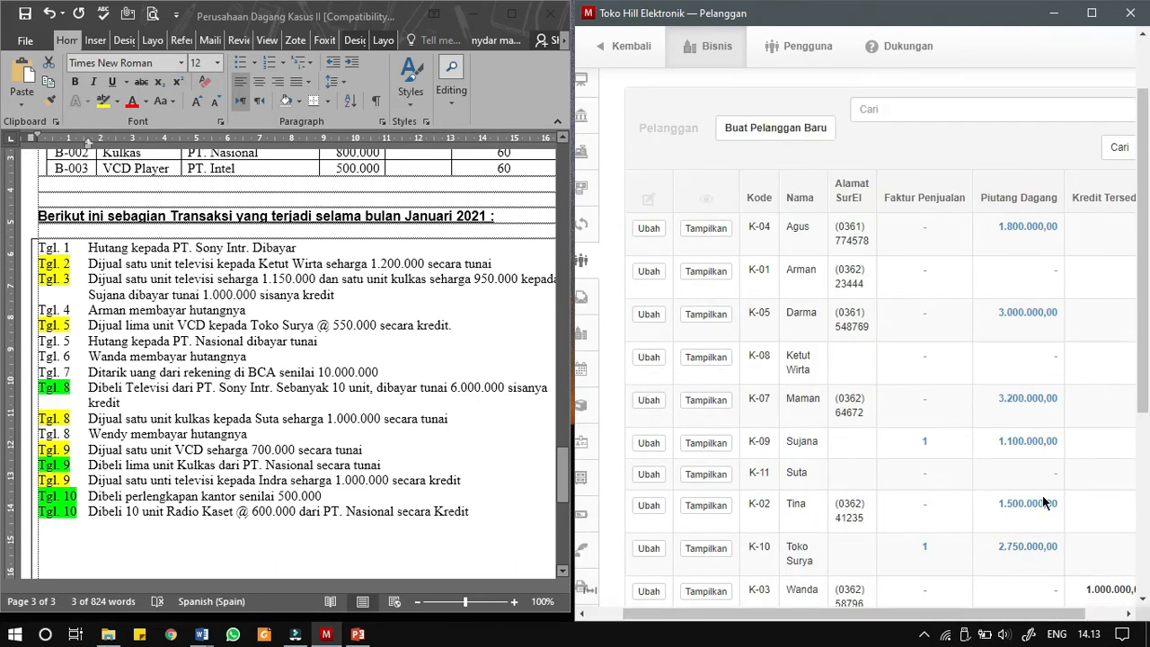
# - Start a new receipt in Penerimaan & Pembayaran for the Tgl. 9 cash VCD sale
pyautogui.scroll(-1, 1042, 505)
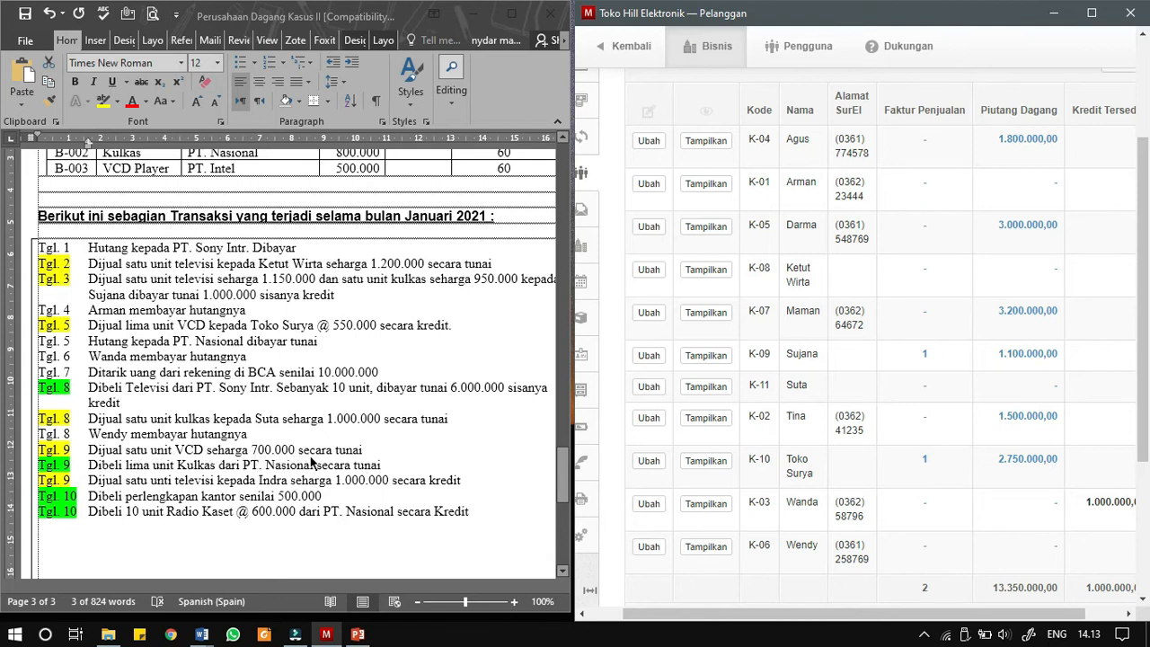
pyautogui.moveTo(690, 609); pyautogui.dragTo(655, 610)
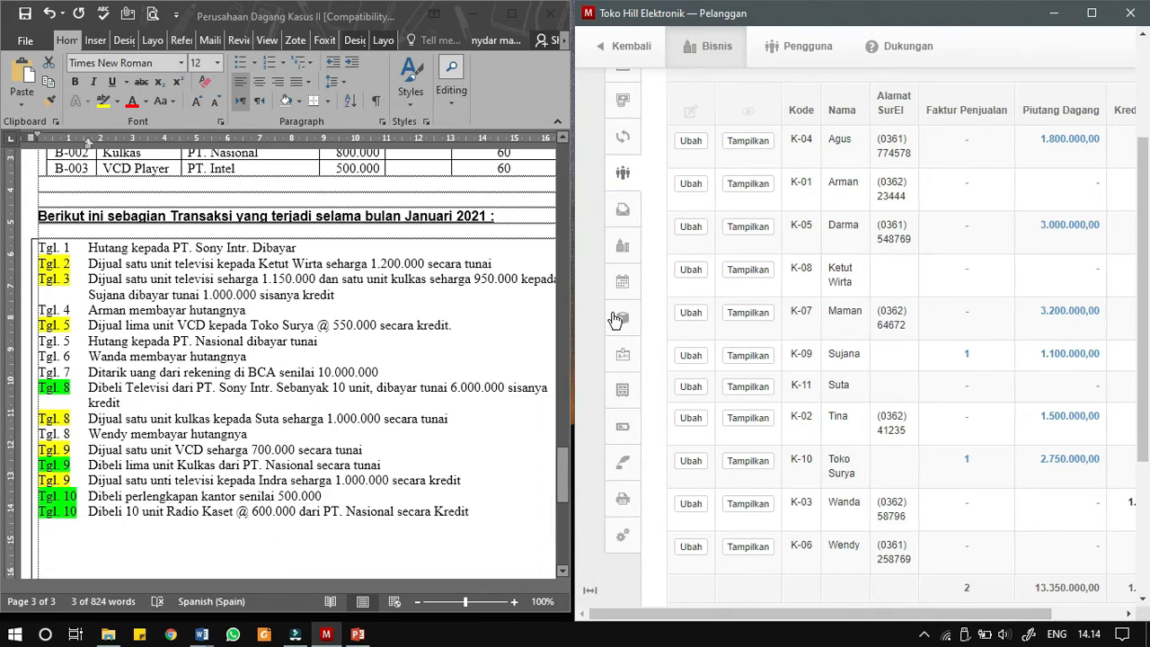
pyautogui.scroll(2, 631, 121)
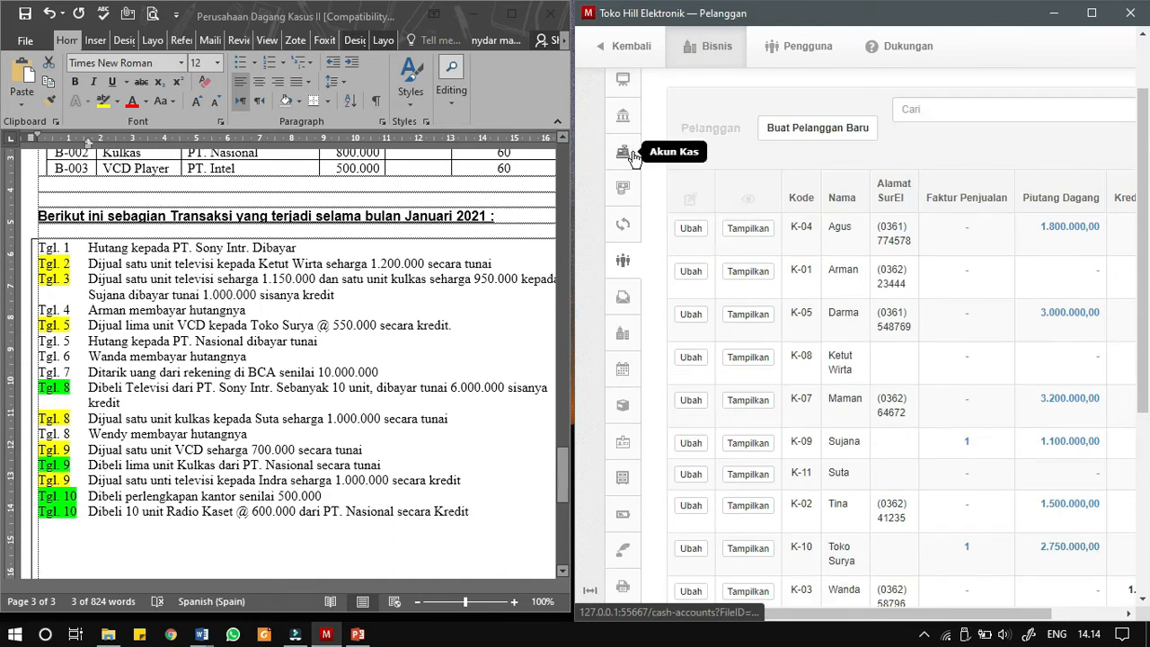
pyautogui.click(624, 187)
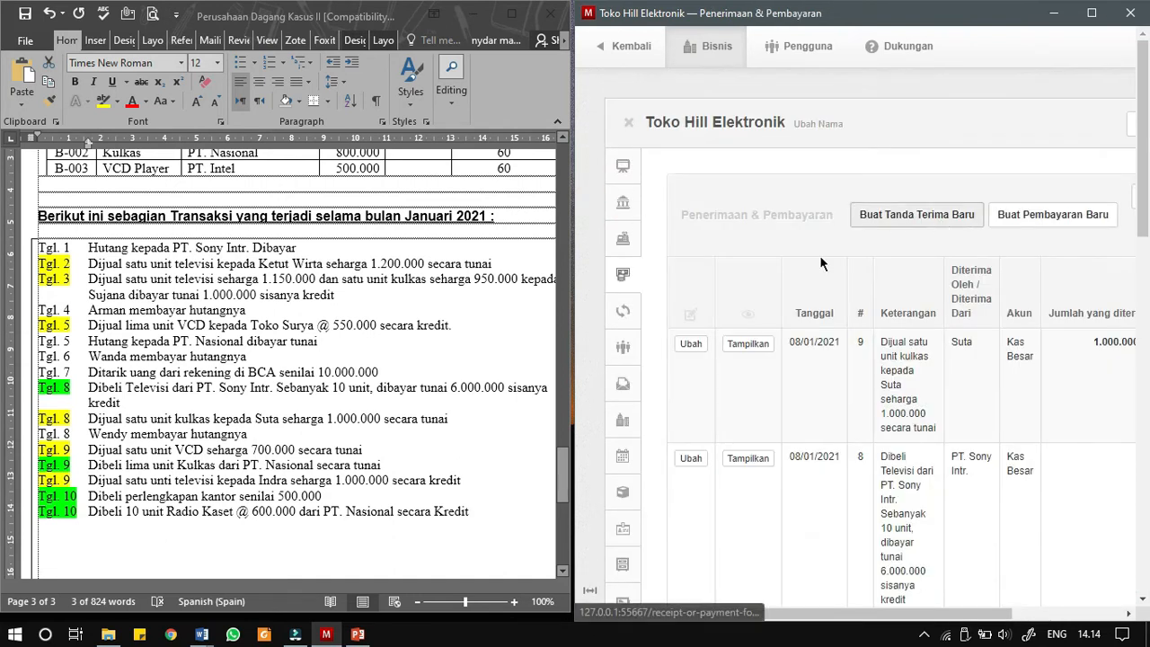
pyautogui.click(901, 217)
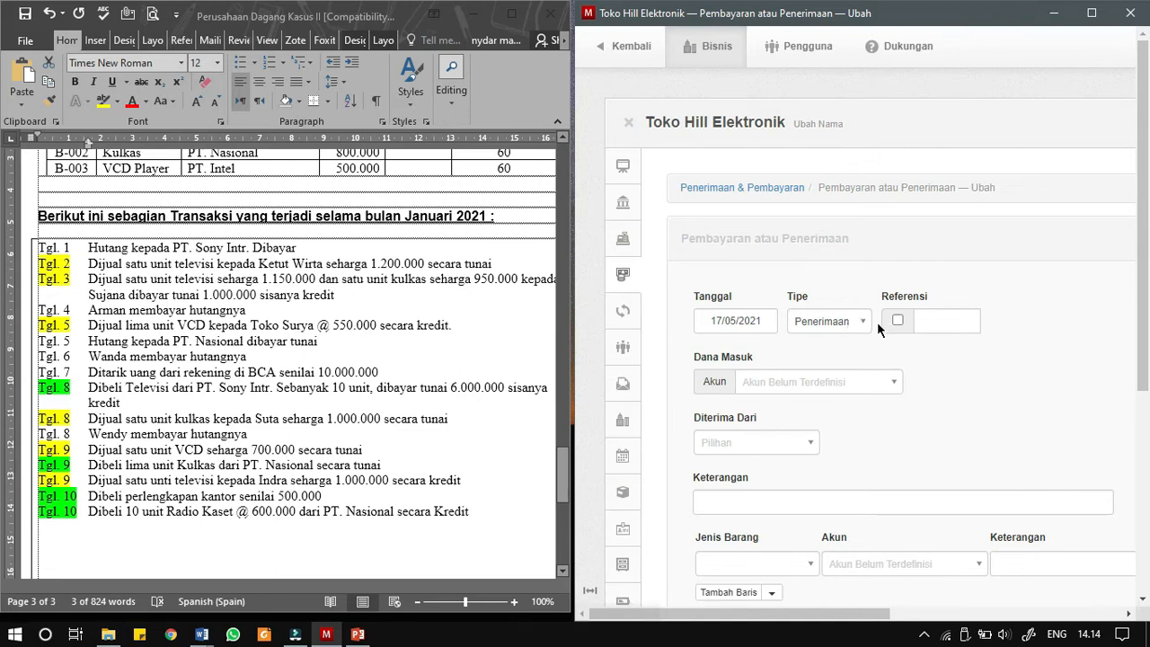
# - Date the receipt 09/01/2021 and turn on its automatic reference number
pyautogui.click(753, 325)
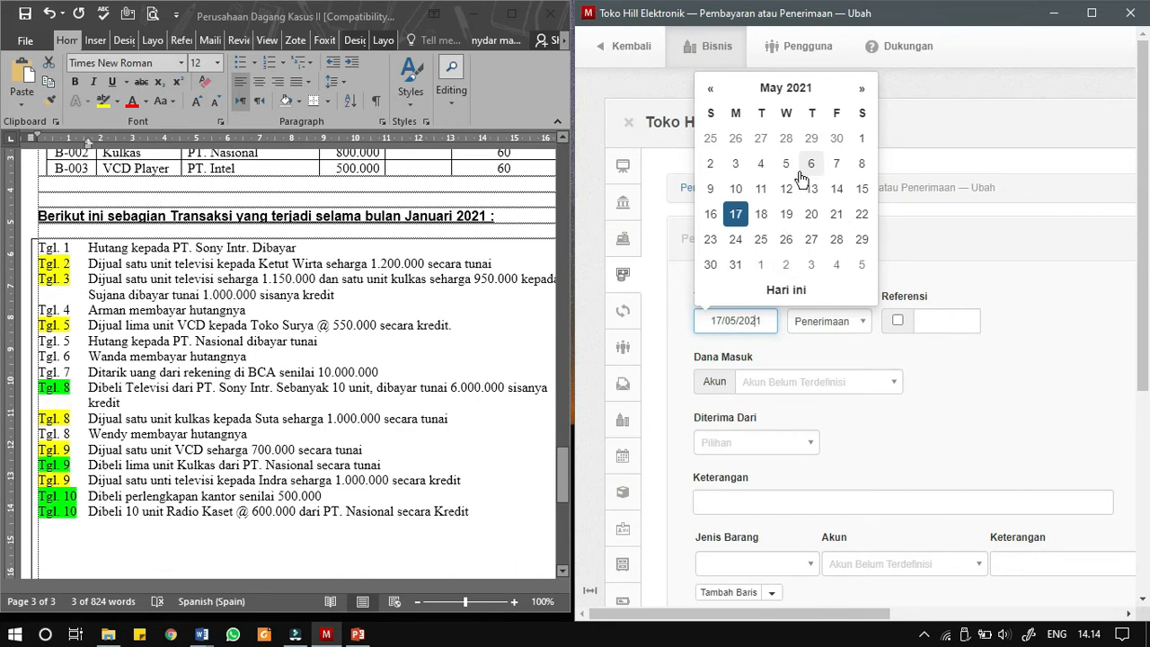
pyautogui.click(798, 88)
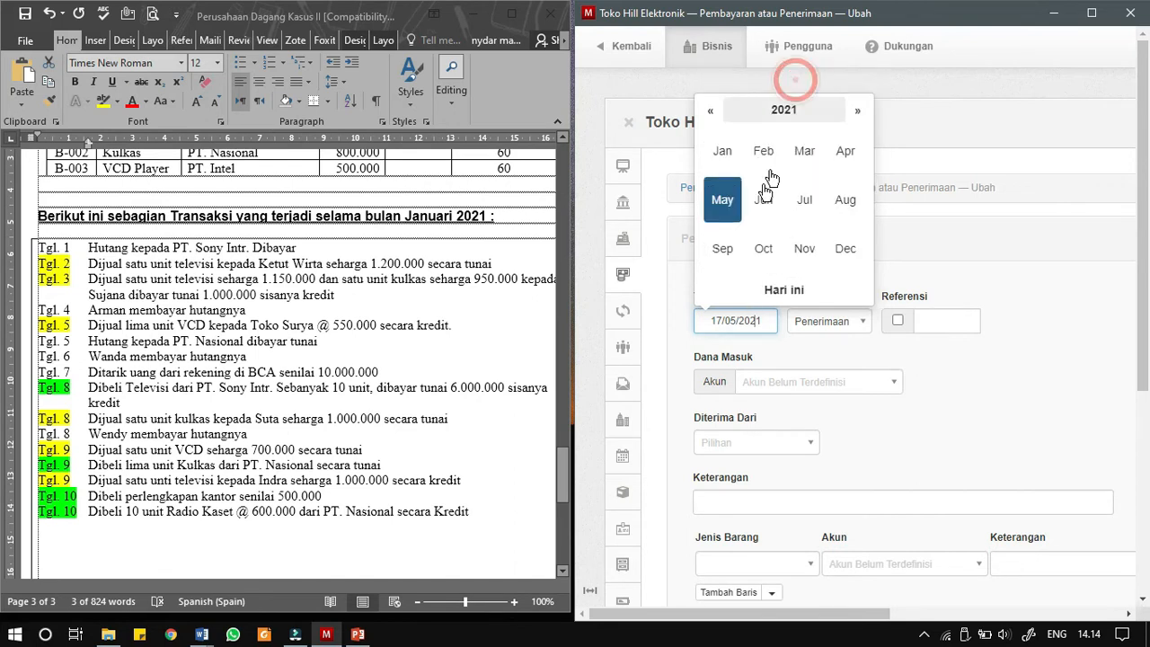
pyautogui.click(729, 154)
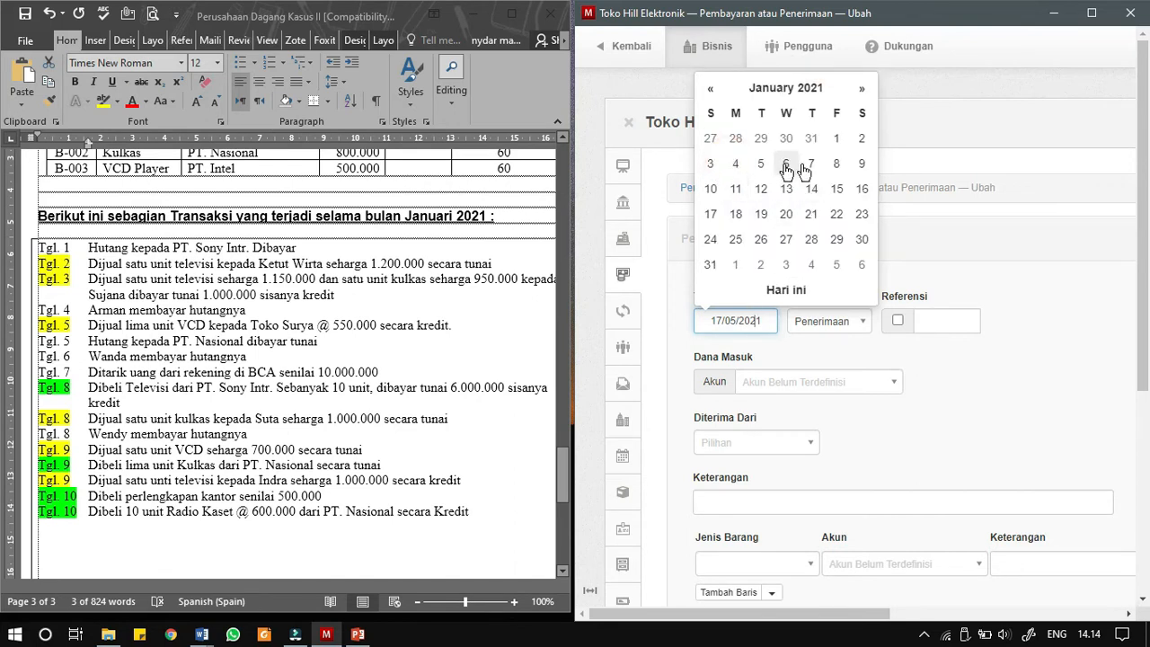
pyautogui.click(860, 165)
pyautogui.click(898, 319)
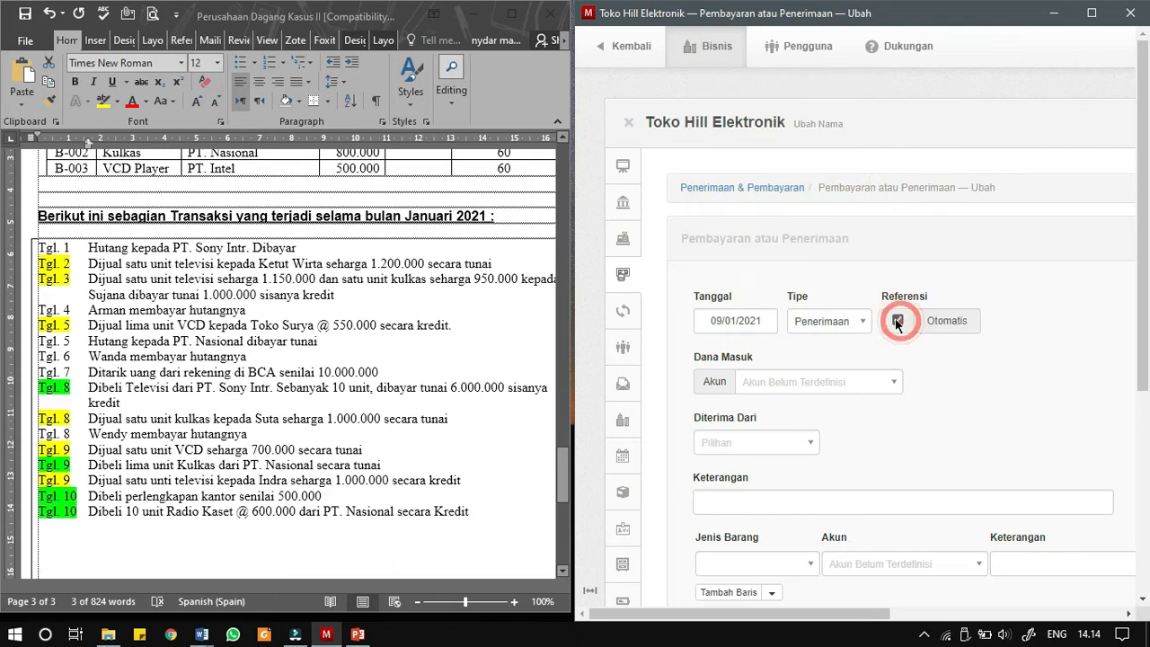
# - Set Kas Besar as the cash account receiving the receipt's funds
pyautogui.click(778, 396)
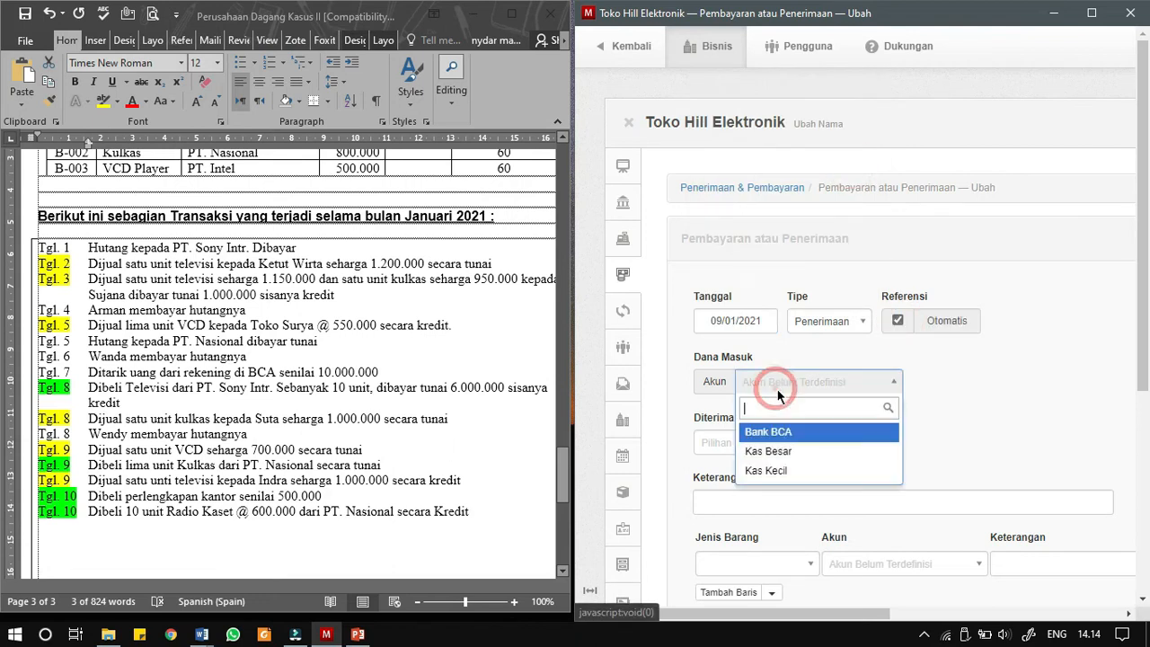
pyautogui.click(761, 450)
pyautogui.click(756, 450)
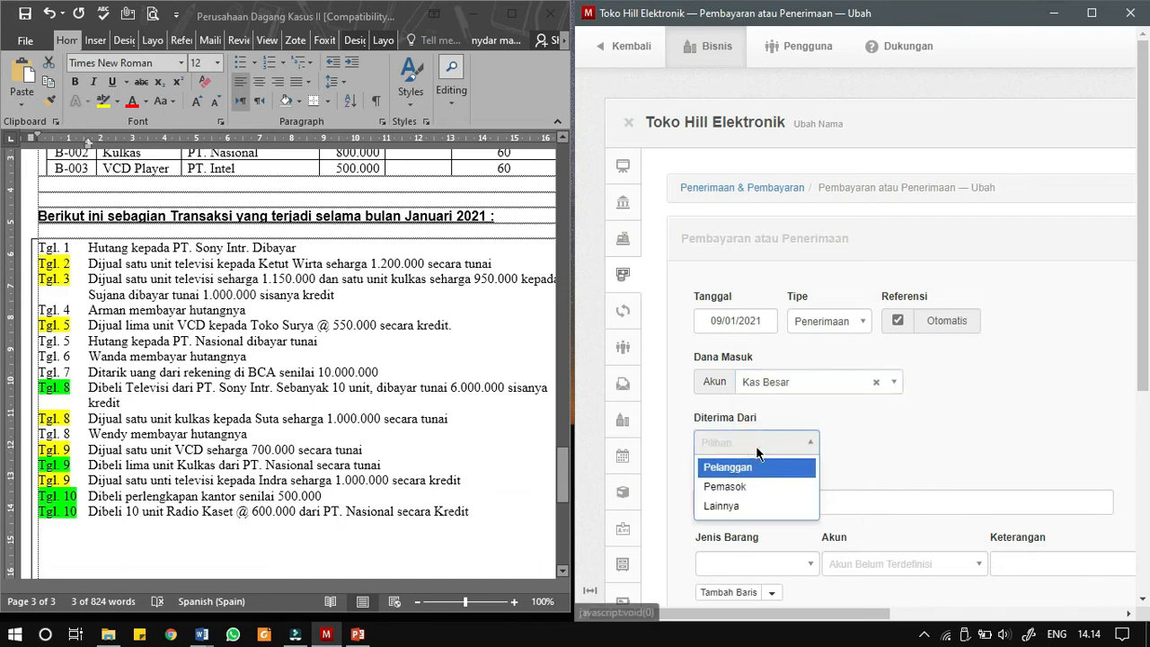
pyautogui.click(907, 439)
# - Copy "Dijual satu unit VCD seharga 700.000 secara tunai" from the Word document into the receipt's Keterangan
pyautogui.scroll(-1, 813, 487)
pyautogui.click(88, 465)
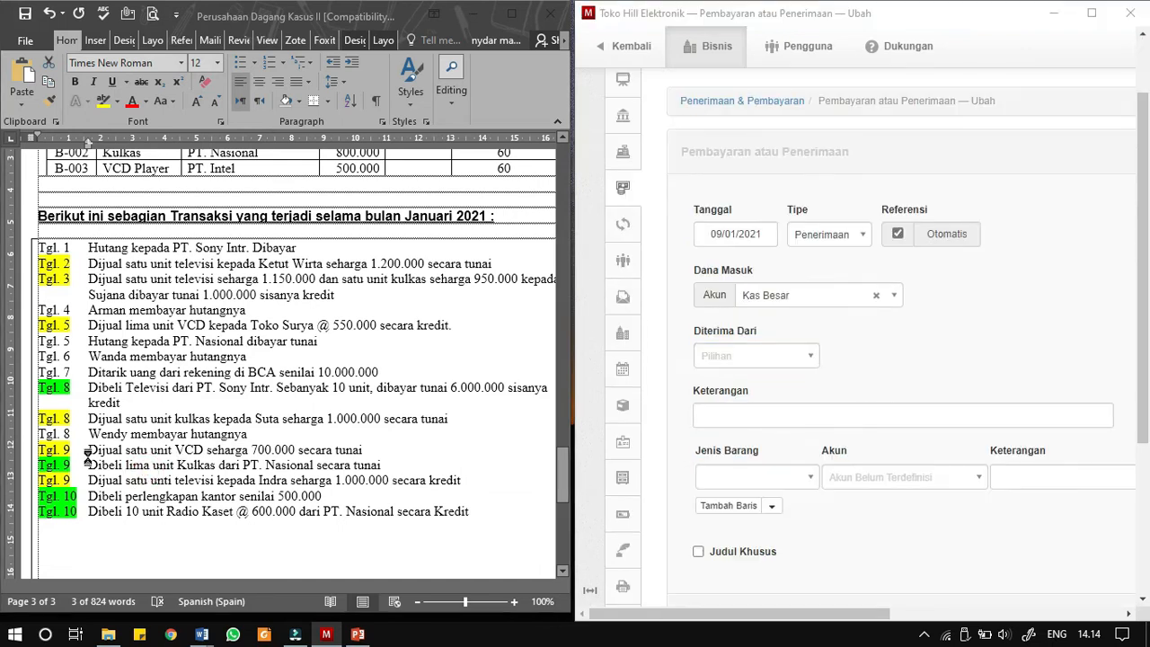
pyautogui.moveTo(87, 449); pyautogui.dragTo(352, 444)
pyautogui.hotkey('ctrl', 'c')
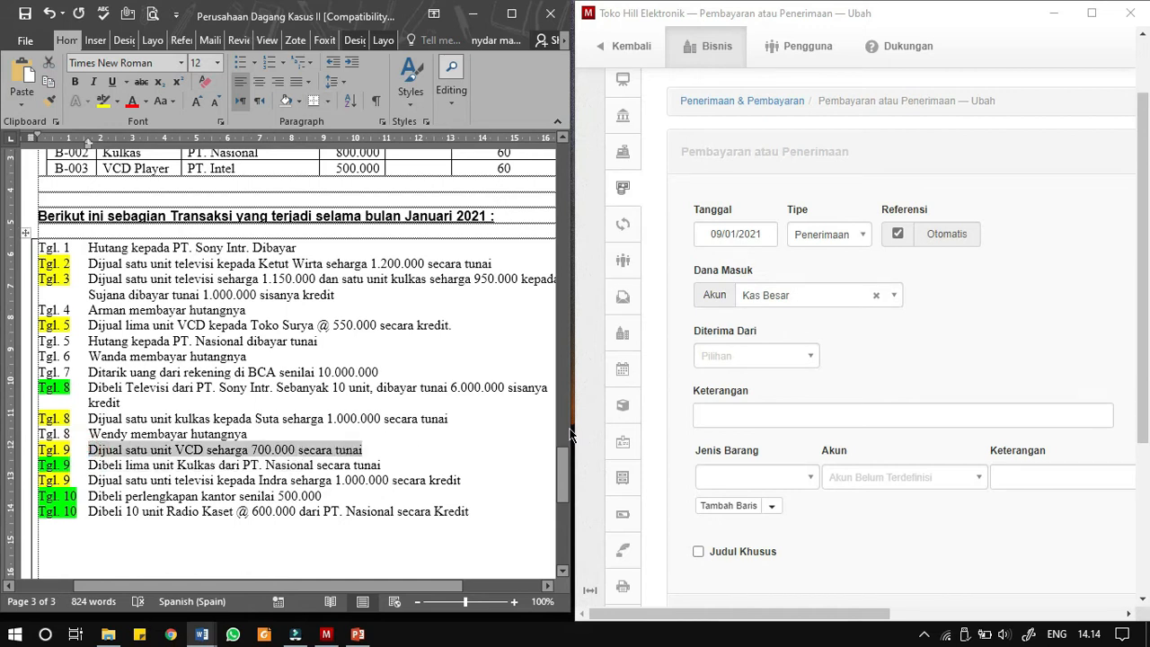
pyautogui.click(751, 420)
pyautogui.hotkey('ctrl', 'v')
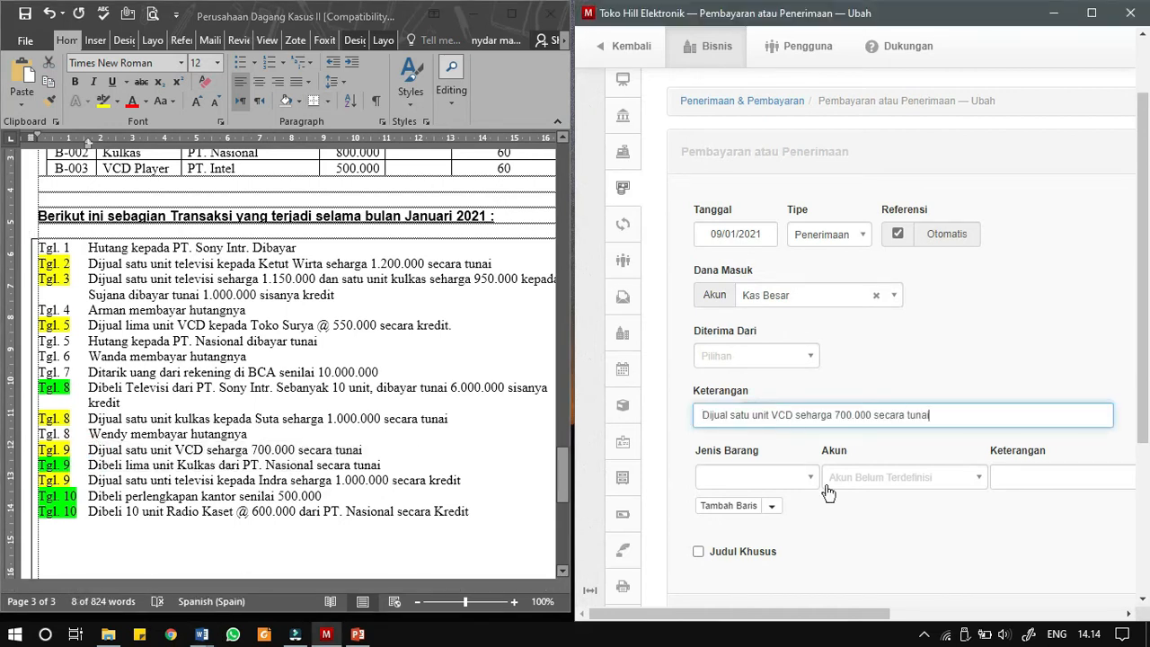
# - Add item B-003 - VCD Player to the receipt at a unit price of 700000 and create the receipt
pyautogui.click(753, 477)
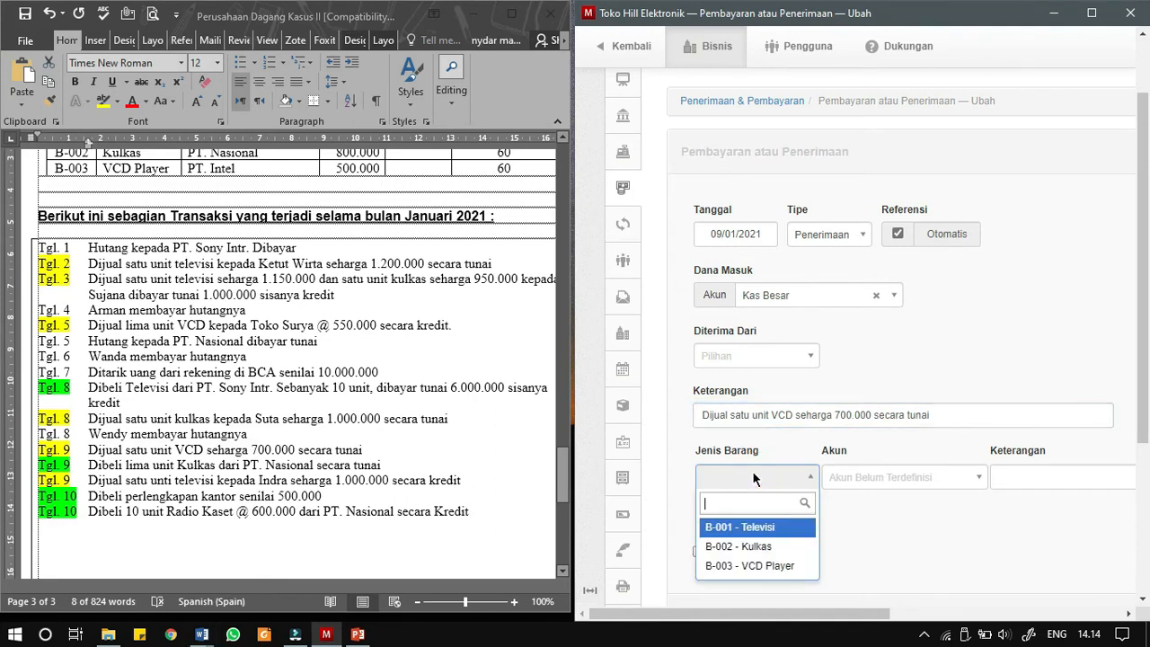
pyautogui.click(777, 567)
pyautogui.moveTo(784, 615); pyautogui.dragTo(1060, 614)
pyautogui.click(935, 476)
pyautogui.write('700000')
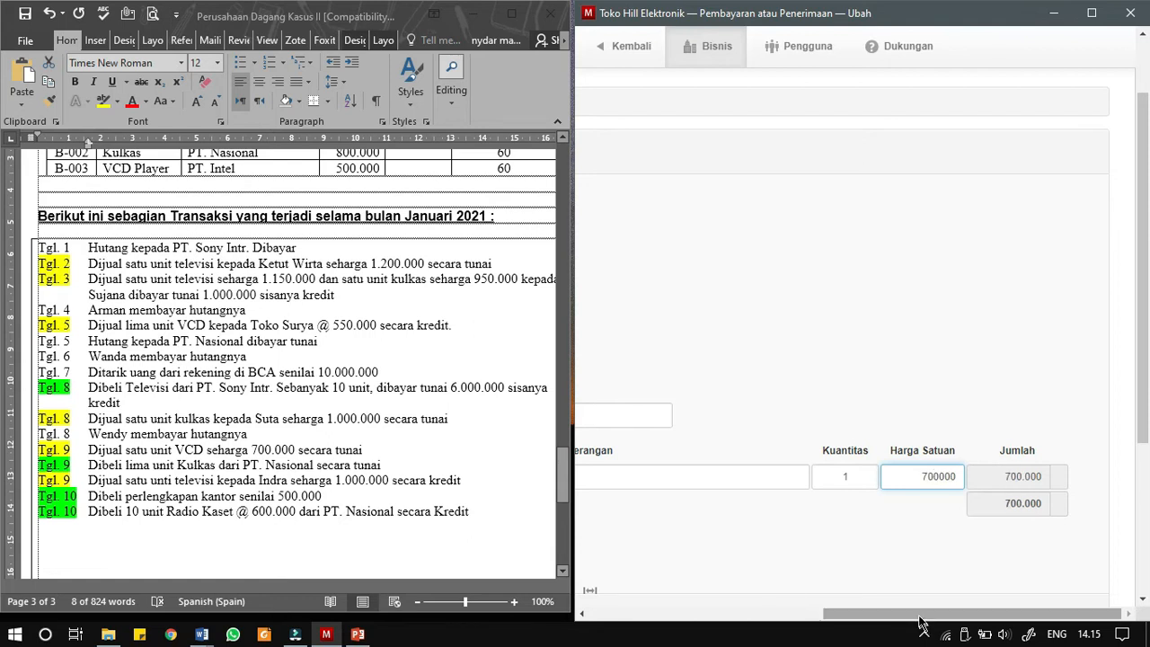
pyautogui.moveTo(920, 622); pyautogui.dragTo(730, 641)
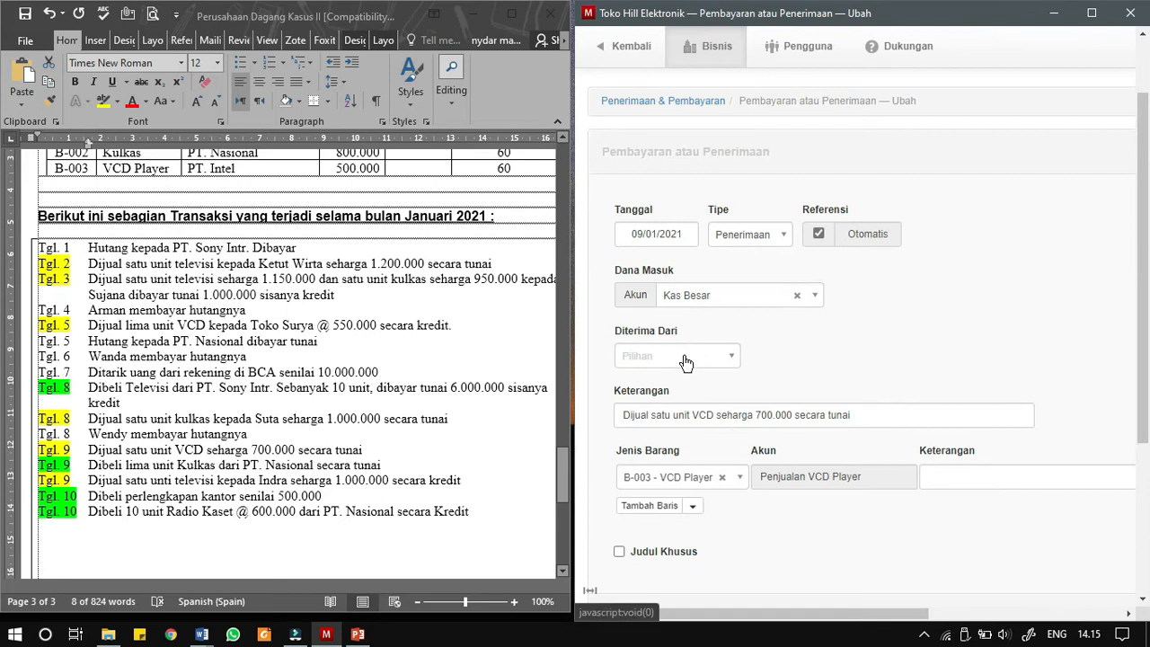
pyautogui.scroll(-2, 611, 458)
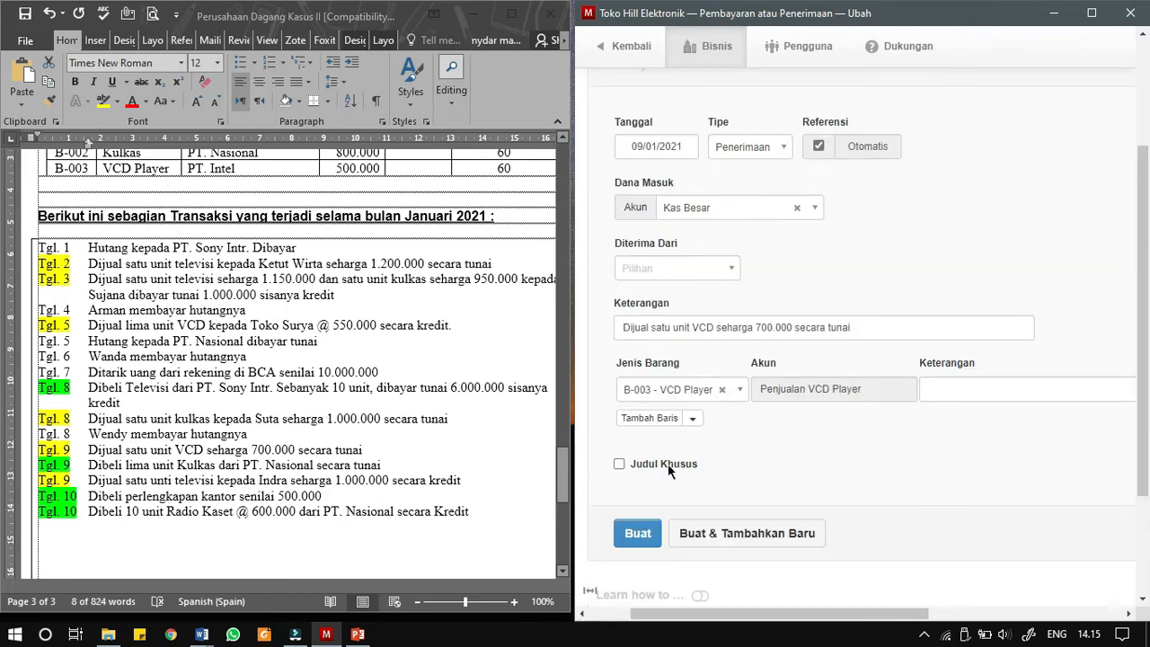
pyautogui.click(622, 456)
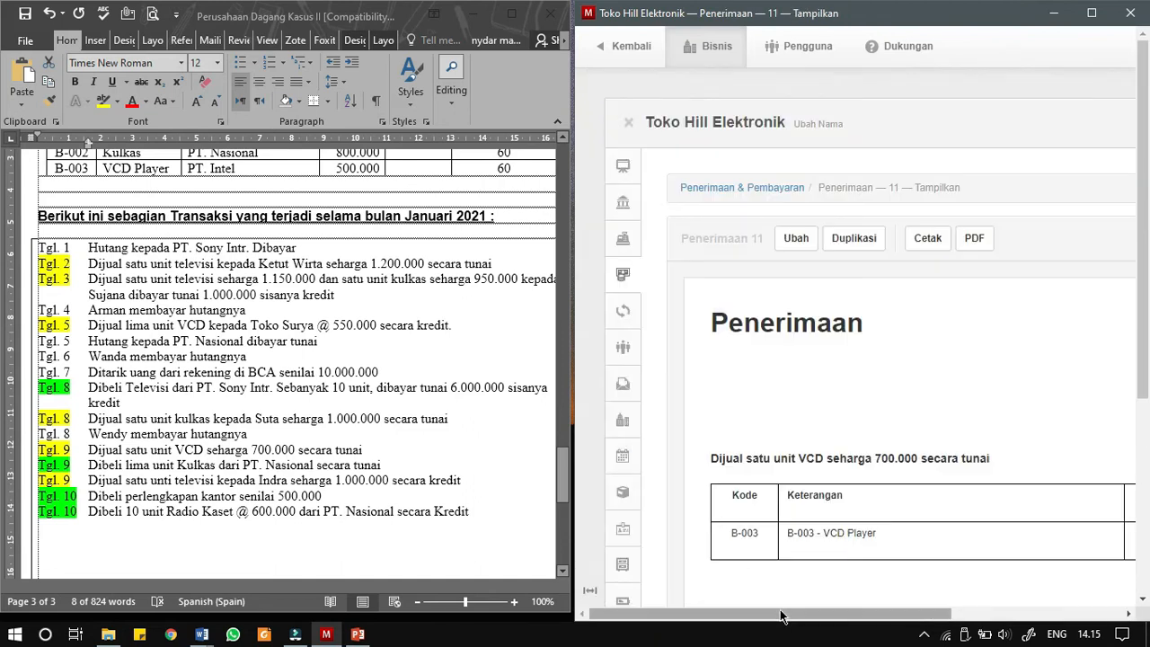
# - Check the quantity, unit price and total of the VCD Player line on the created receipt
pyautogui.moveTo(780, 616); pyautogui.dragTo(858, 617)
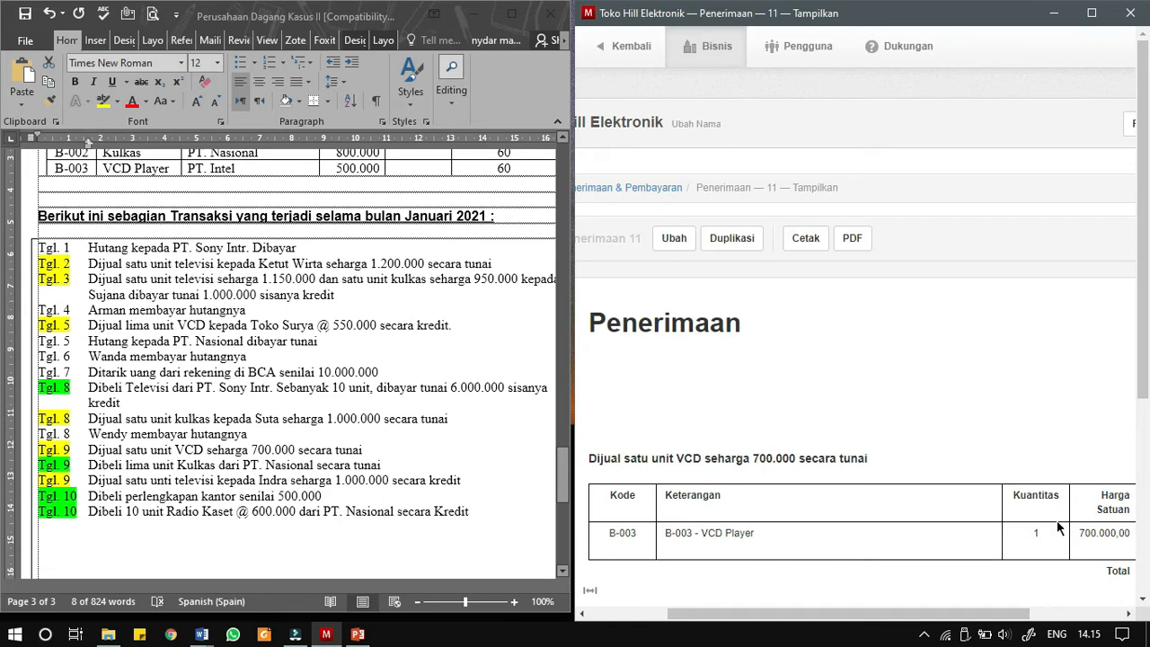
pyautogui.moveTo(971, 612); pyautogui.dragTo(918, 612)
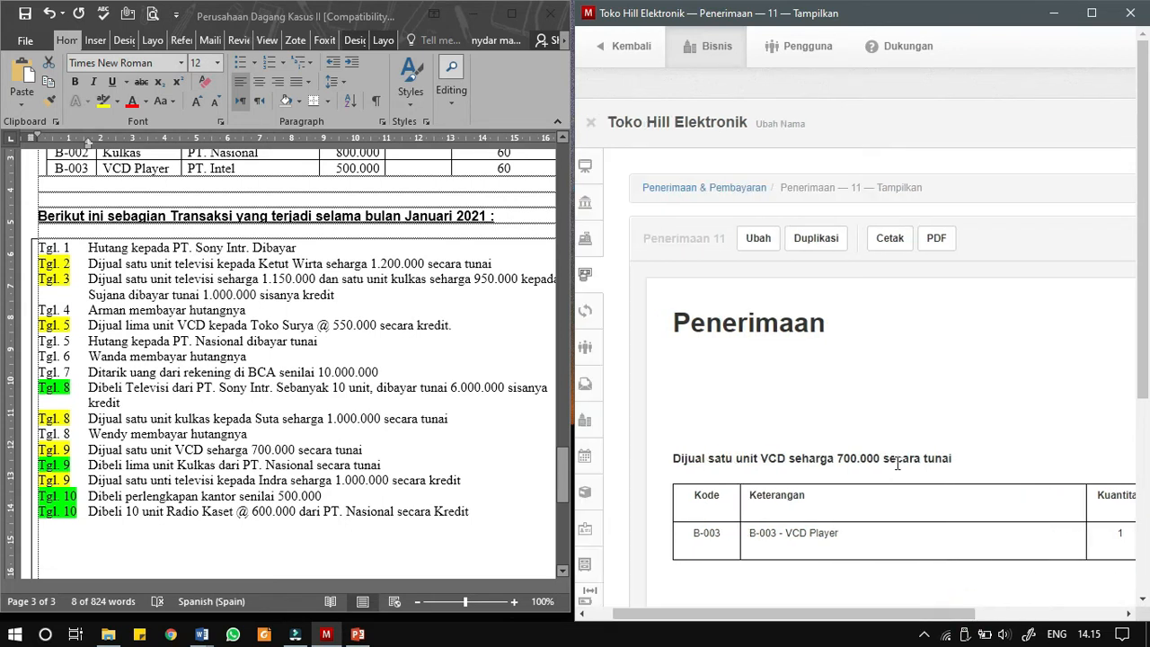
pyautogui.hotkey('ctrl', '-')
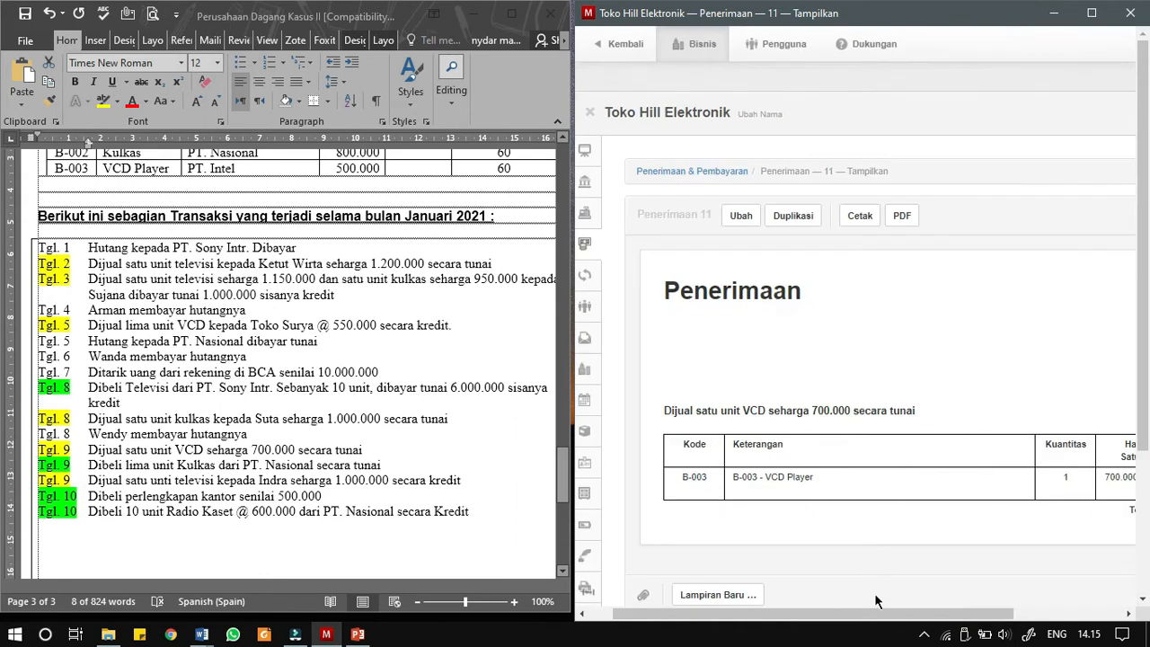
pyautogui.hotkey('ctrl', '-')
pyautogui.hotkey('ctrl', '-')
pyautogui.hotkey('ctrl', '+')
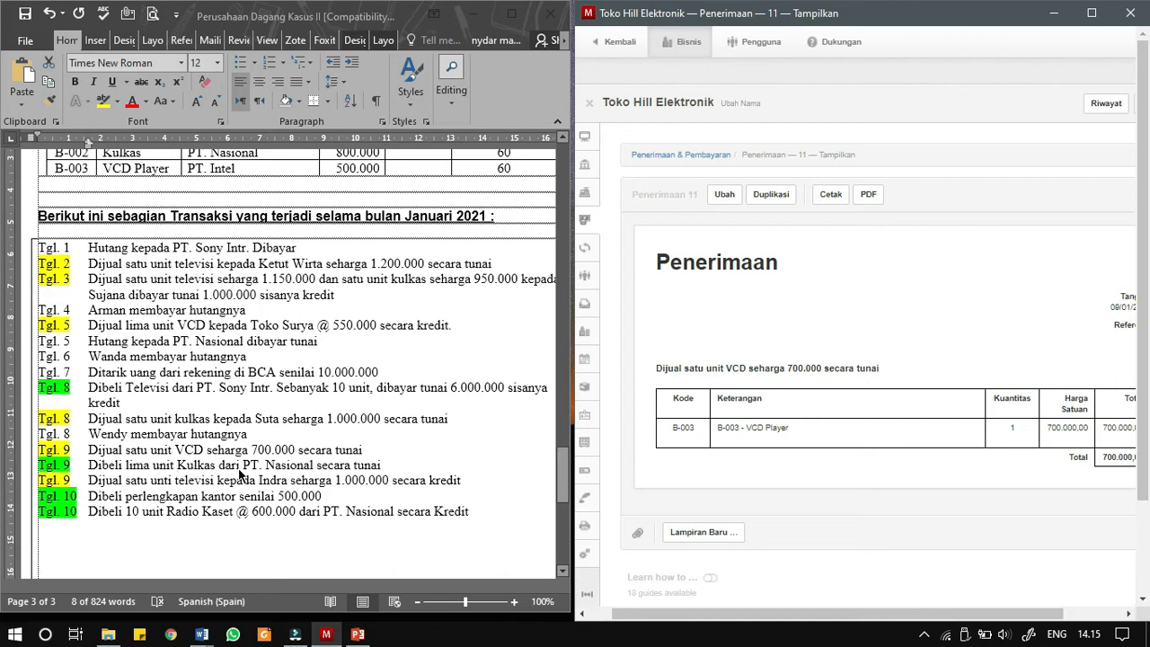
# - Start a new purchase invoice in Faktur Pembelian for the Tgl. 9 refrigerator purchase
pyautogui.moveTo(674, 613); pyautogui.dragTo(650, 614)
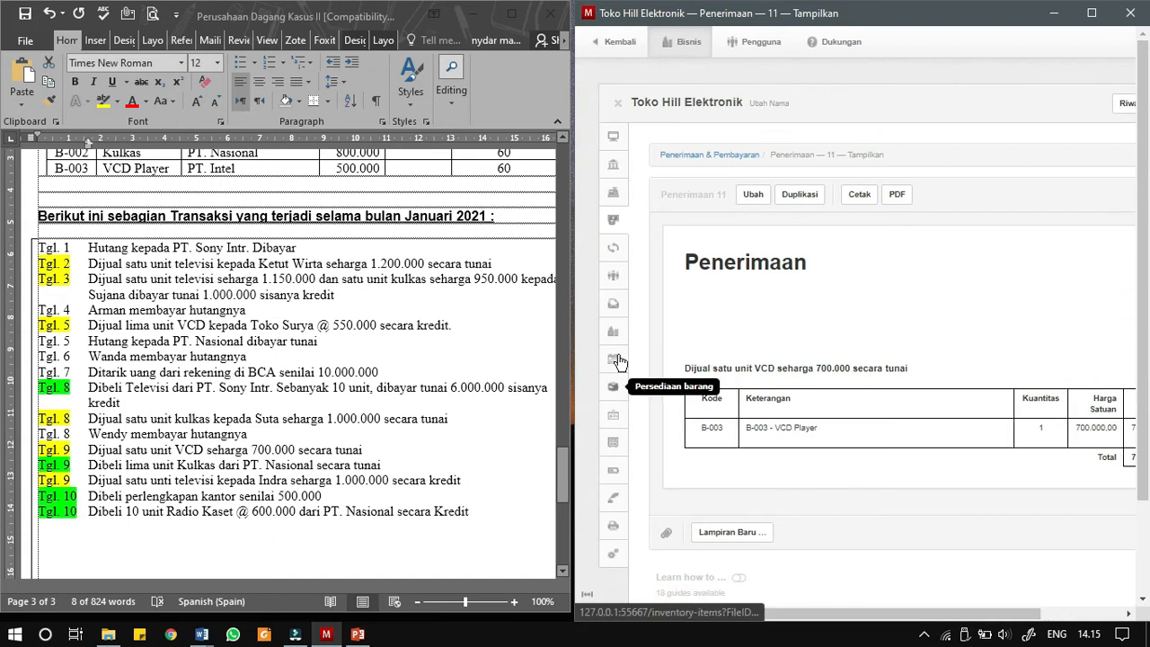
pyautogui.click(616, 357)
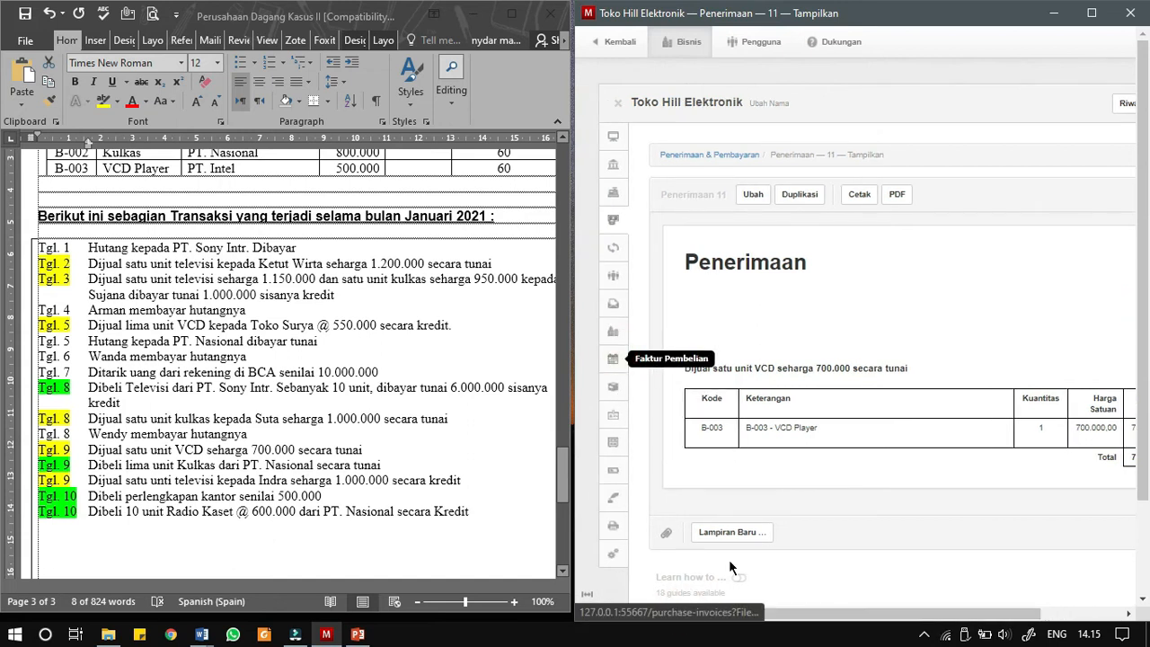
pyautogui.click(873, 216)
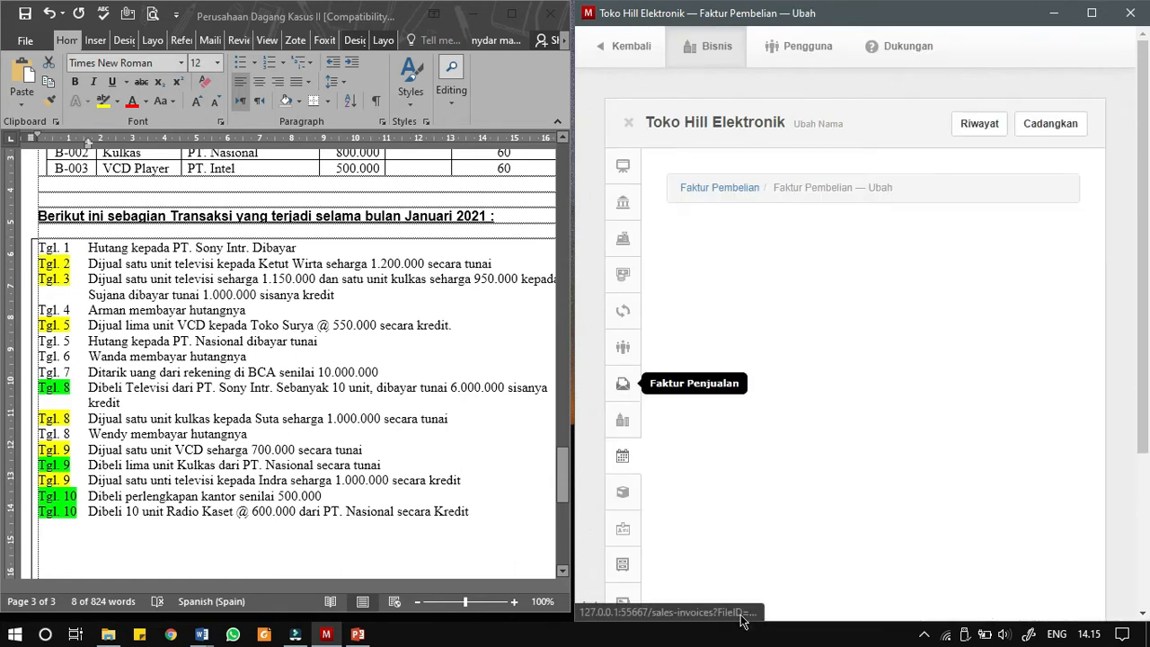
# - Date the purchase invoice 09/01/2021 and set its due date to 09/02/2021
pyautogui.moveTo(745, 616); pyautogui.dragTo(780, 622)
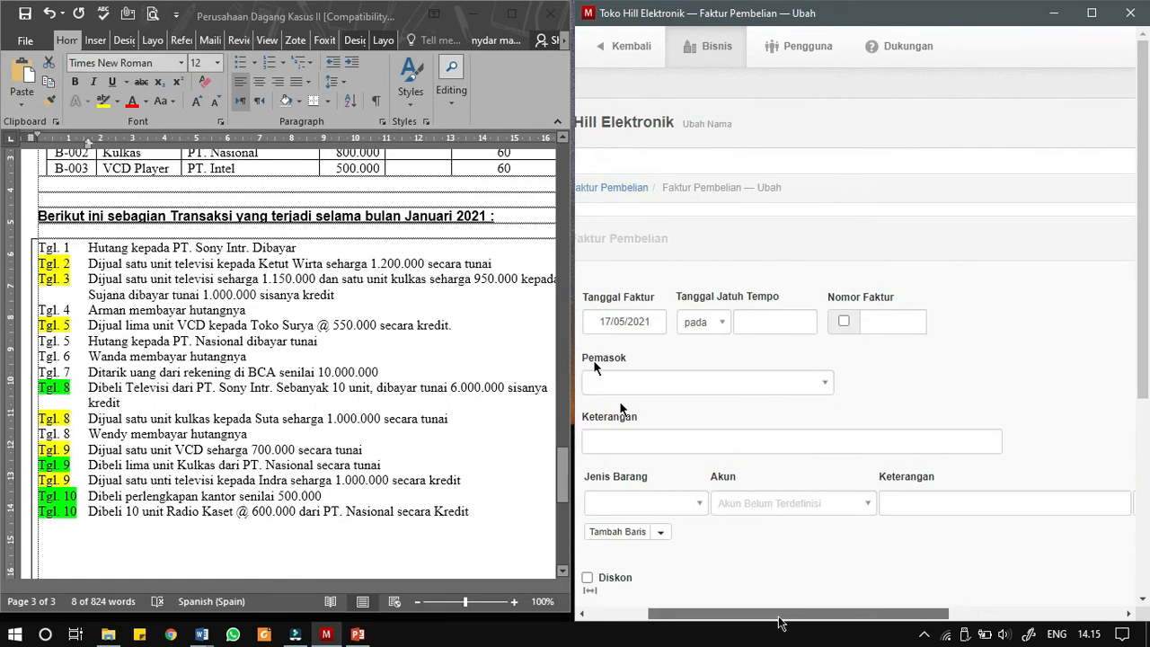
pyautogui.click(626, 320)
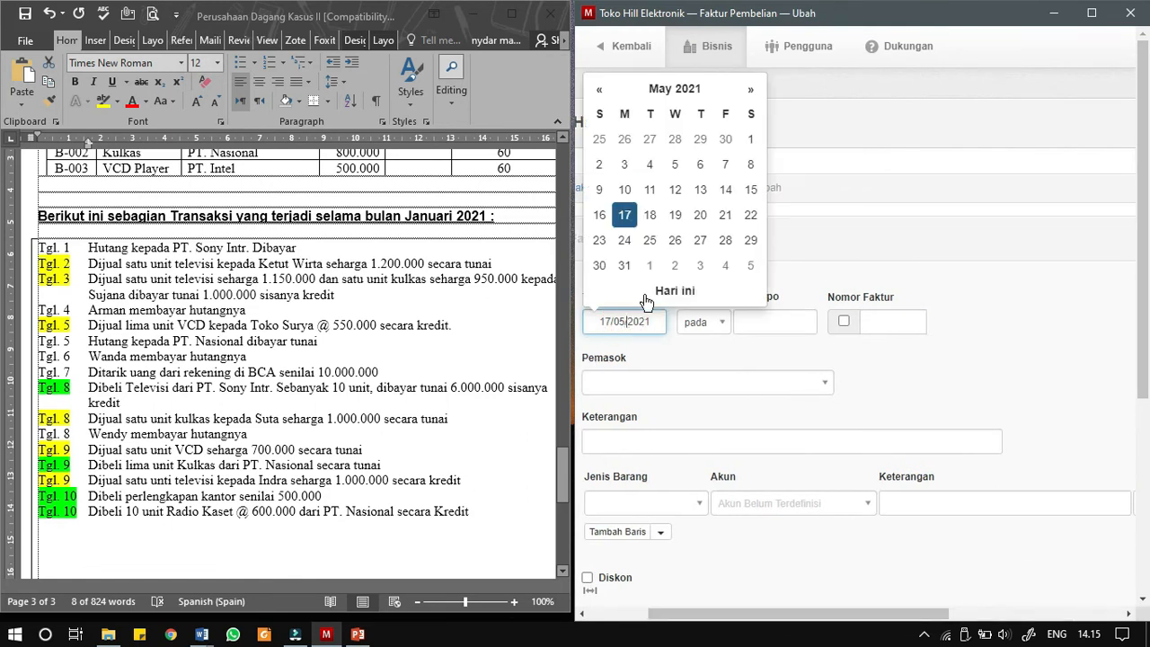
pyautogui.click(665, 89)
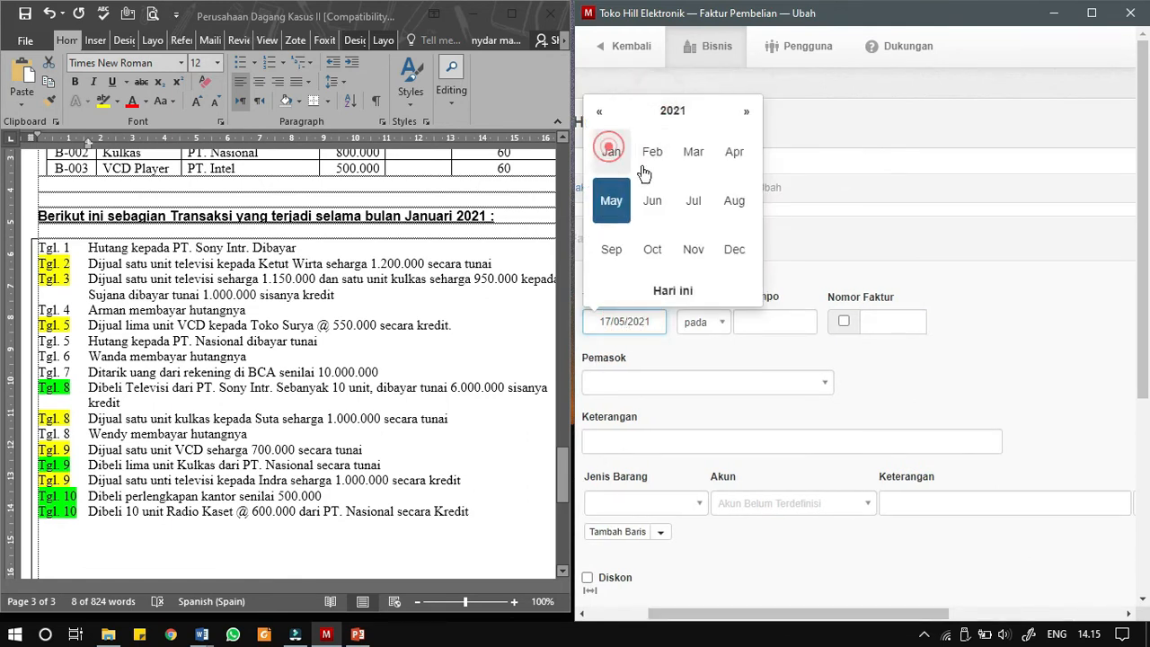
pyautogui.click(611, 151)
pyautogui.click(751, 164)
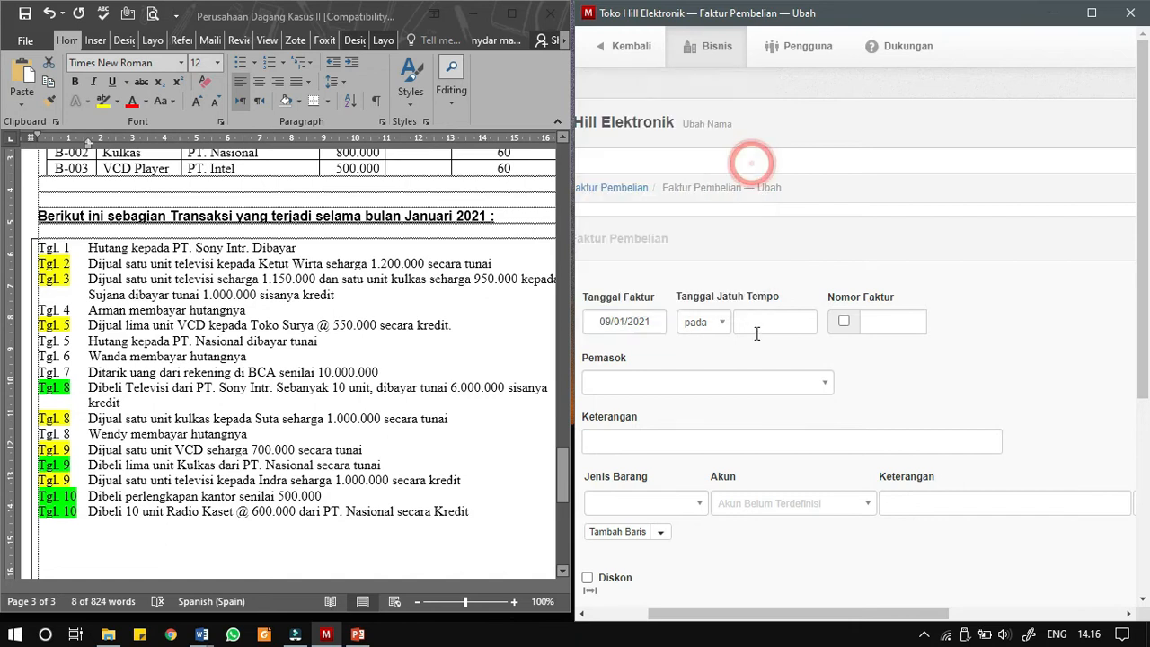
pyautogui.click(755, 327)
pyautogui.click(814, 89)
pyautogui.click(788, 157)
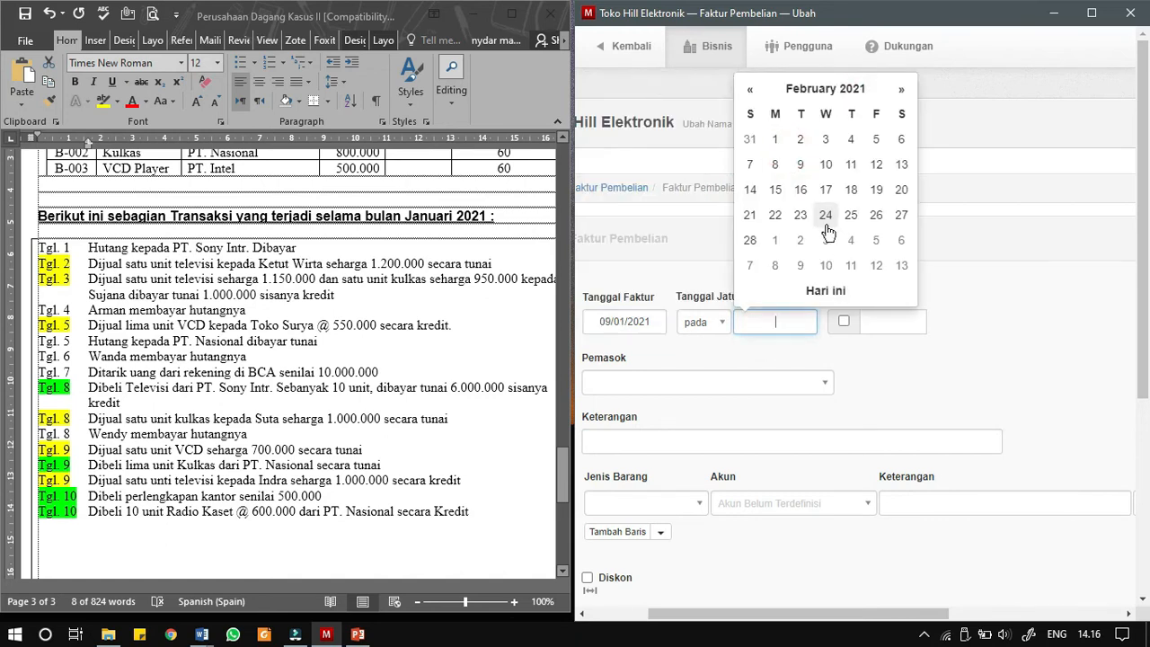
pyautogui.click(797, 166)
# - Turn on automatic invoice numbering and choose V-02 - PT. Nasional as the supplier
pyautogui.click(844, 321)
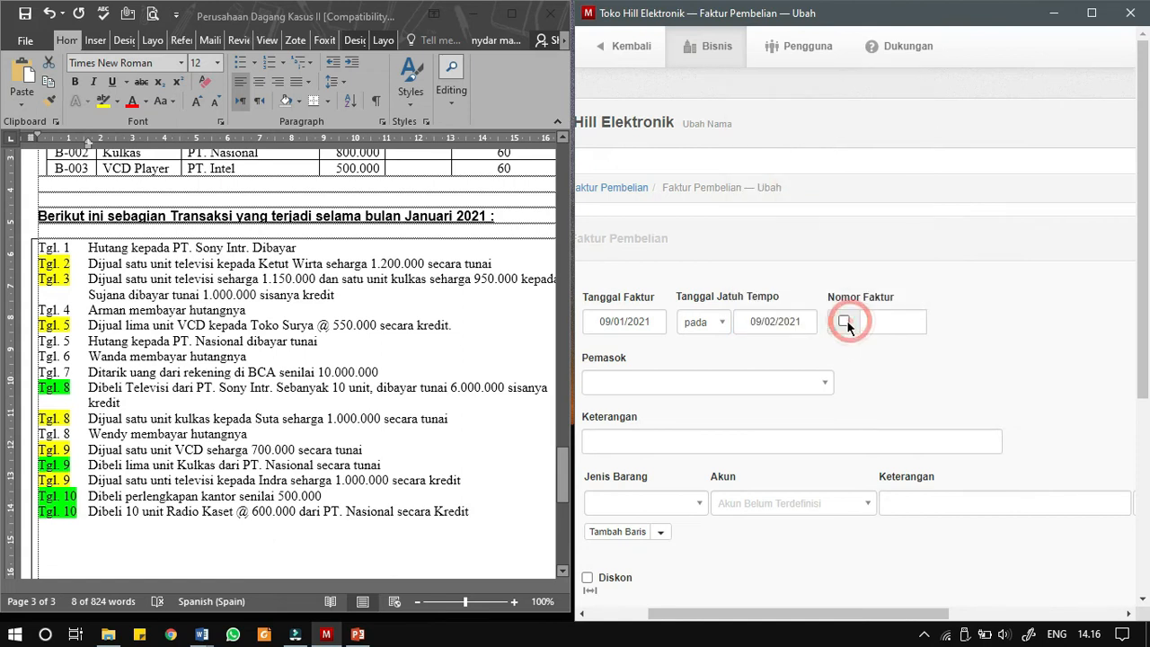
pyautogui.click(671, 382)
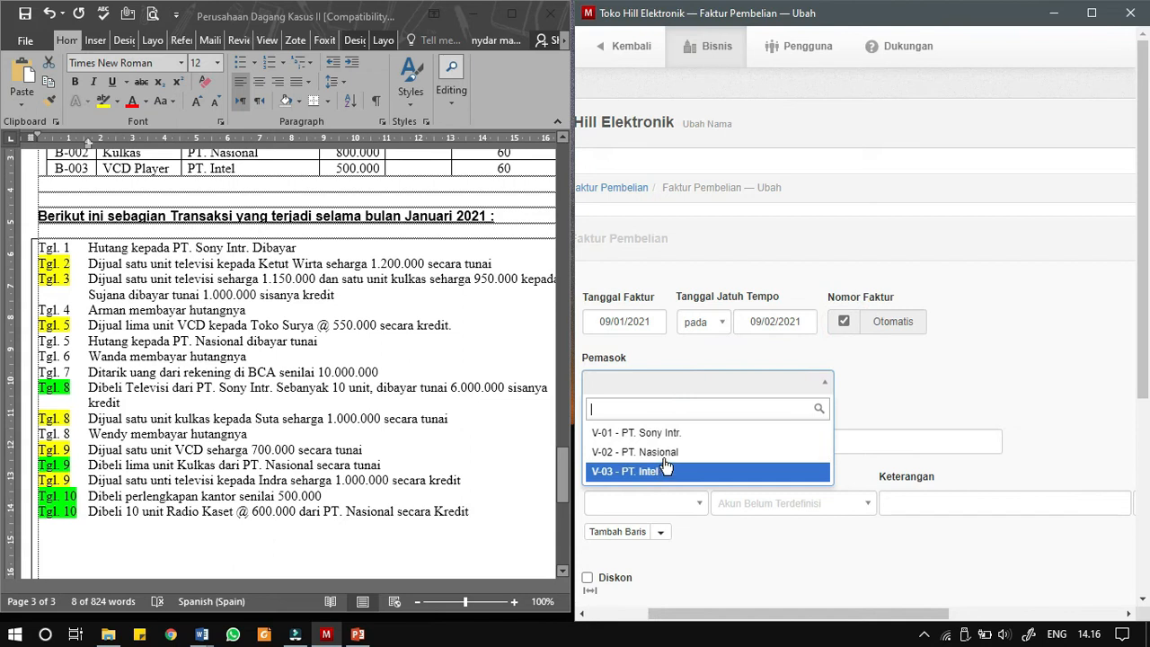
pyautogui.click(665, 454)
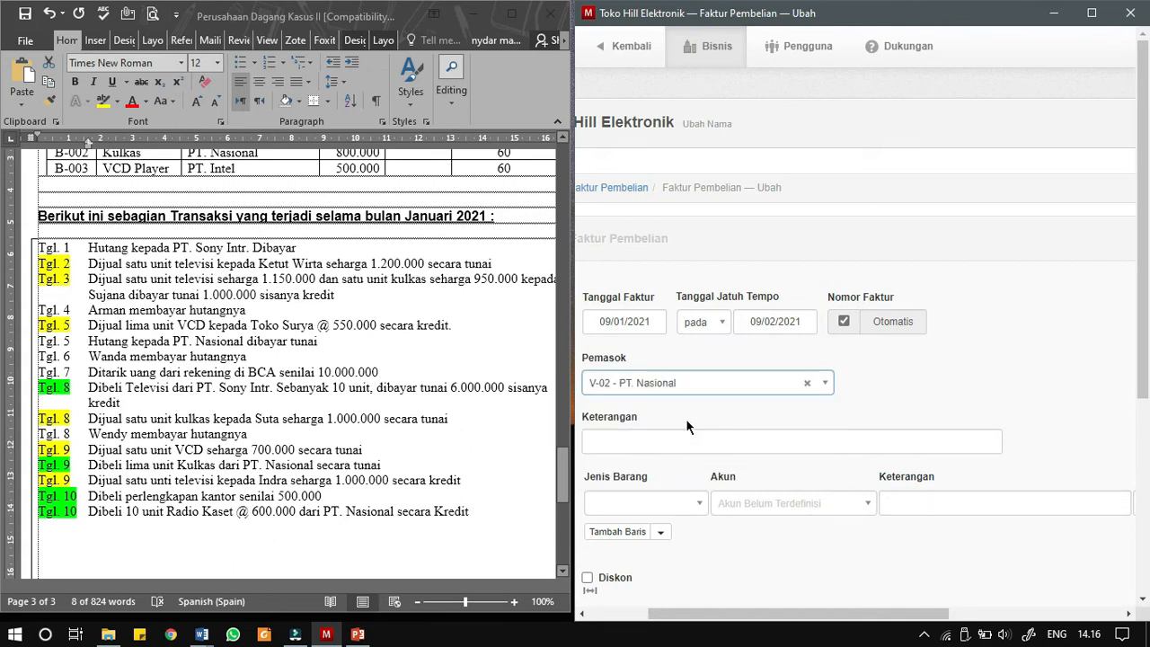
# - Copy the Tgl. 9 text "Dibeli lima unit Kulkas dari PT. Nasional secara tunai" from the Word document into the purchase invoice's Keterangan
pyautogui.click(86, 466)
pyautogui.moveTo(86, 466); pyautogui.dragTo(383, 466)
pyautogui.hotkey('ctrl', 'c')
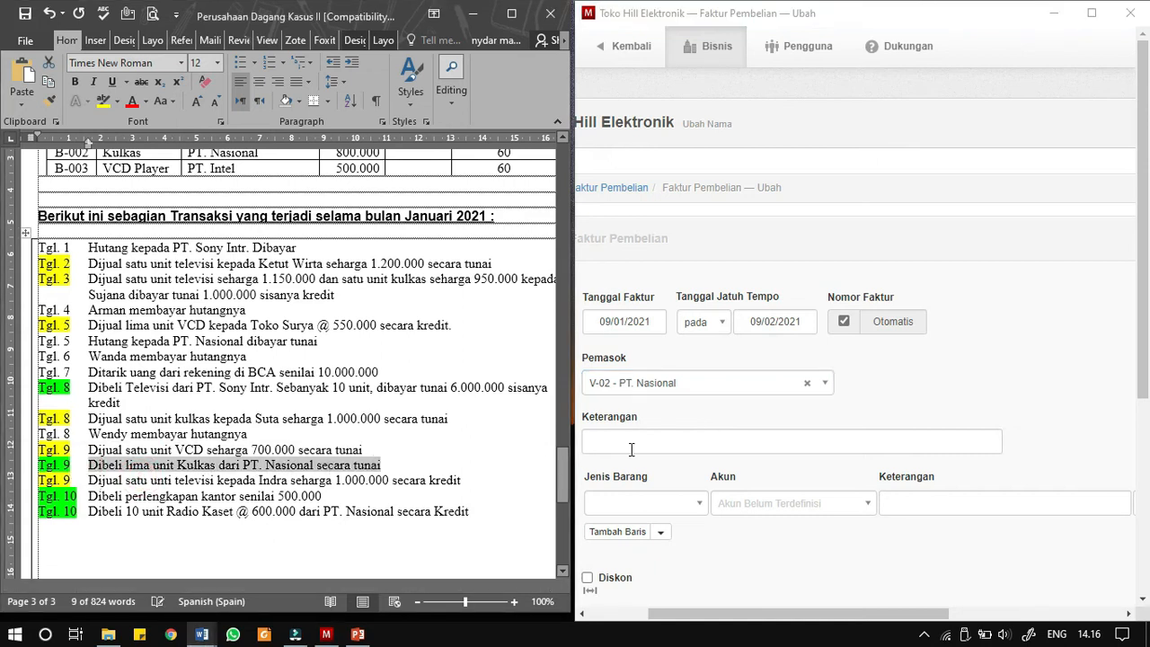
pyautogui.click(625, 449)
pyautogui.hotkey('ctrl', 'v')
# - Add item B-002 - Kulkas with a quantity of 5 to the purchase invoice and create it
pyautogui.click(677, 510)
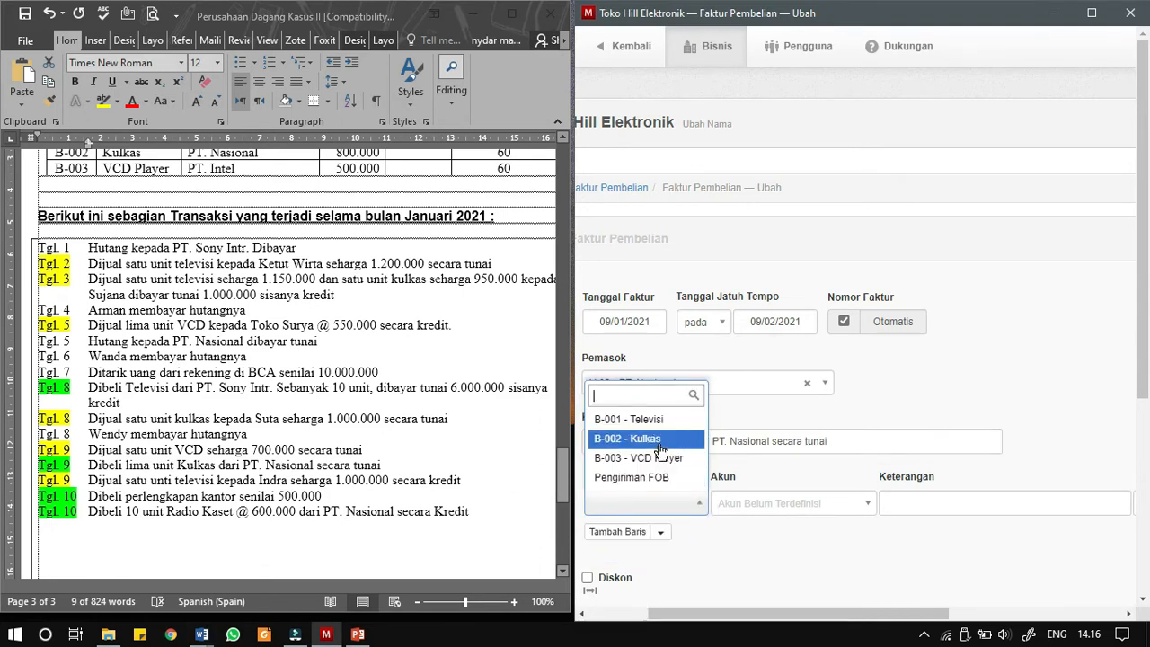
pyautogui.click(660, 439)
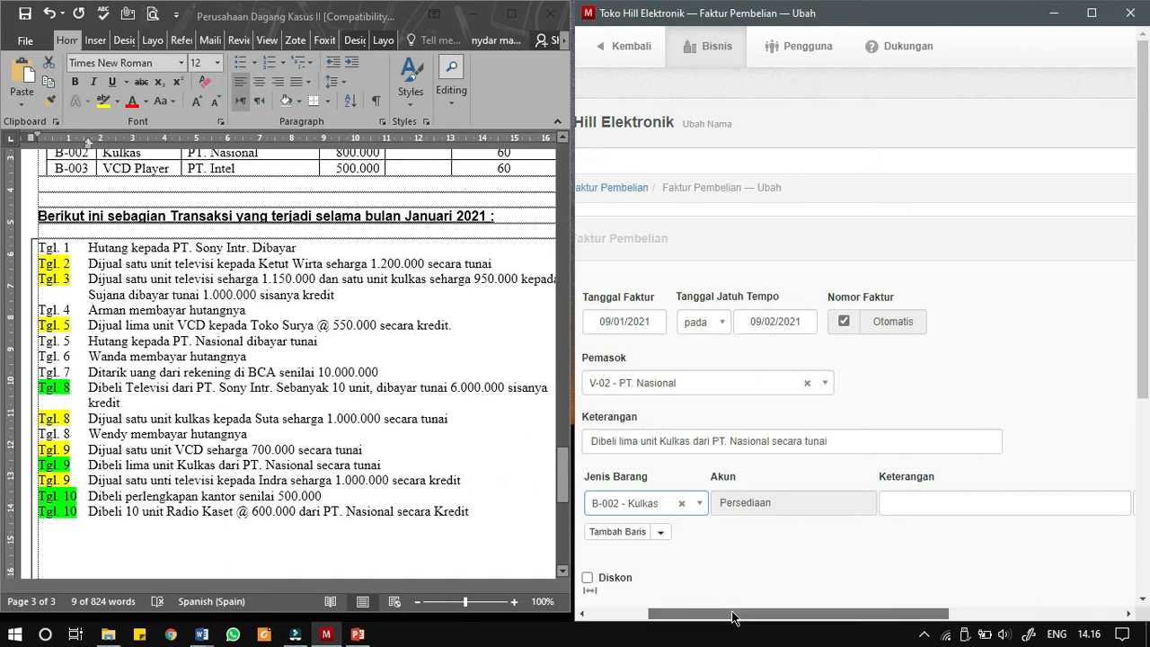
pyautogui.moveTo(729, 613); pyautogui.dragTo(901, 614)
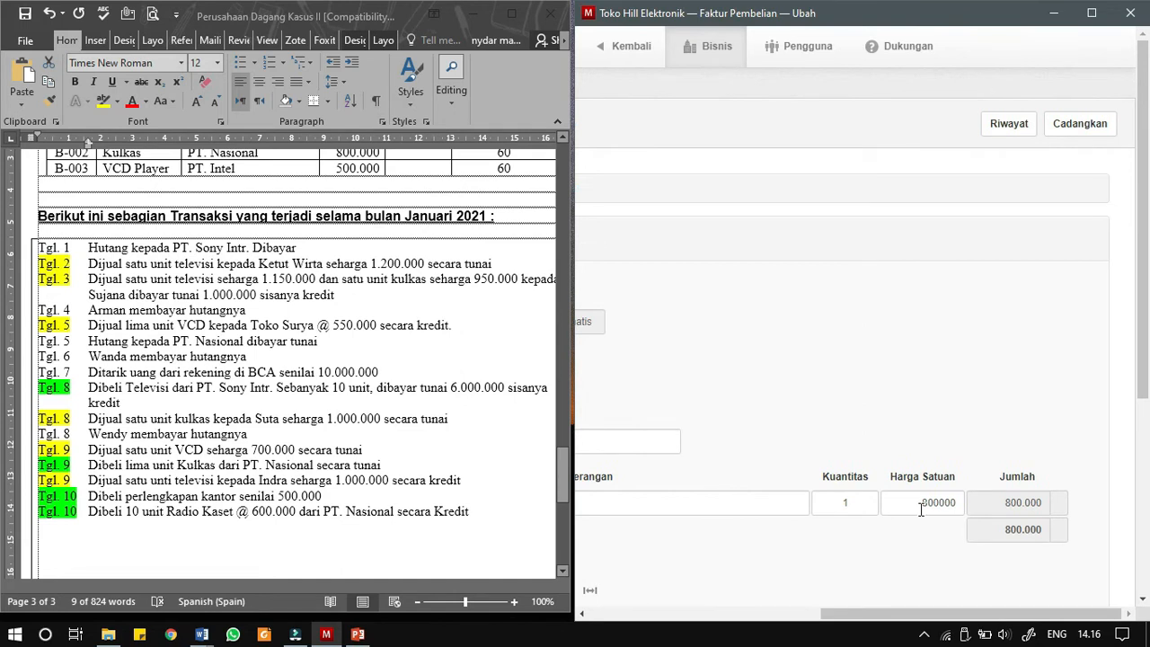
pyautogui.doubleClick(849, 504)
pyautogui.write('5')
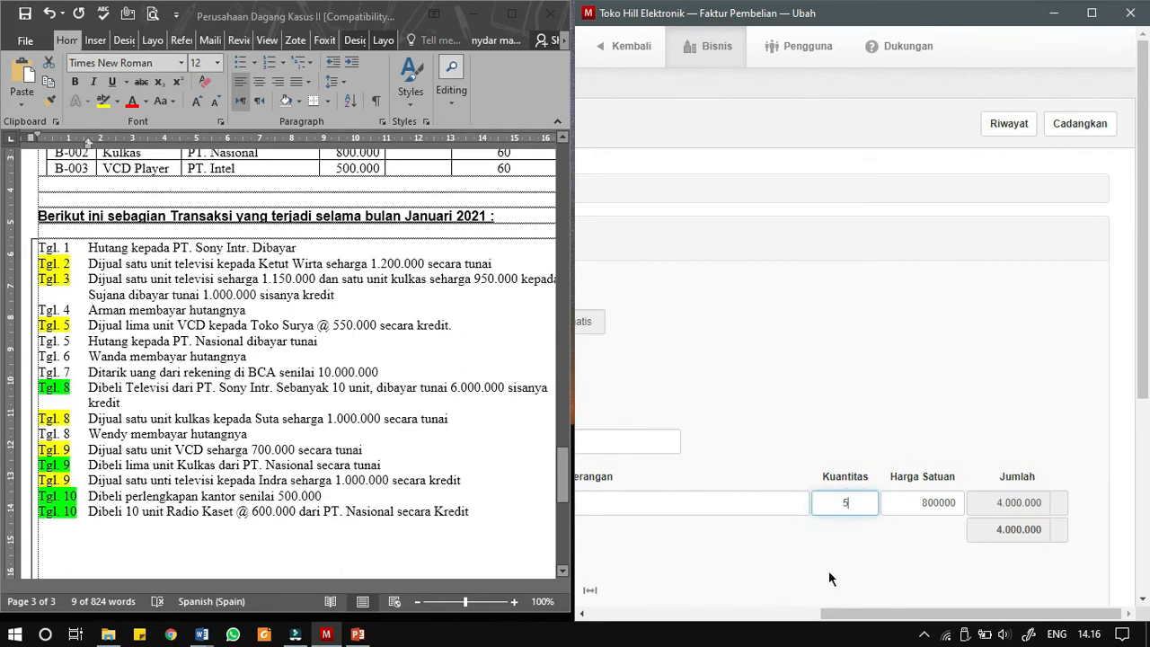
pyautogui.moveTo(890, 613); pyautogui.dragTo(698, 626)
pyautogui.scroll(-2, 685, 442)
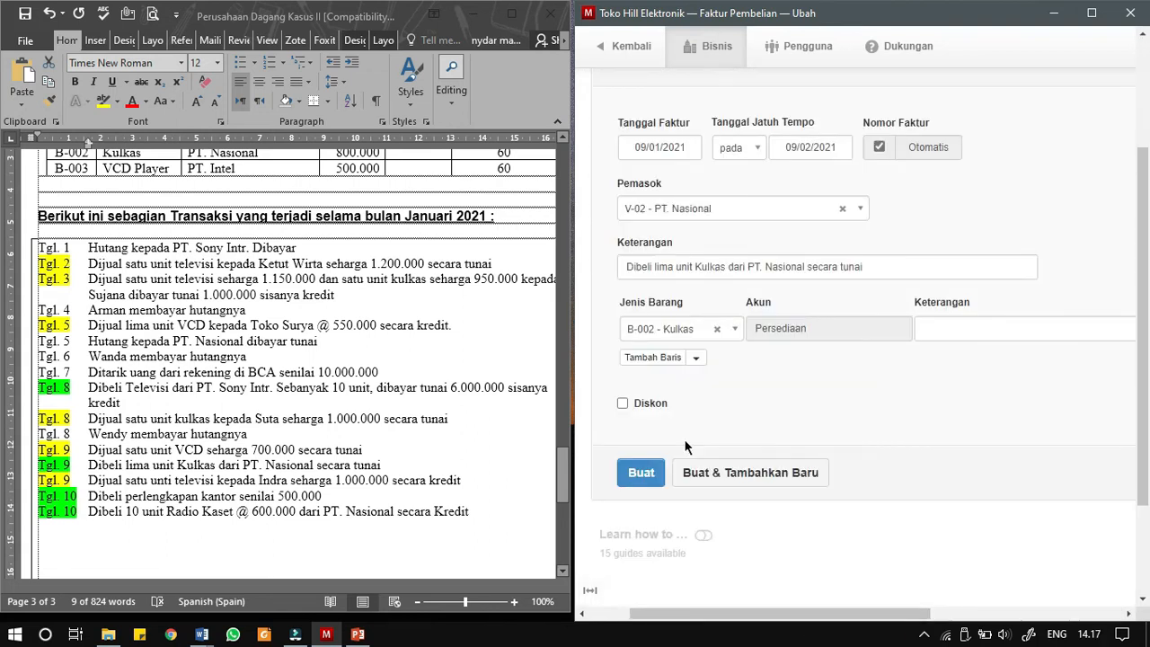
pyautogui.click(641, 472)
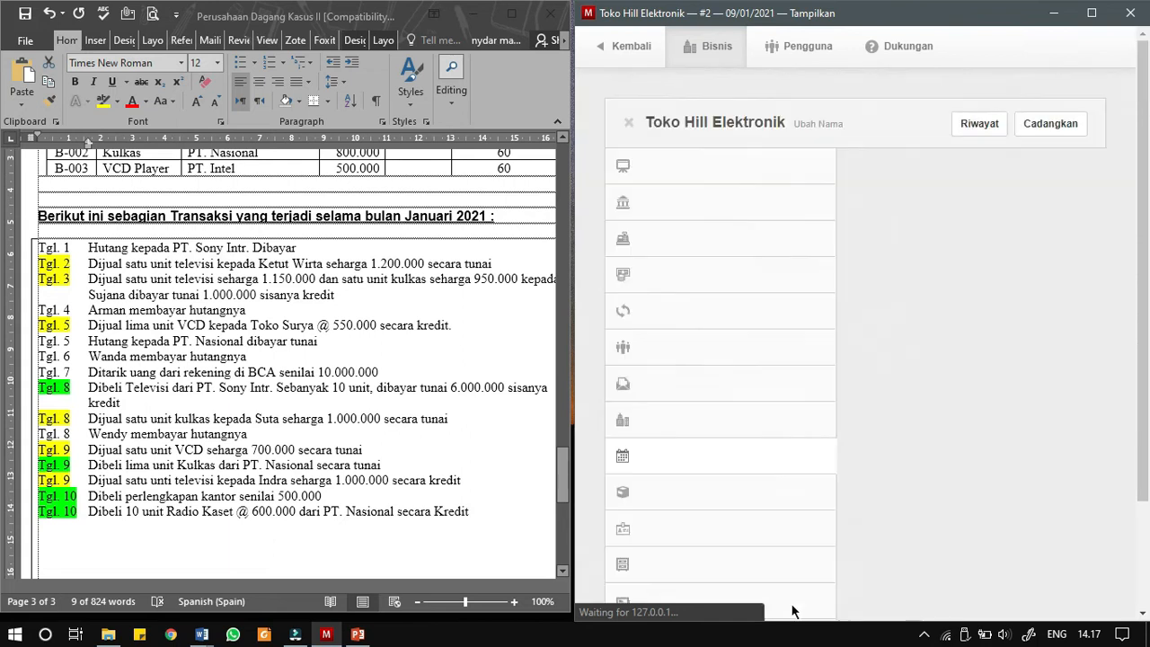
# - Start a new payment from the PT. Nasional purchase invoice, dated 09/01/2021 with automatic reference numbering
pyautogui.moveTo(787, 615); pyautogui.dragTo(860, 615)
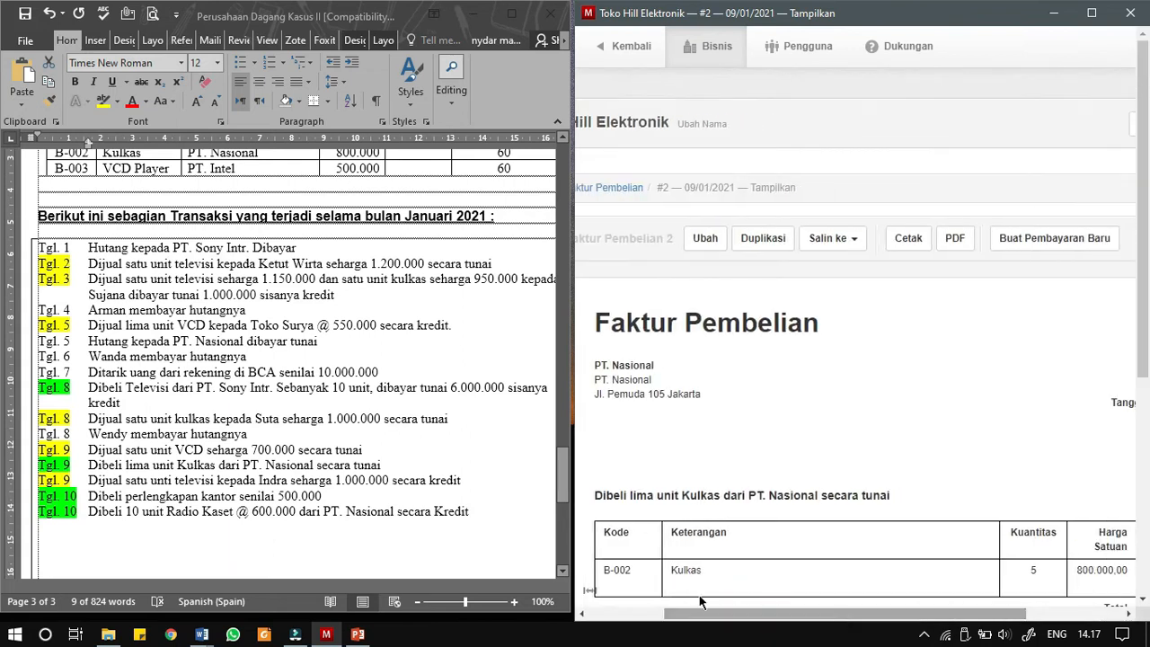
pyautogui.click(1031, 243)
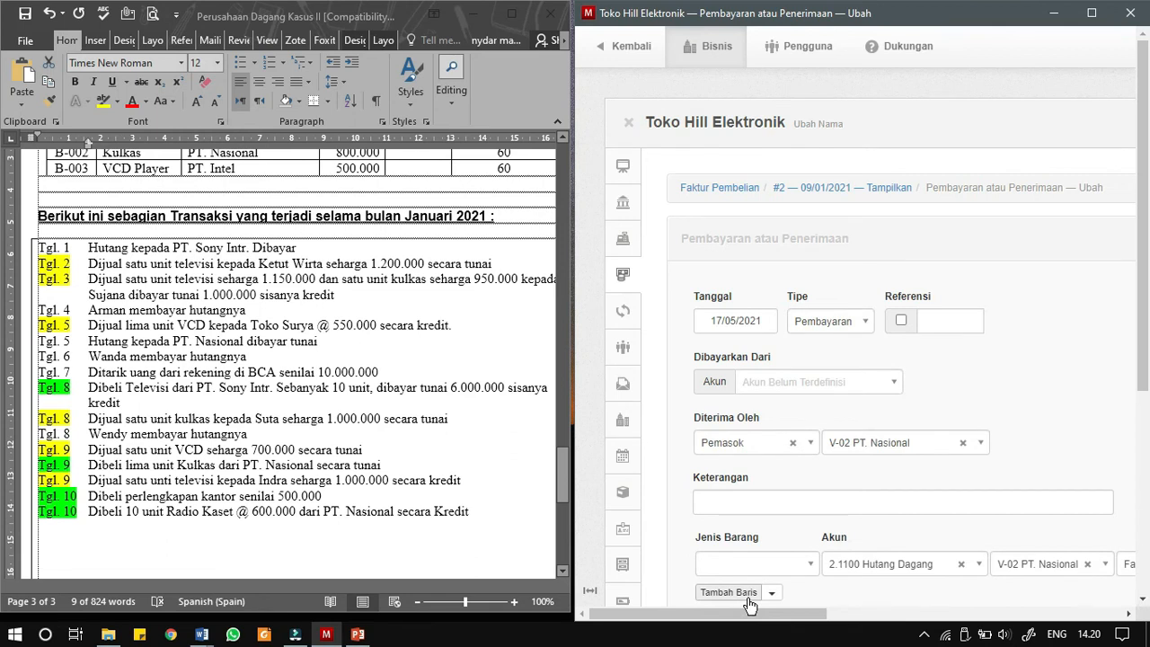
pyautogui.click(727, 320)
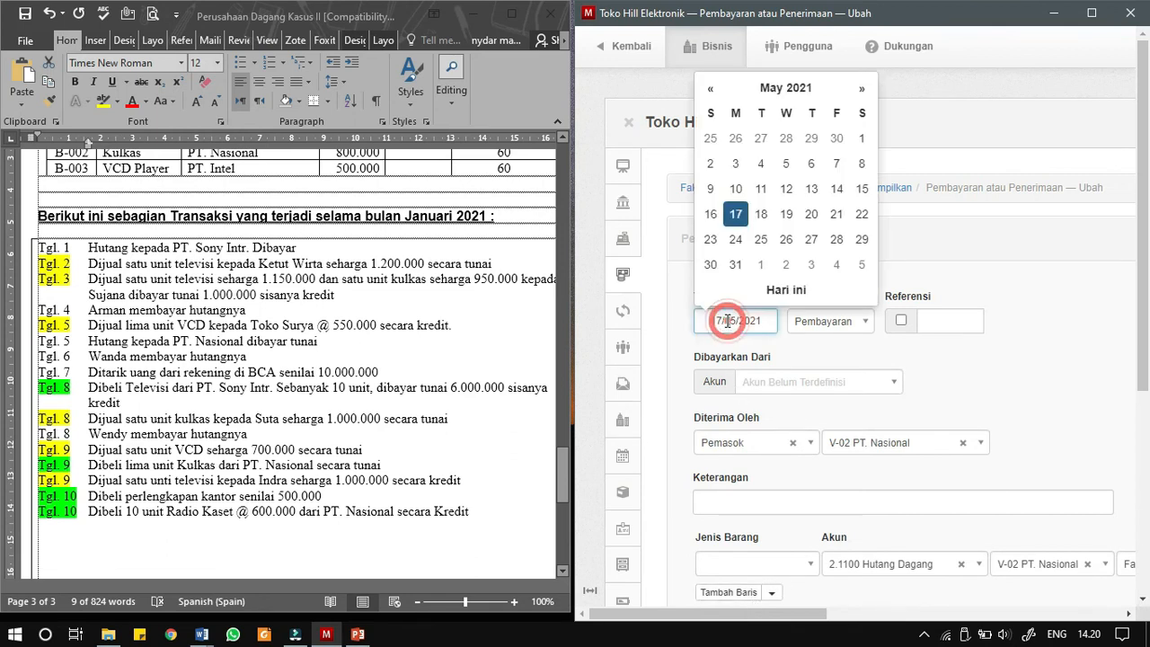
pyautogui.click(794, 87)
pyautogui.click(728, 148)
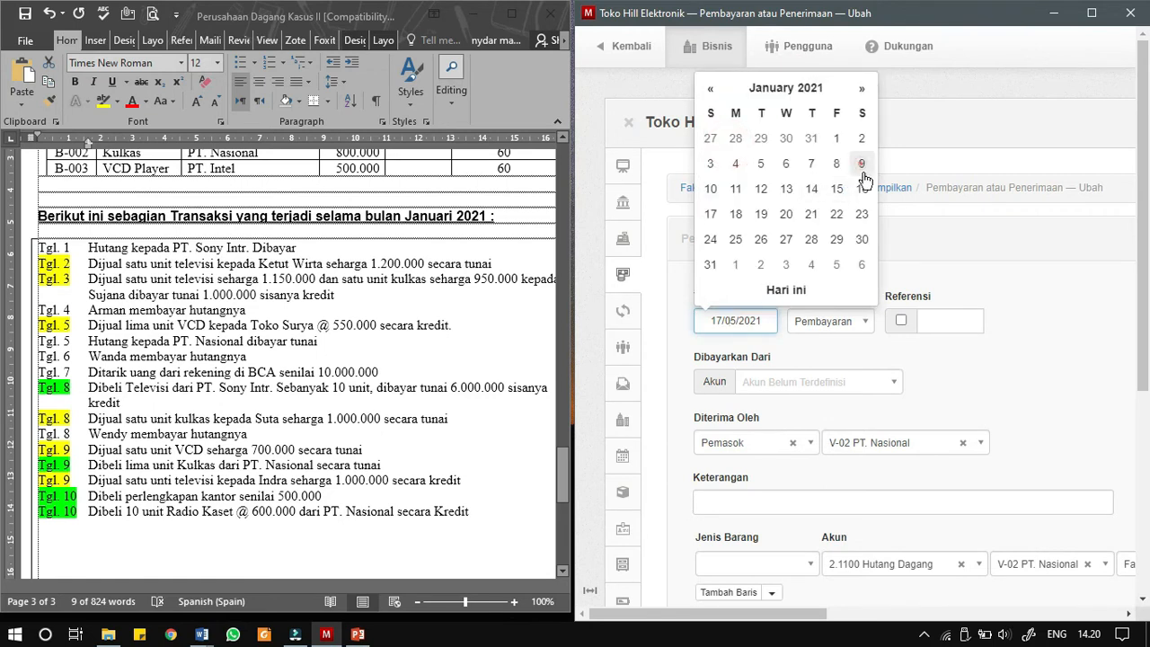
pyautogui.click(862, 164)
pyautogui.click(900, 320)
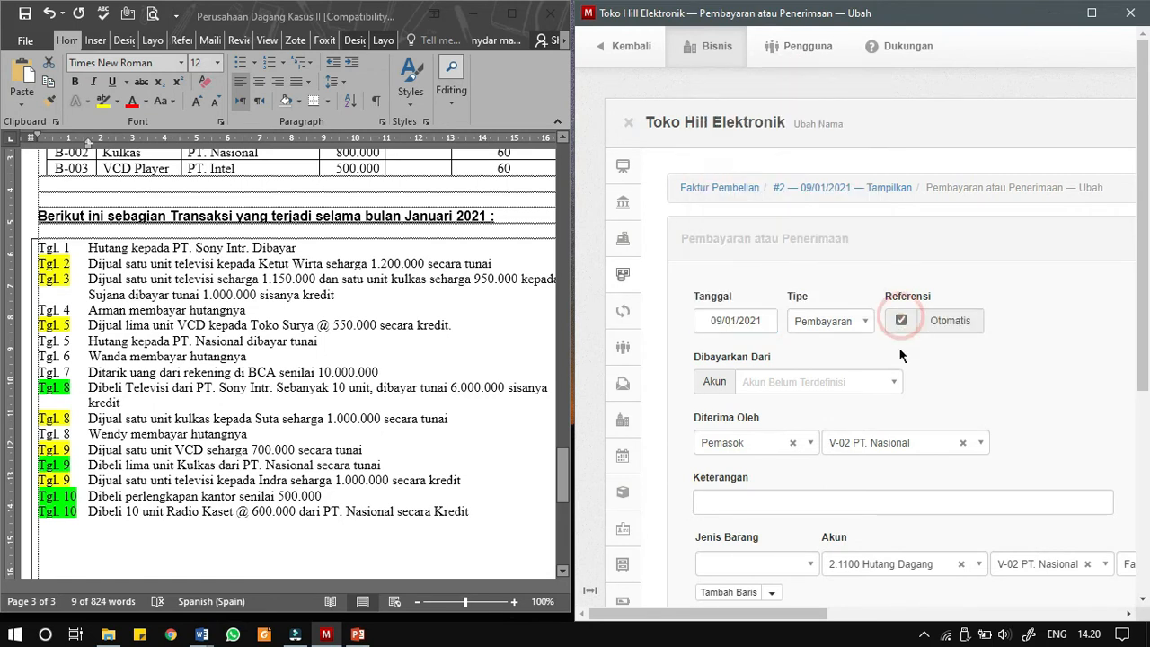
# - Pay from Kas Besar with a unit price of 4000000 on the Hutang Dagang line and create the payment
pyautogui.click(827, 384)
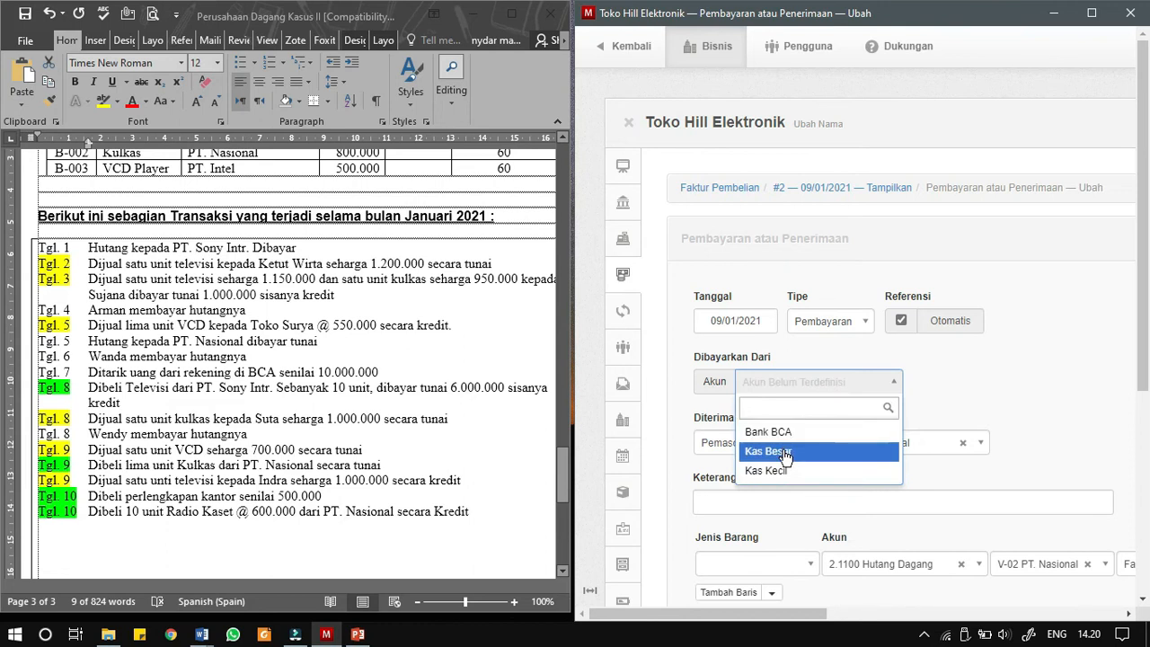
pyautogui.click(784, 453)
pyautogui.scroll(-1, 783, 523)
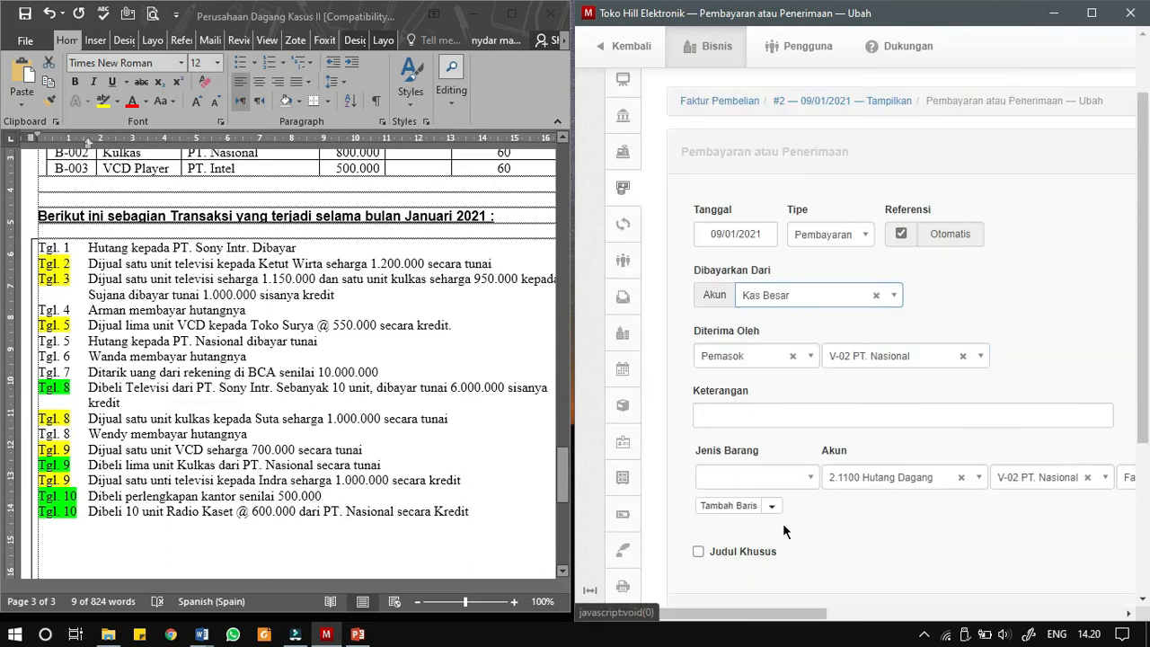
pyautogui.moveTo(777, 626); pyautogui.dragTo(1133, 631)
pyautogui.click(988, 477)
pyautogui.write('40')
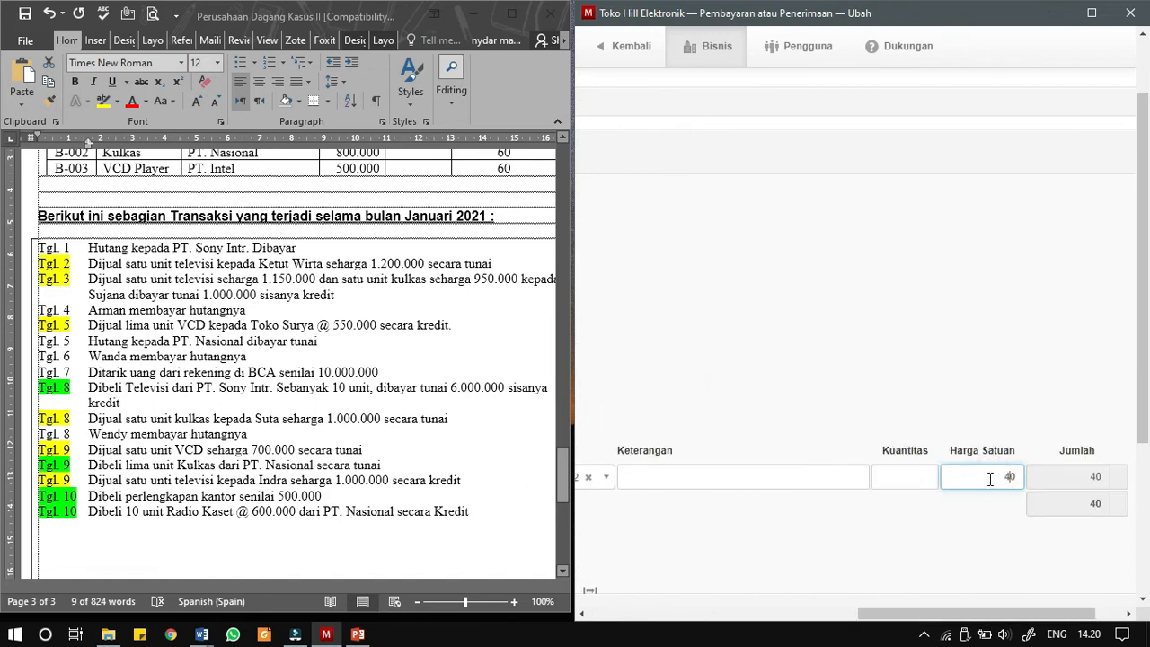
pyautogui.write('00000')
pyautogui.moveTo(874, 611); pyautogui.dragTo(634, 631)
pyautogui.scroll(-2, 659, 448)
pyautogui.click(653, 447)
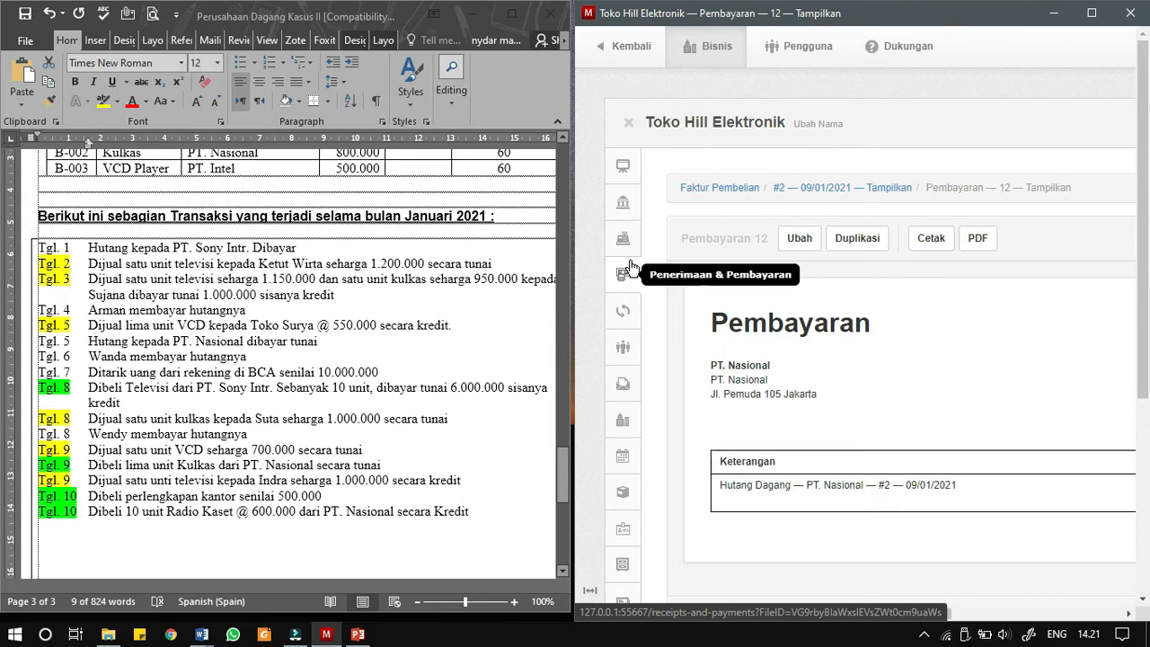
# - Review the supplier balances, and duplicate the customer record of the Tgl. 8 refrigerator buyer as a new customer
pyautogui.click(620, 418)
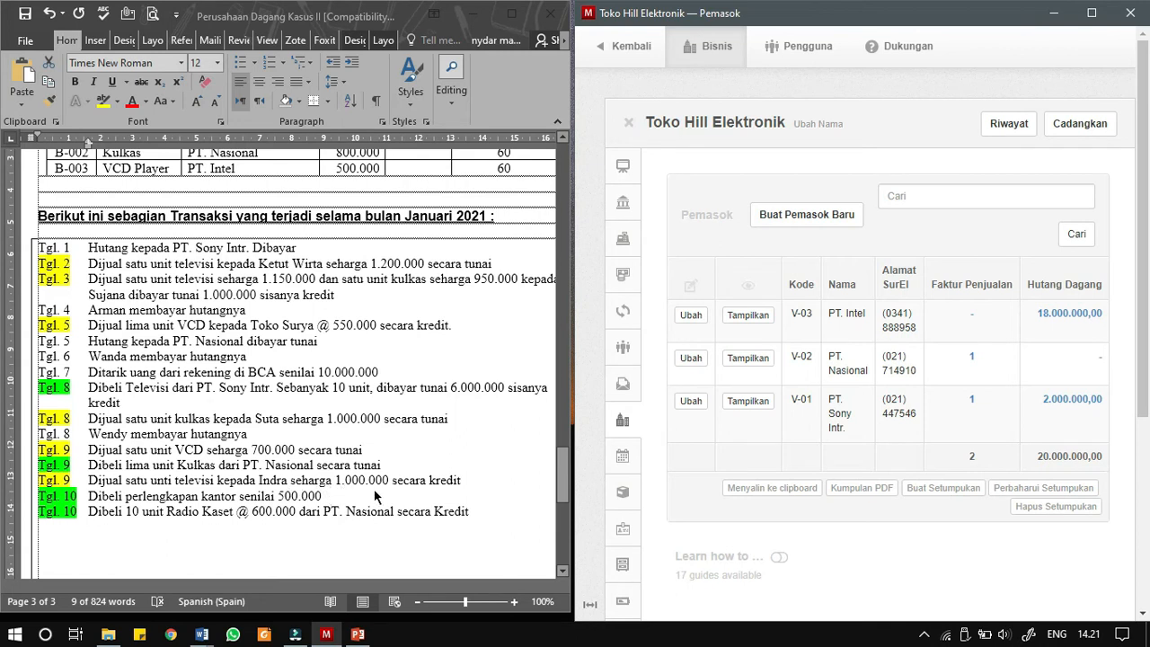
pyautogui.click(623, 351)
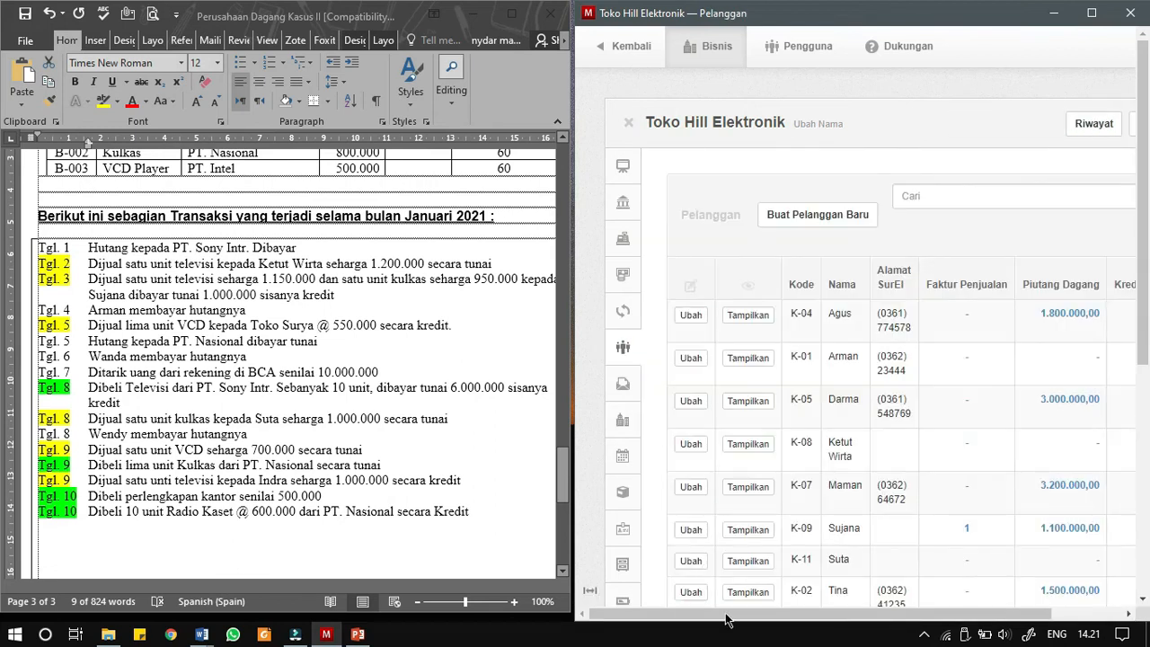
pyautogui.moveTo(733, 614); pyautogui.dragTo(797, 614)
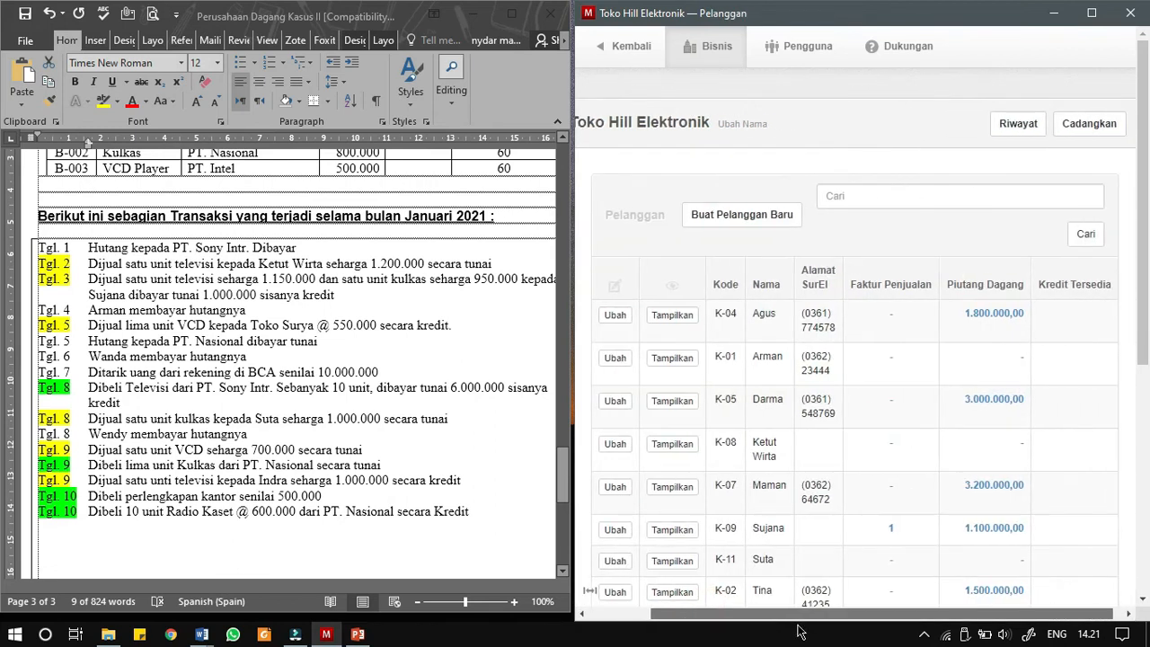
pyautogui.scroll(-3, 787, 526)
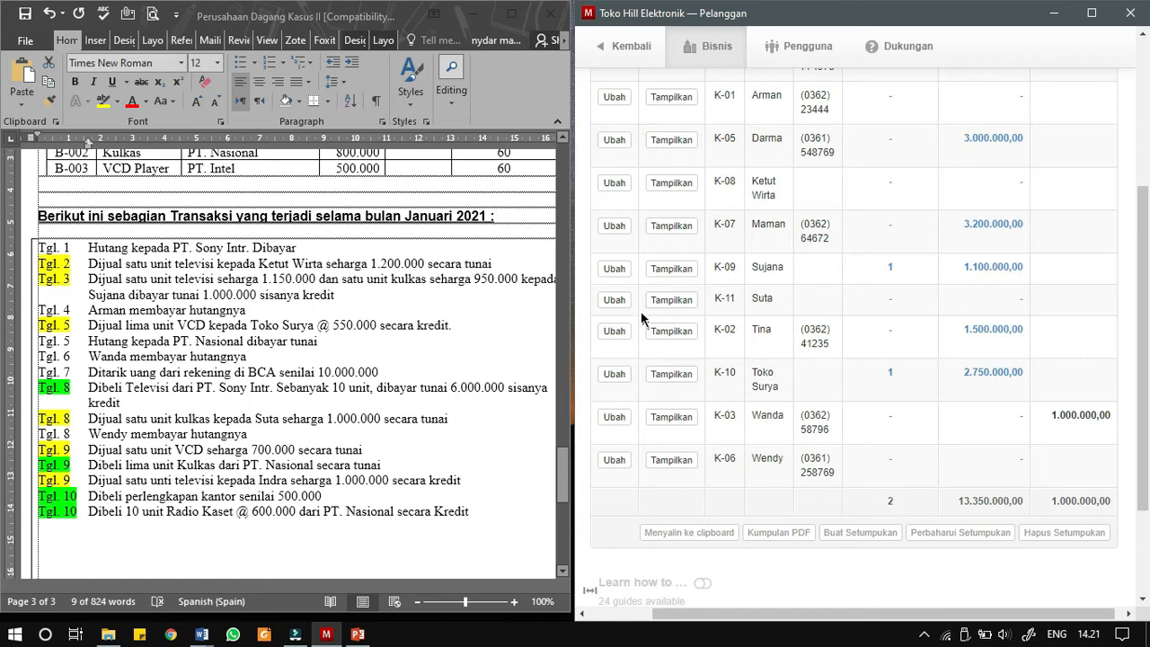
pyautogui.click(672, 300)
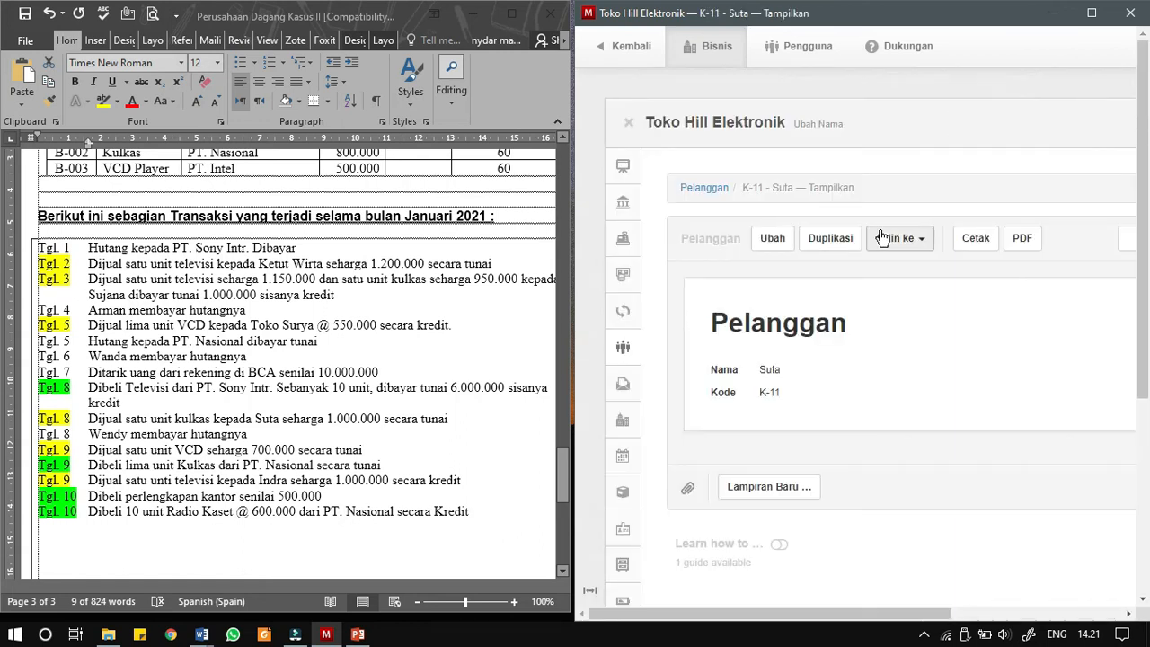
pyautogui.click(848, 239)
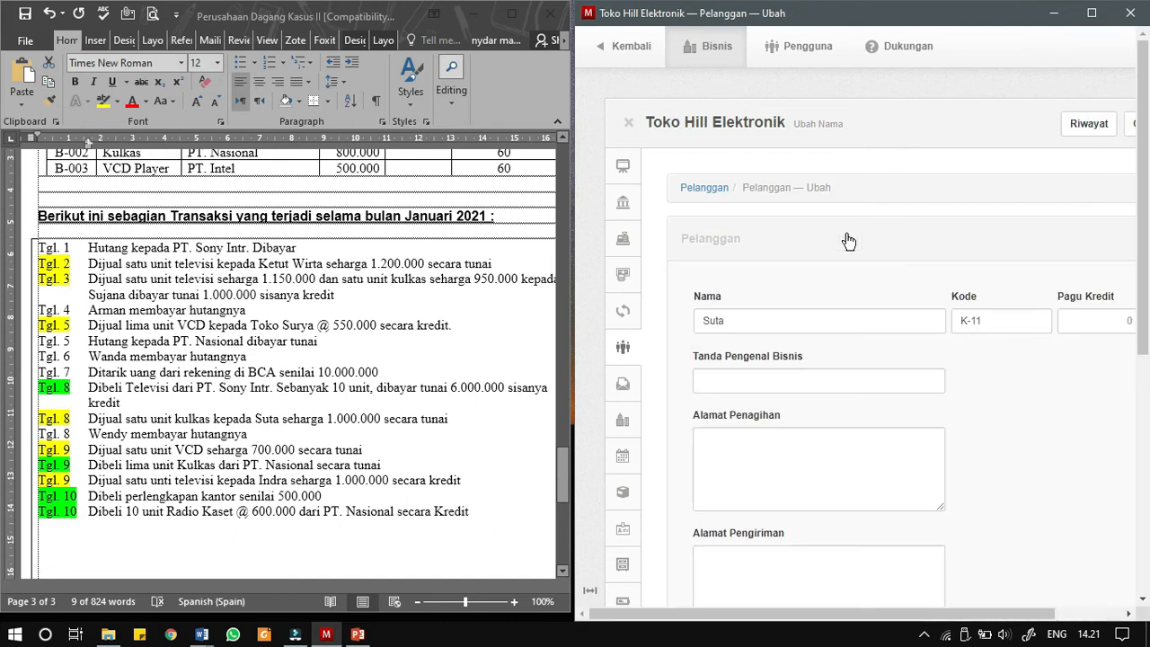
# - Enter the next customer code and the name of the Tgl. 9 television buyer, and create the customer
pyautogui.moveTo(729, 614); pyautogui.dragTo(798, 613)
pyautogui.click(919, 320)
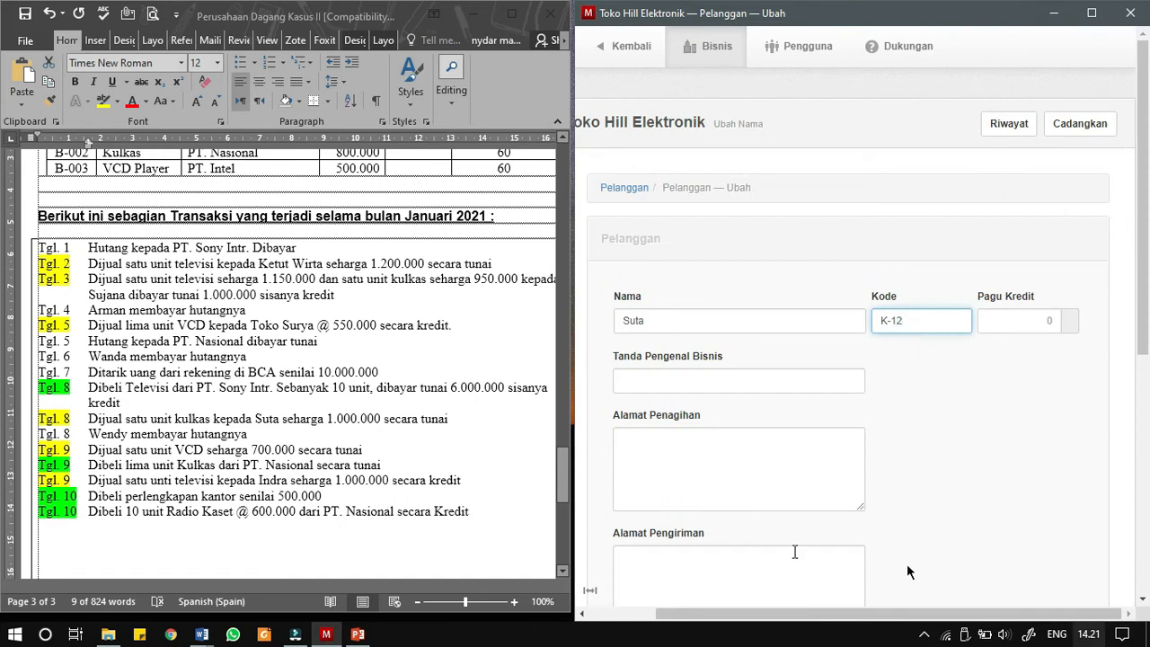
pyautogui.moveTo(653, 325); pyautogui.dragTo(607, 330)
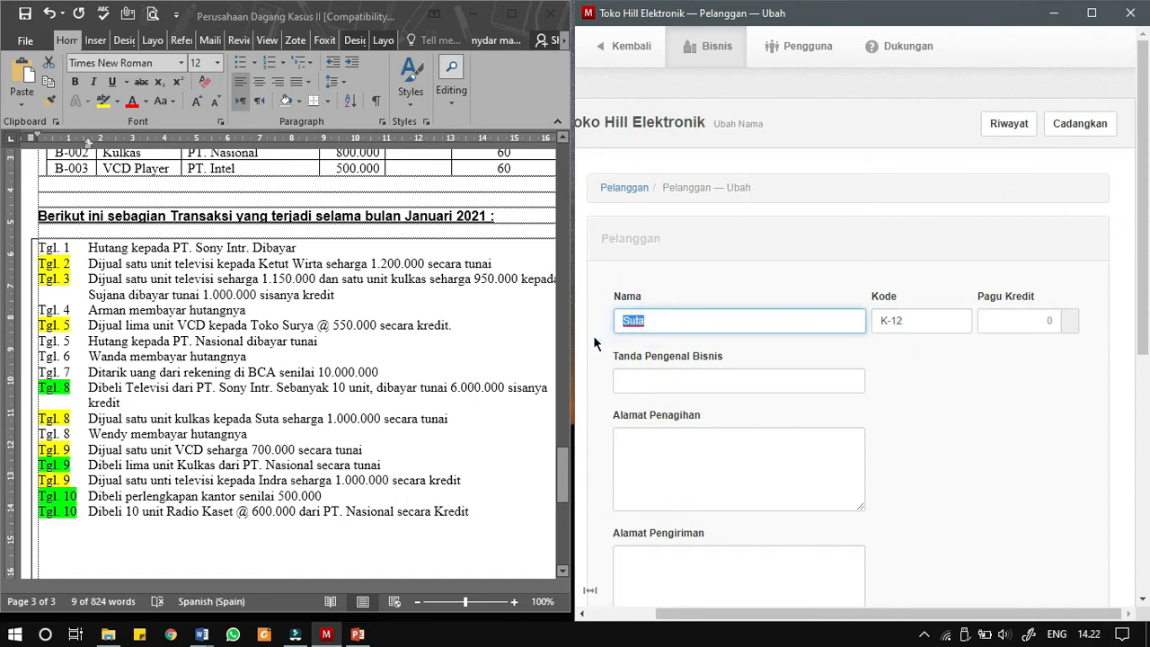
pyautogui.write('Indra')
pyautogui.scroll(-3, 645, 460)
pyautogui.click(643, 551)
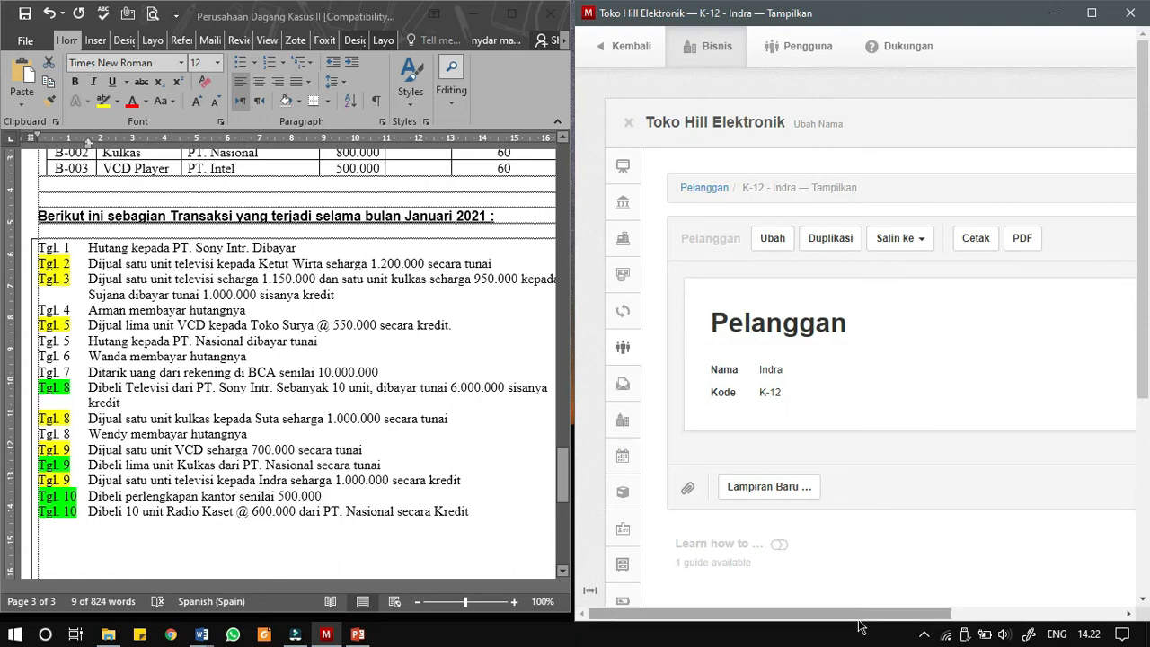
# - Start a new sales invoice in Faktur Penjualan for the Tgl. 9 television sale and date it 09/01/2021
pyautogui.click(631, 389)
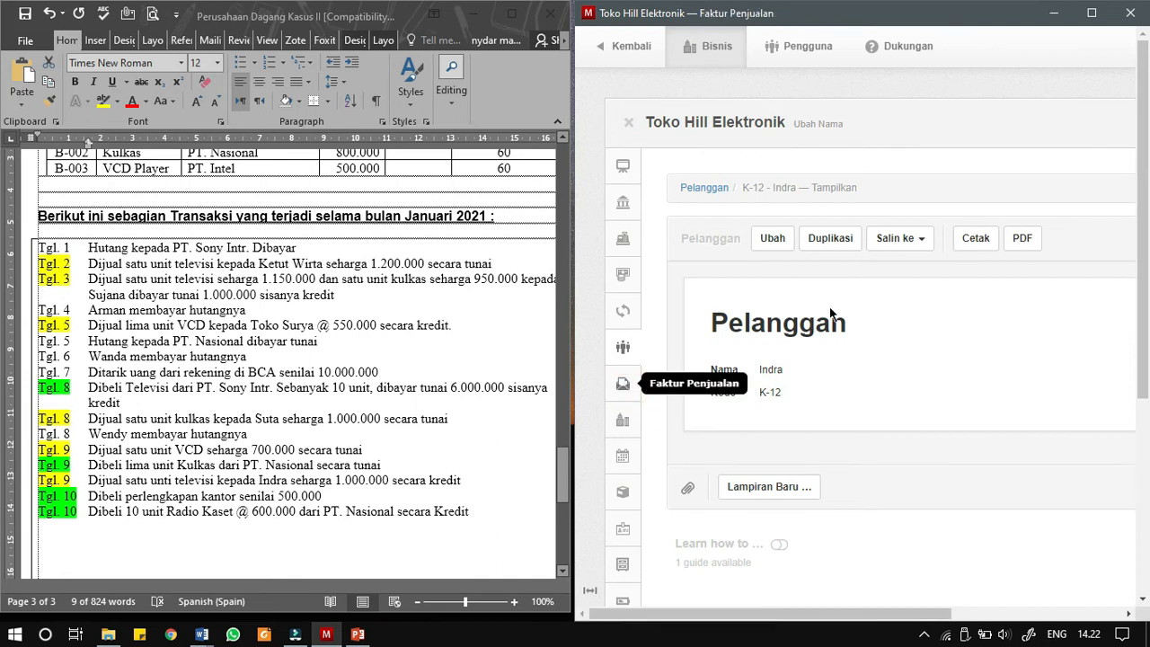
pyautogui.click(870, 216)
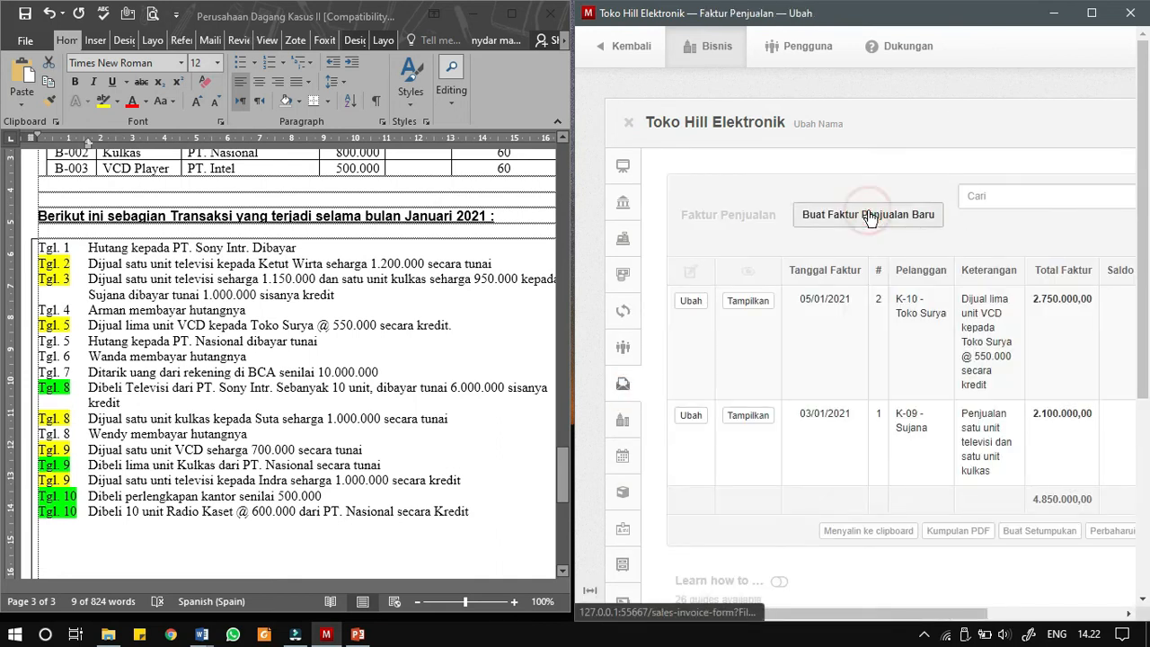
pyautogui.moveTo(771, 614); pyautogui.dragTo(799, 616)
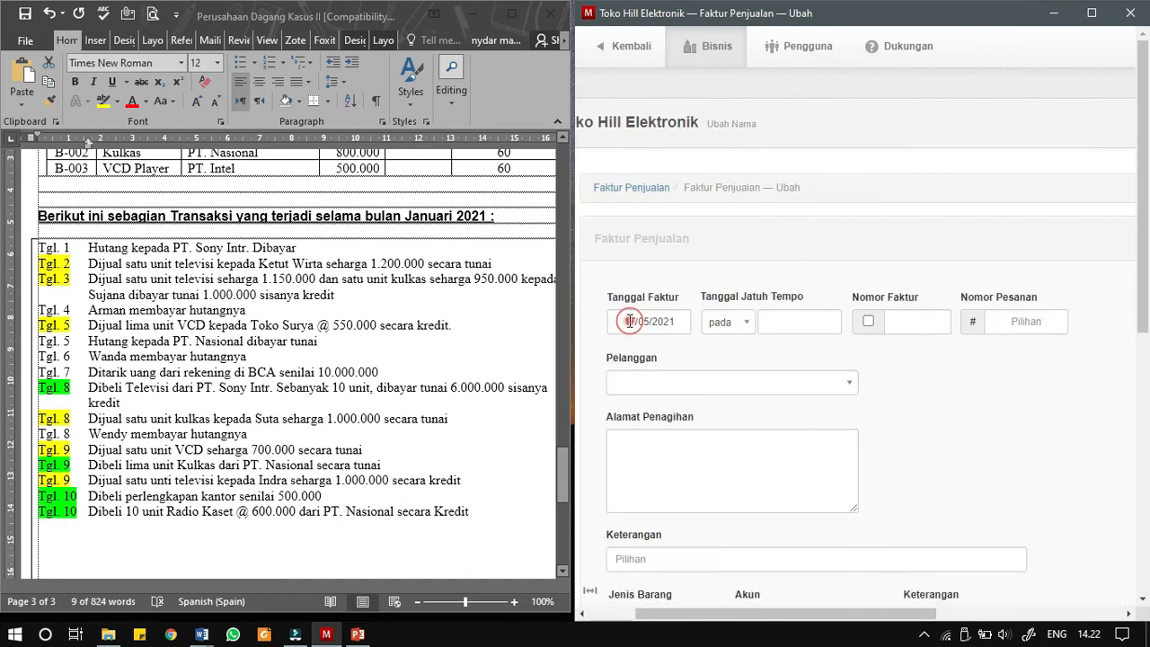
pyautogui.click(626, 321)
pyautogui.click(682, 90)
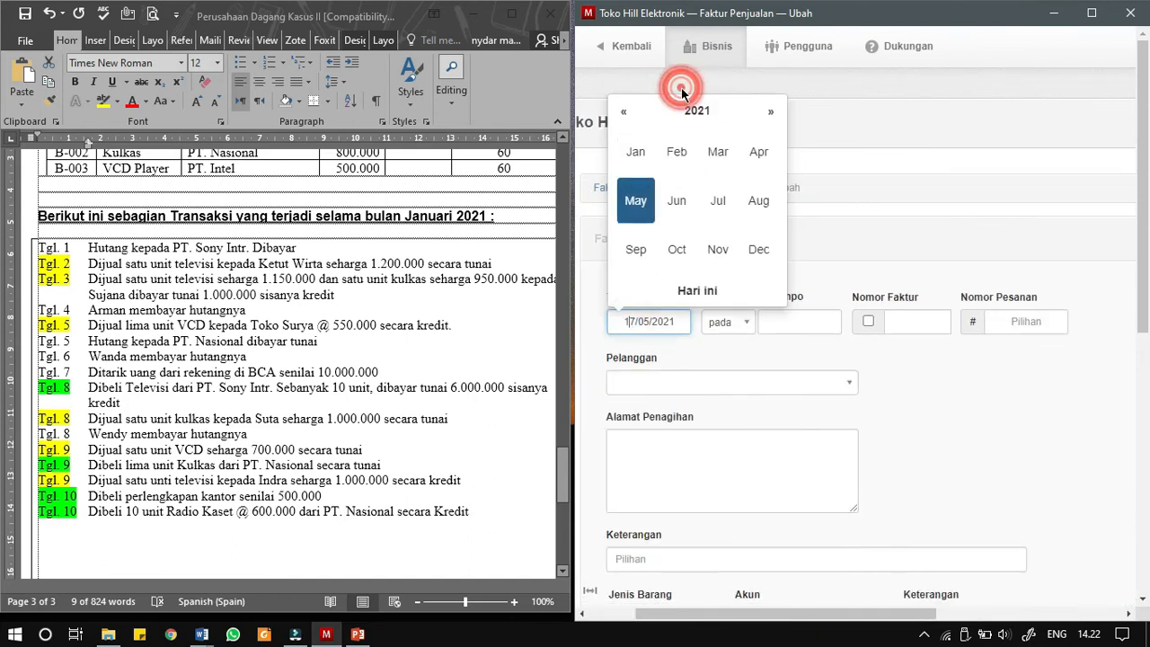
pyautogui.click(634, 159)
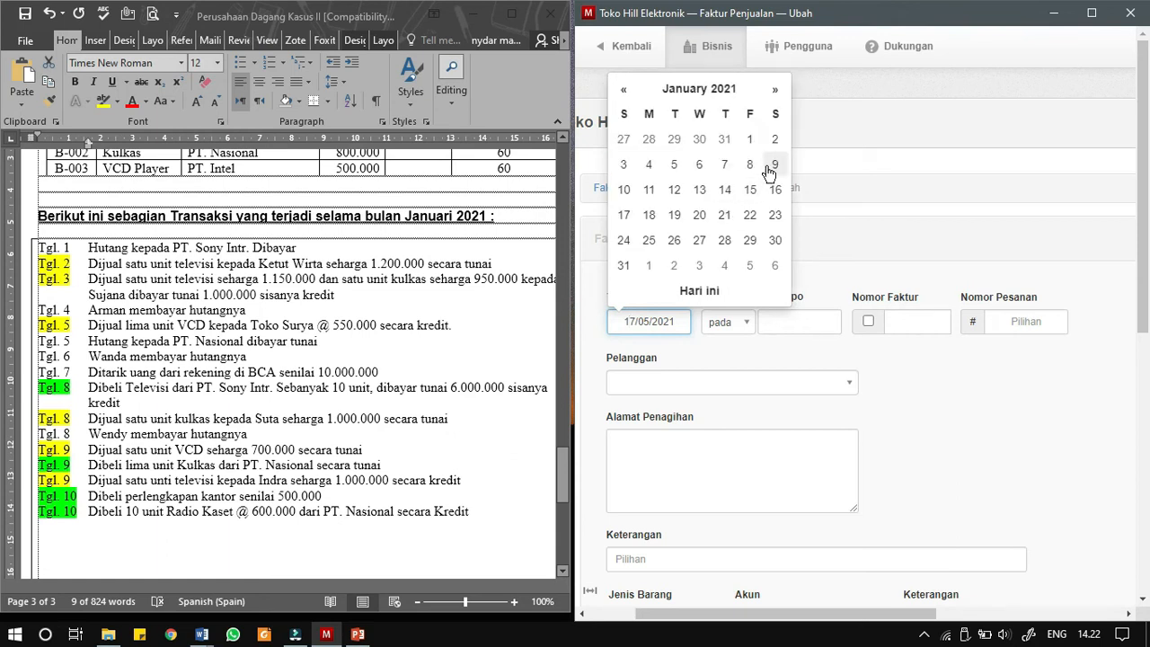
pyautogui.click(774, 165)
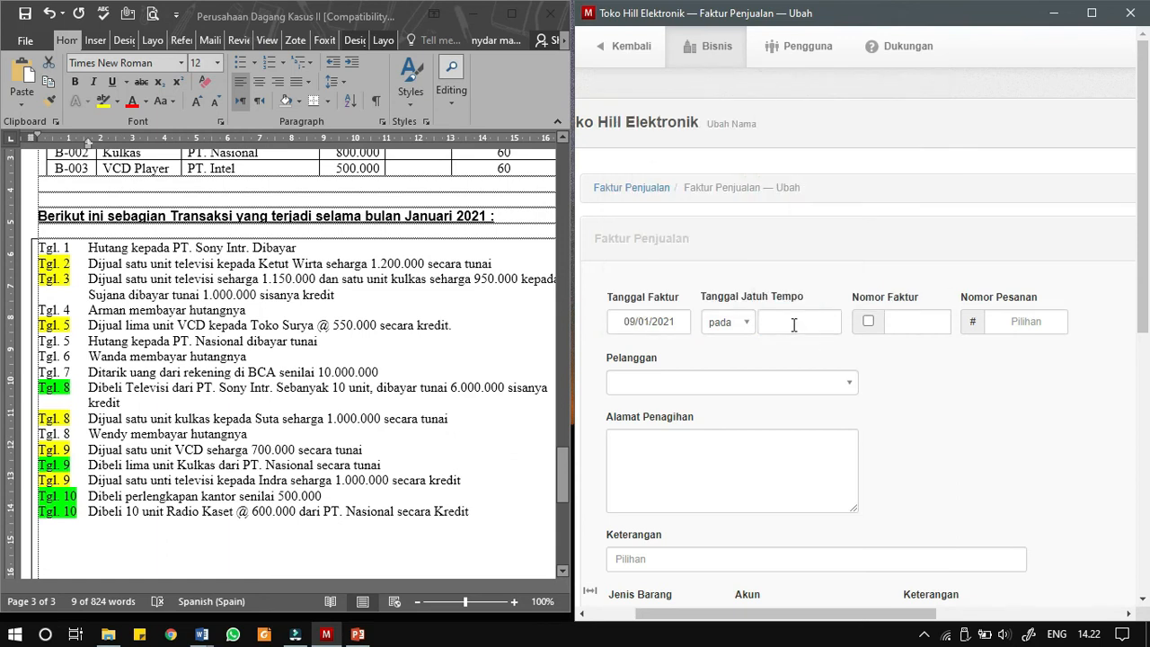
# - Set the sales invoice's due date to 09/02/2021
pyautogui.click(801, 319)
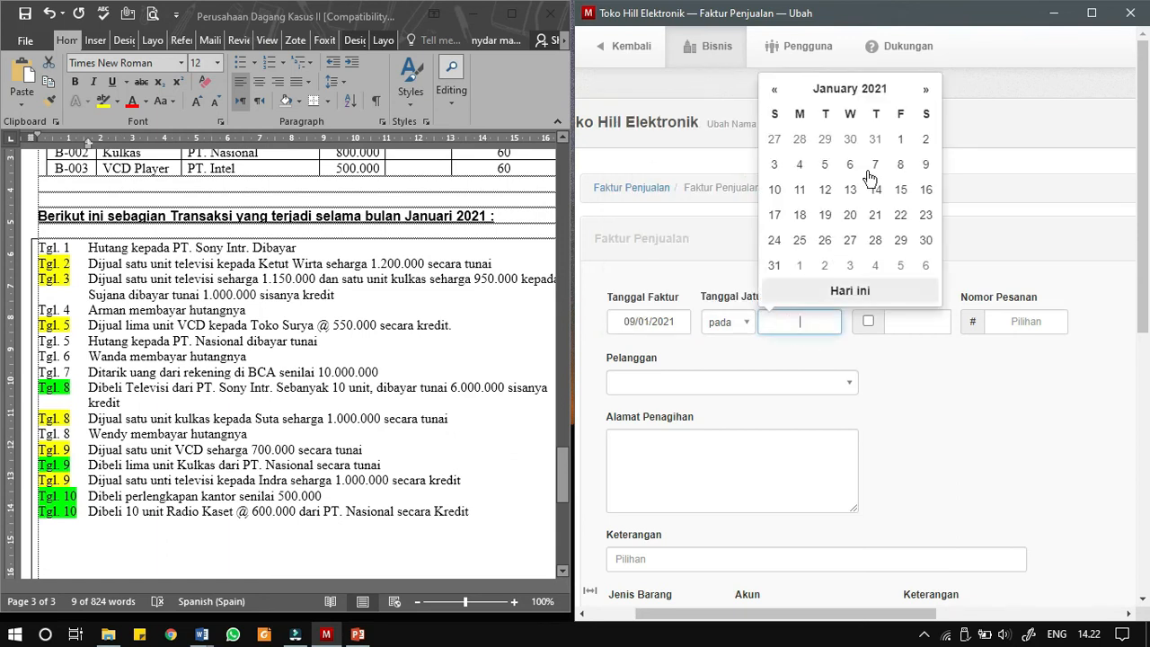
pyautogui.click(925, 89)
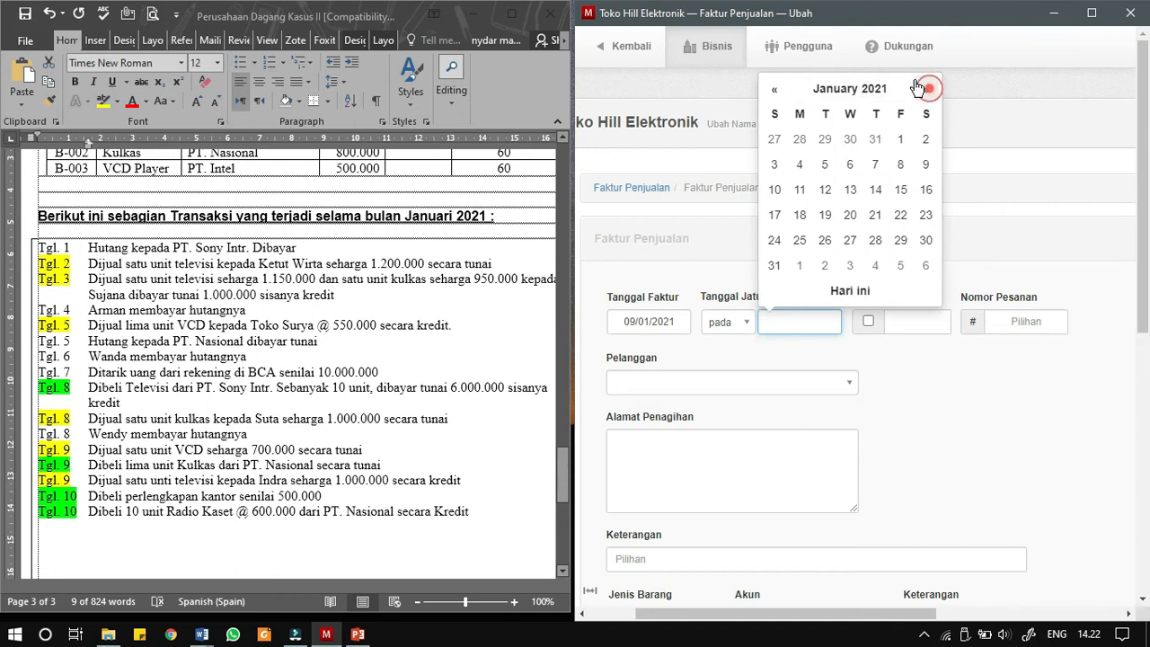
pyautogui.click(925, 89)
pyautogui.click(774, 89)
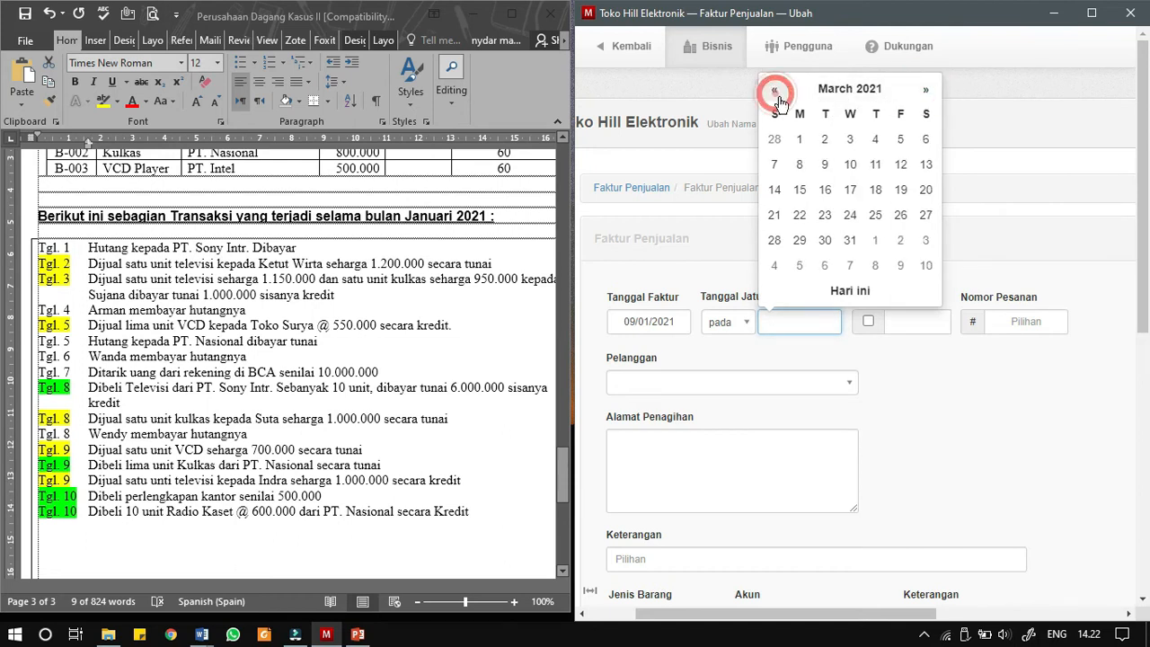
pyautogui.click(823, 166)
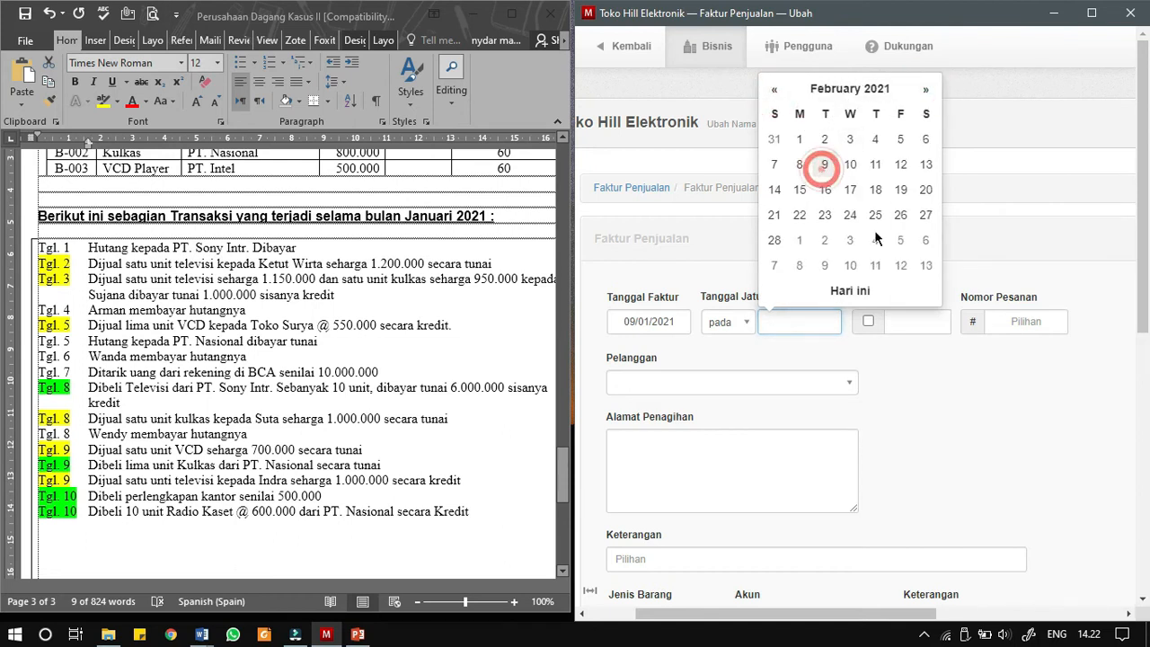
# - Turn on automatic numbering for the sales invoice and select the Tgl. 9 television buyer as Pelanggan
pyautogui.click(868, 321)
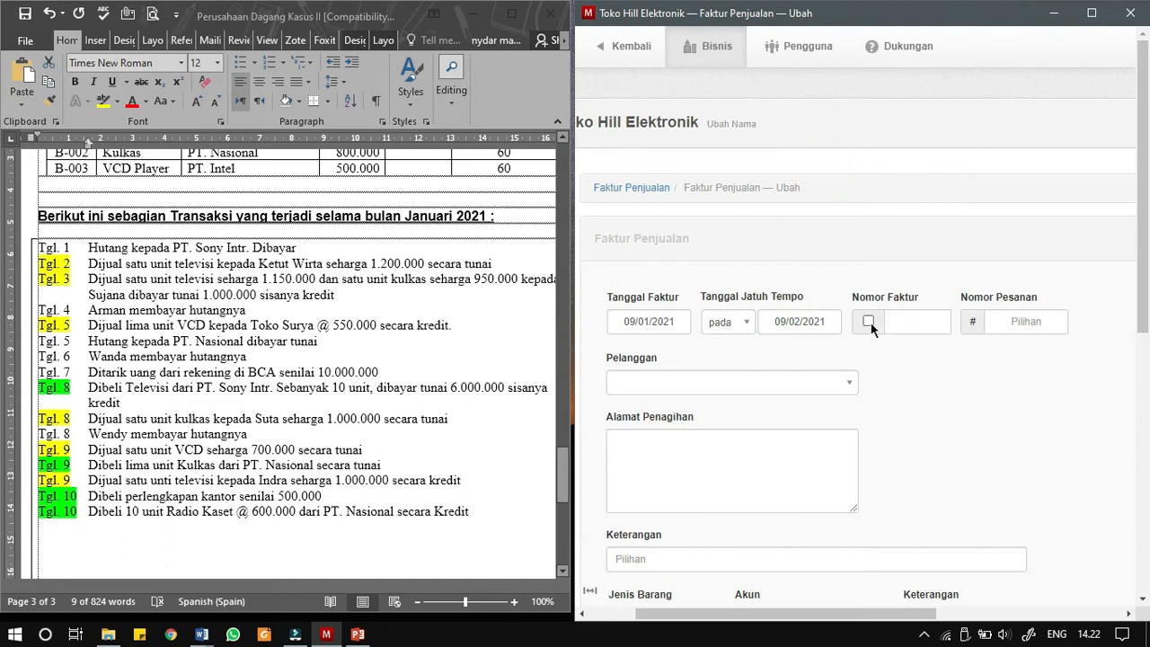
pyautogui.click(778, 385)
pyautogui.scroll(-3, 714, 476)
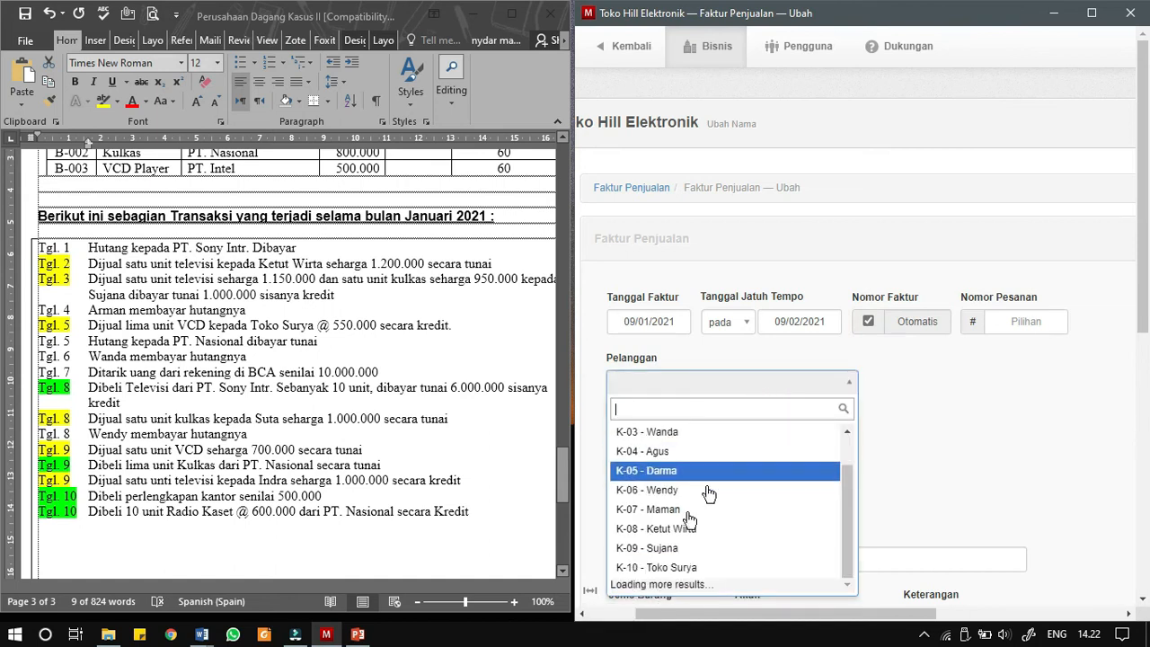
pyautogui.scroll(-1, 674, 494)
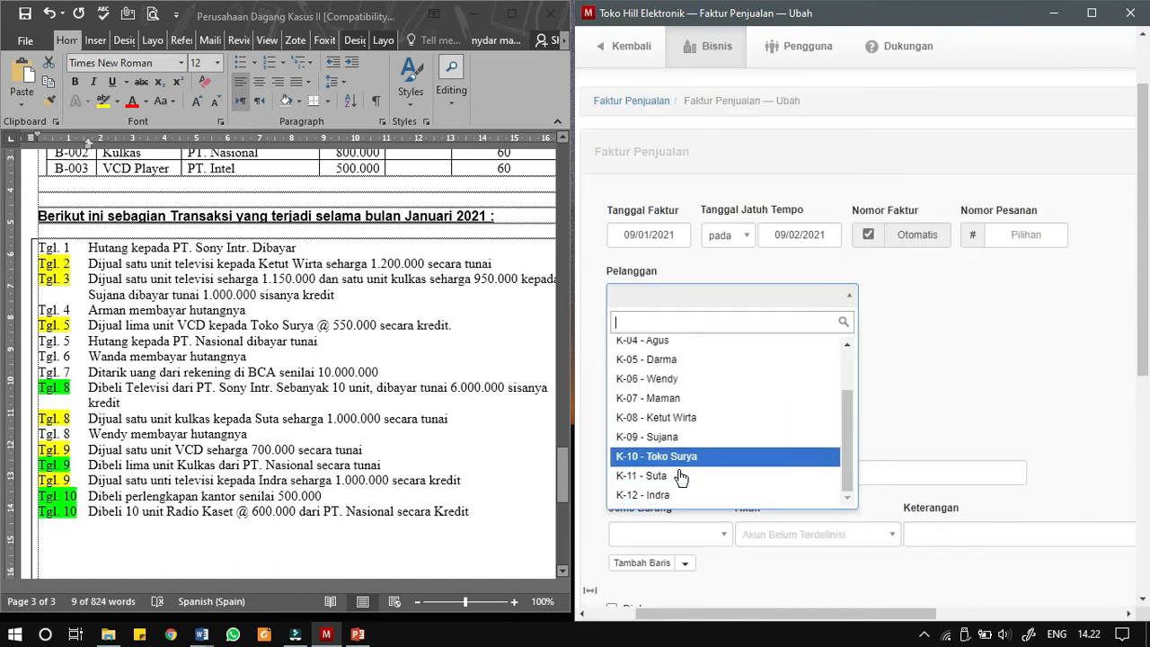
pyautogui.click(674, 496)
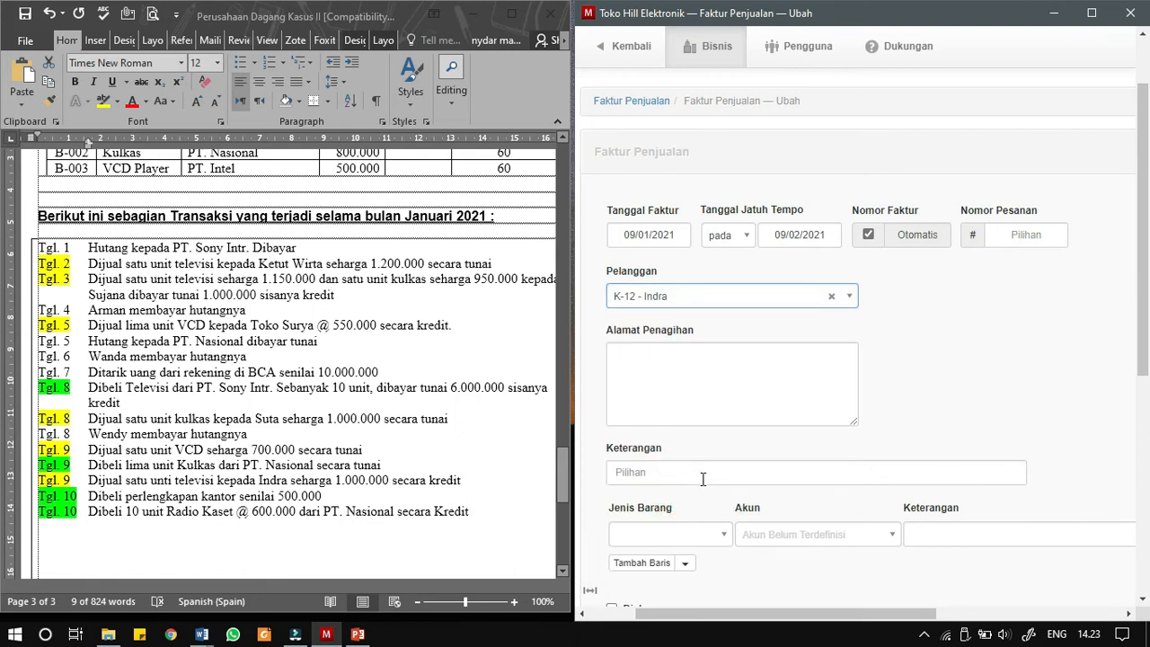
# - Copy the Tgl. 9 television credit sale sentence from the Word document into the sales invoice's Keterangan
pyautogui.click(142, 467)
pyautogui.click(90, 482)
pyautogui.moveTo(89, 481); pyautogui.dragTo(462, 481)
pyautogui.hotkey('ctrl', 'c')
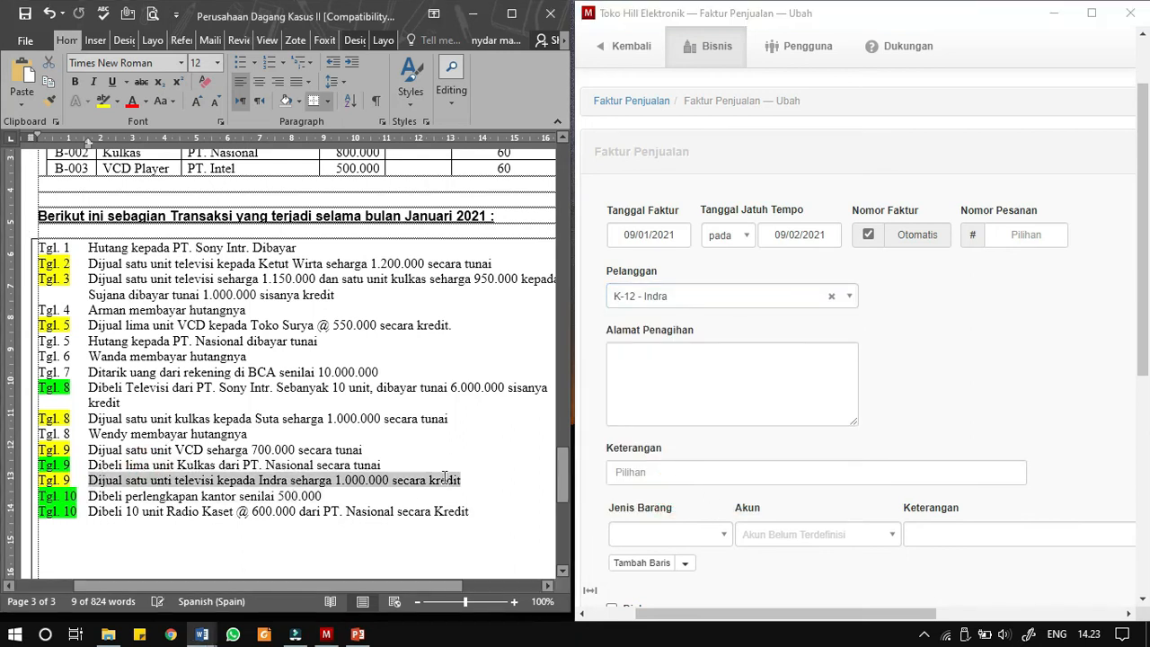
pyautogui.click(701, 475)
pyautogui.hotkey('ctrl', 'v')
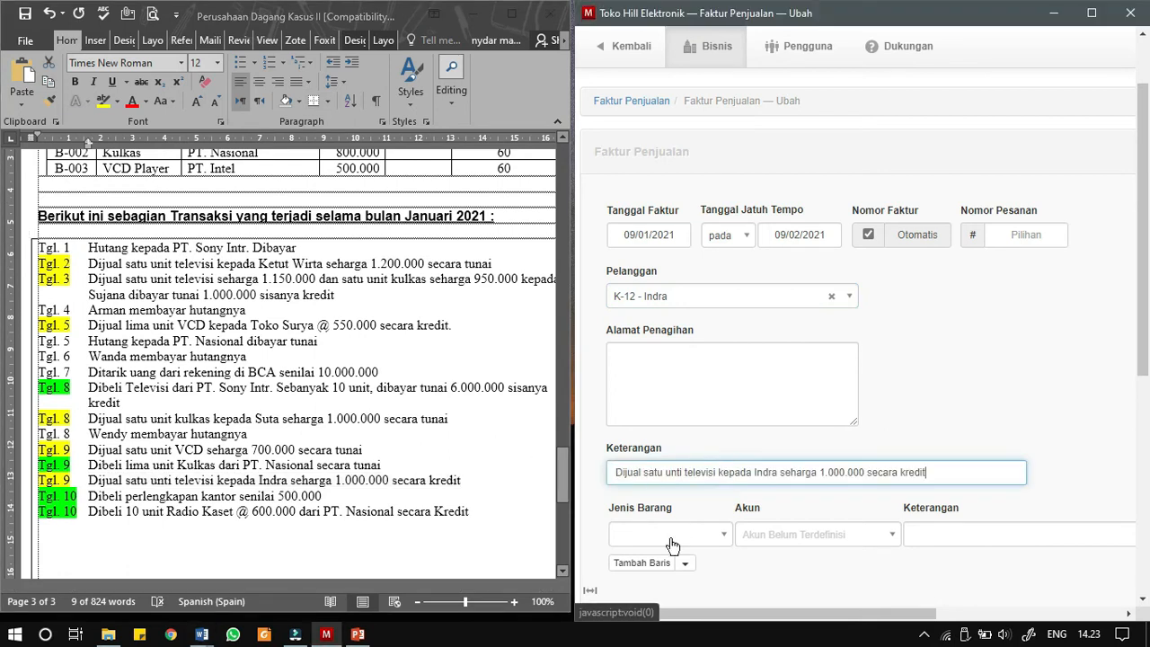
# - Enter B-001 - Televisi as the invoice item with a unit price of 1000000, and create the sales invoice
pyautogui.click(670, 537)
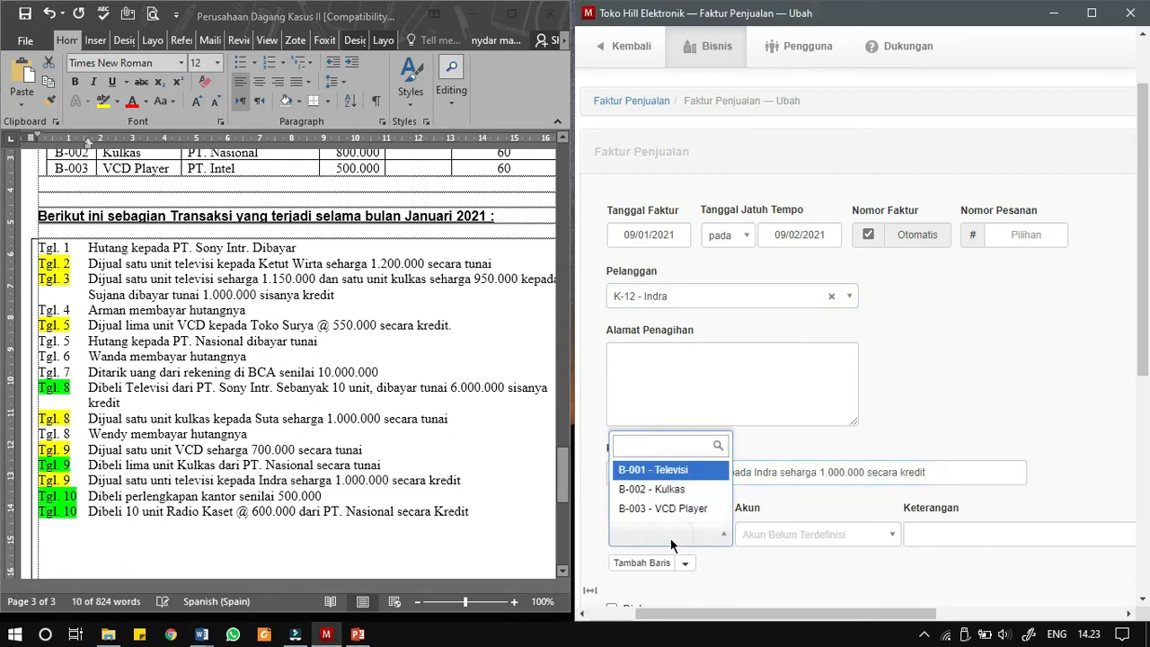
pyautogui.click(671, 469)
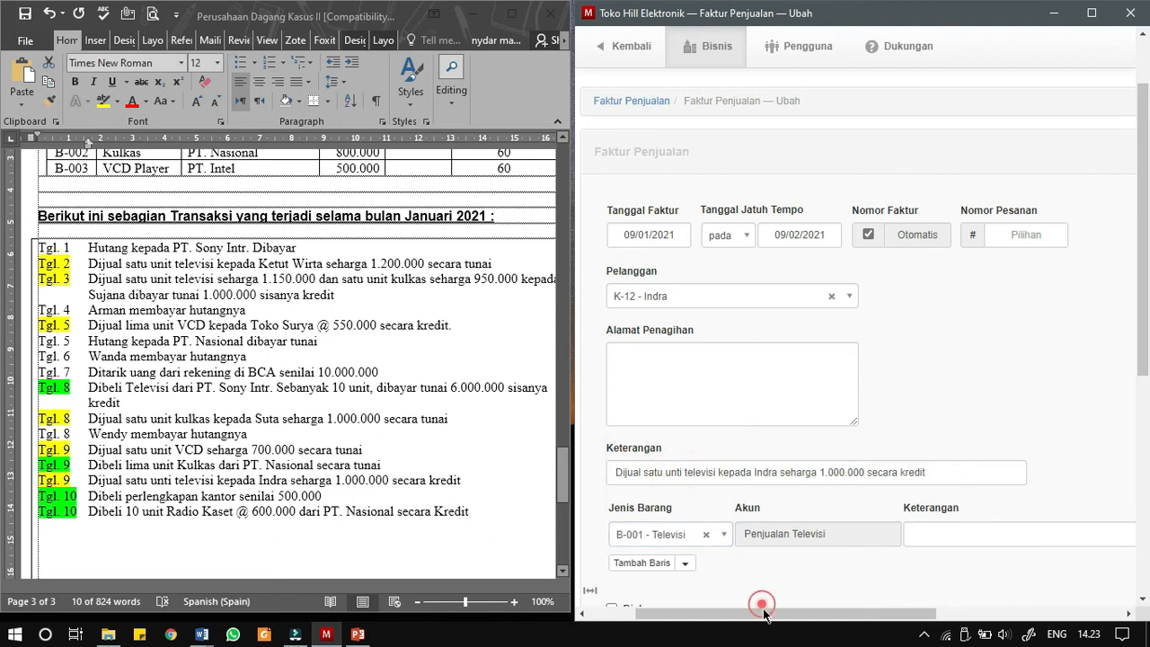
pyautogui.moveTo(764, 611); pyautogui.dragTo(760, 620)
pyautogui.click(795, 564)
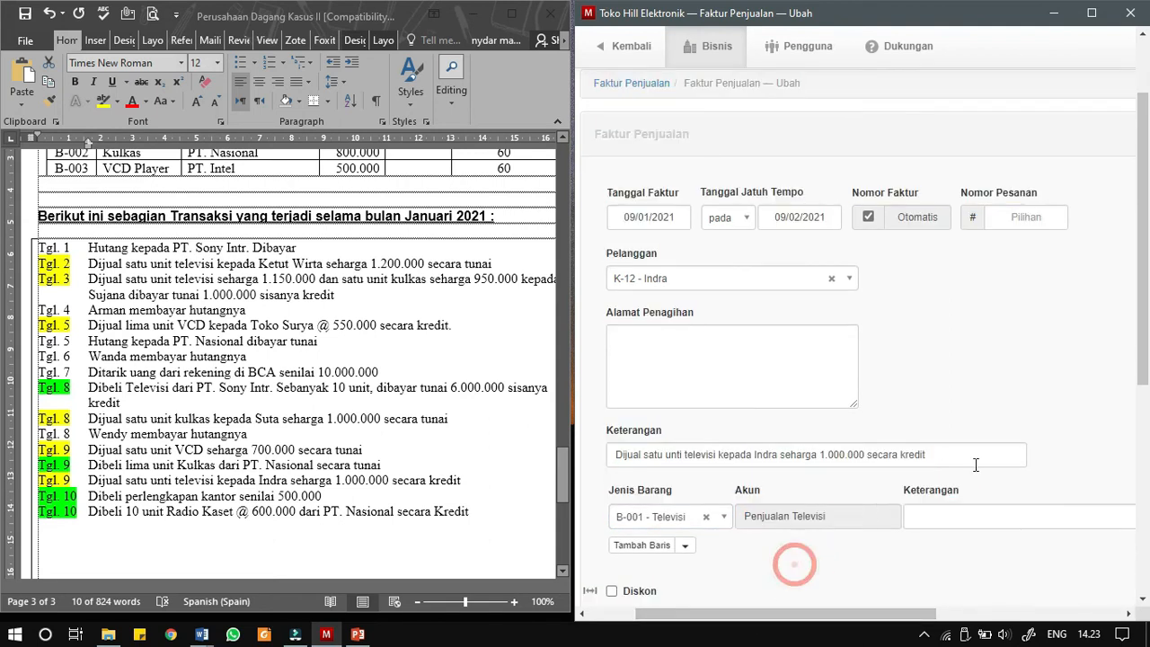
pyautogui.moveTo(778, 611); pyautogui.dragTo(991, 598)
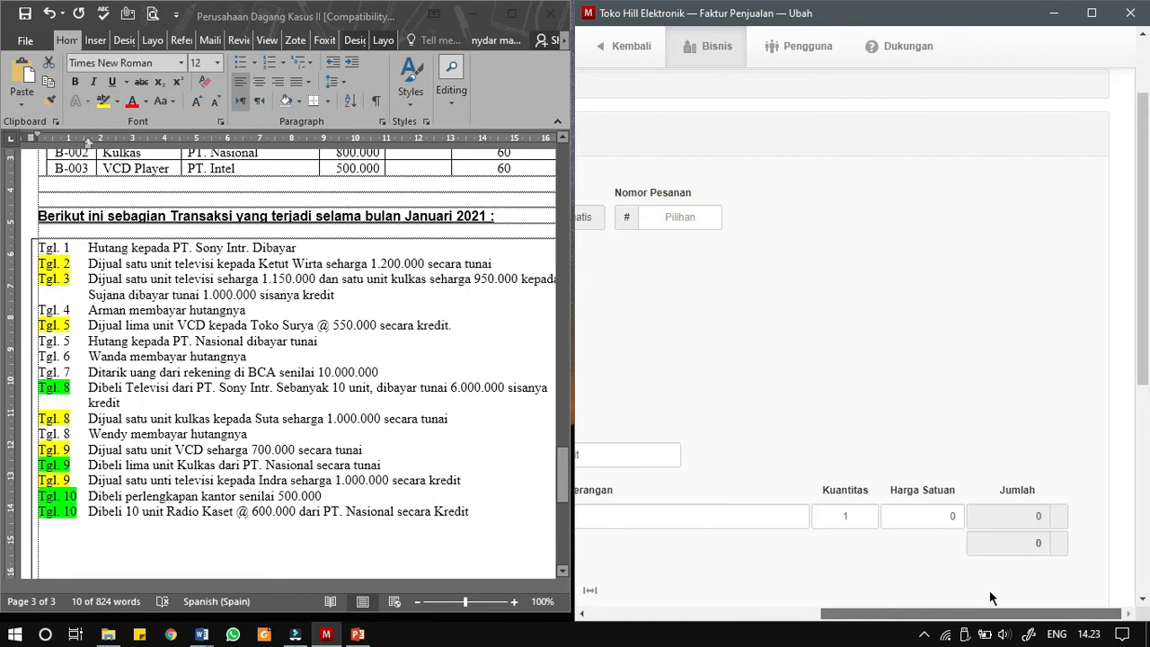
pyautogui.click(939, 517)
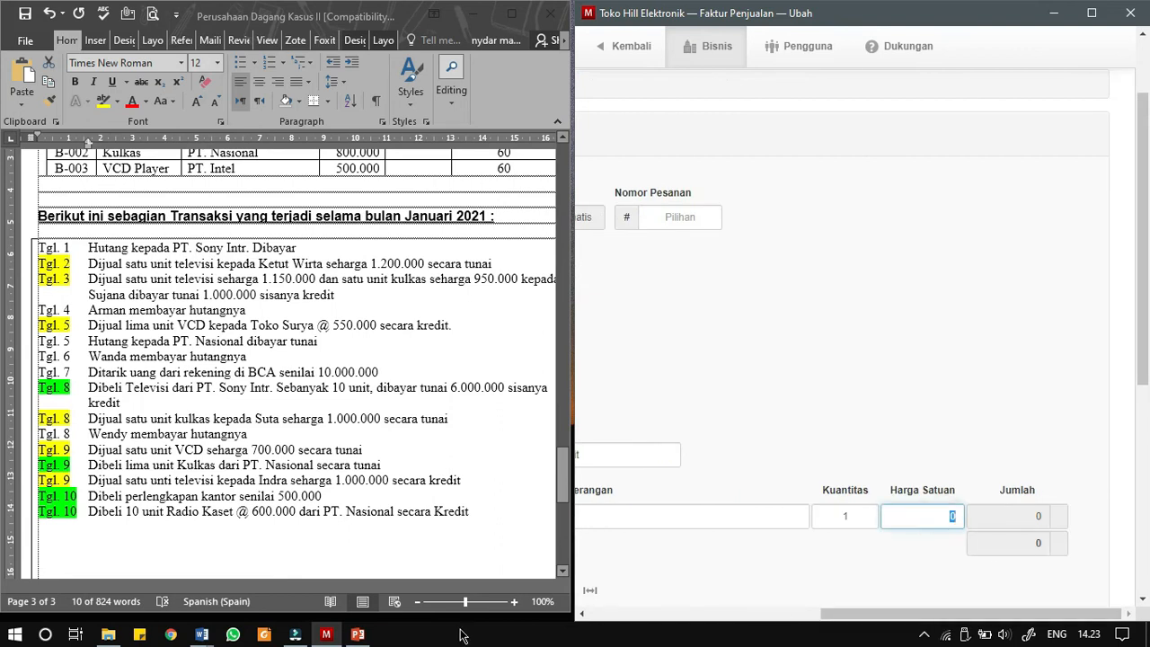
pyautogui.write('1000000')
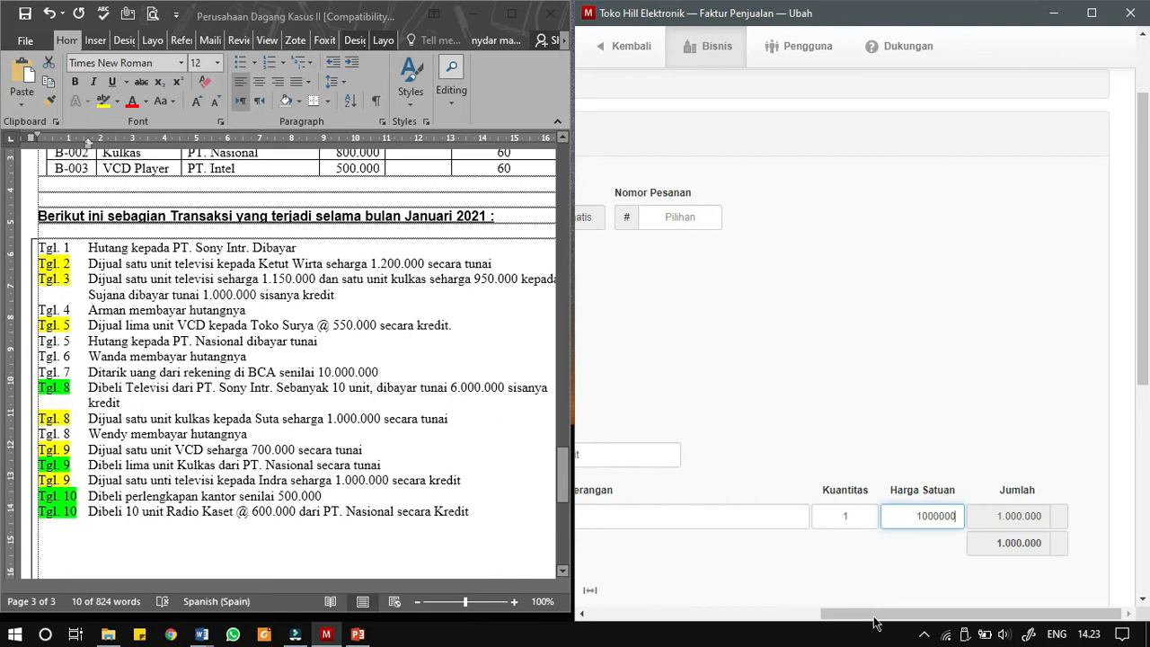
pyautogui.moveTo(872, 614); pyautogui.dragTo(656, 600)
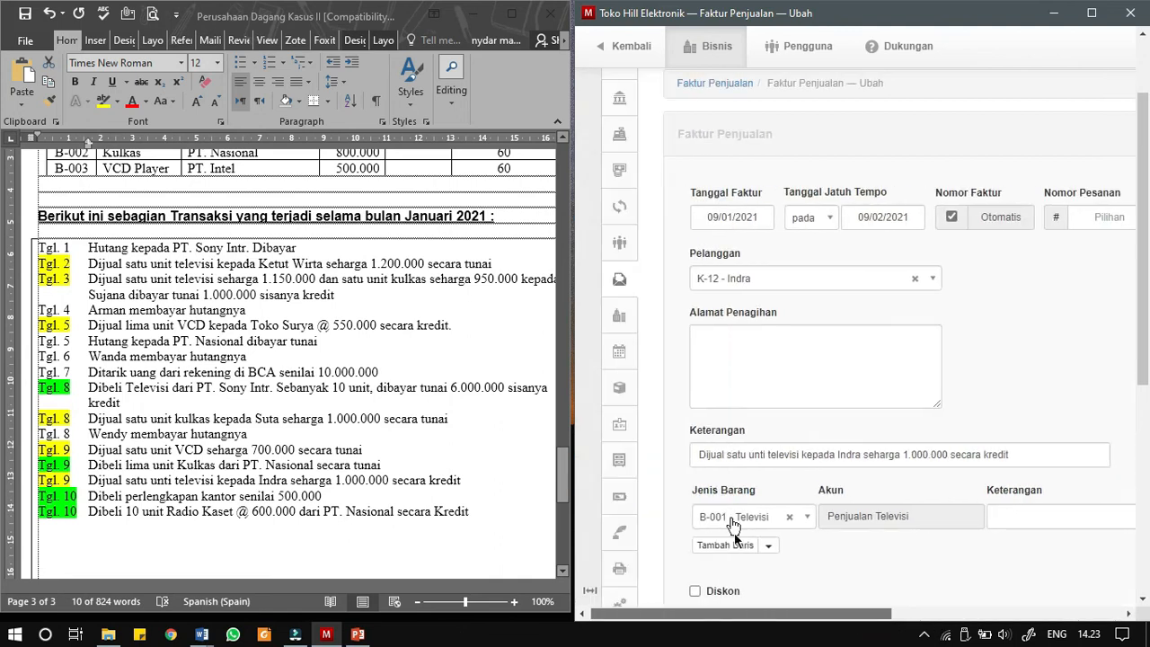
pyautogui.scroll(-3, 705, 577)
pyautogui.click(706, 532)
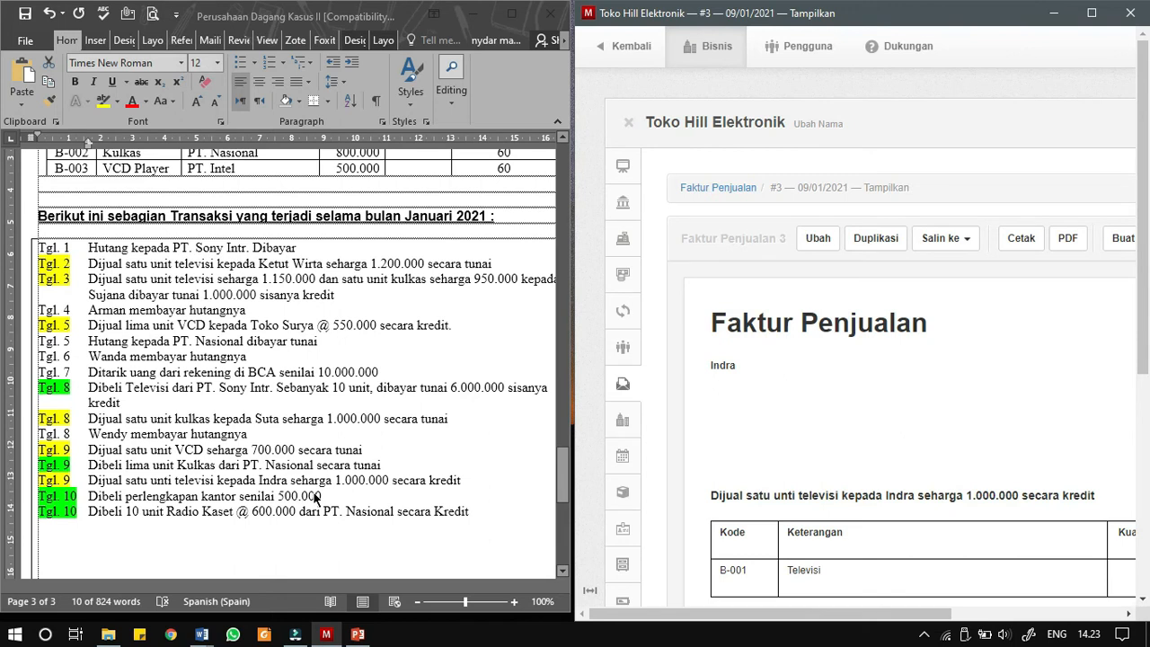
# - Start a new payment in Penerimaan & Pembayaran, date it 10/01/2021 and turn on the automatic reference
pyautogui.click(624, 276)
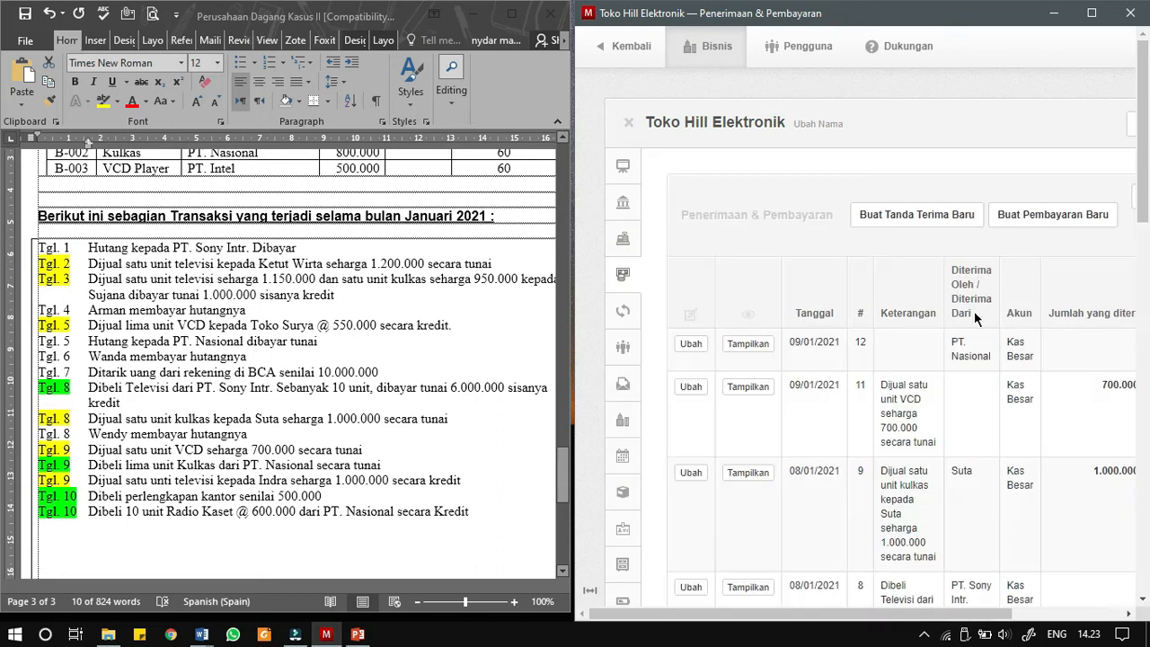
pyautogui.click(1037, 225)
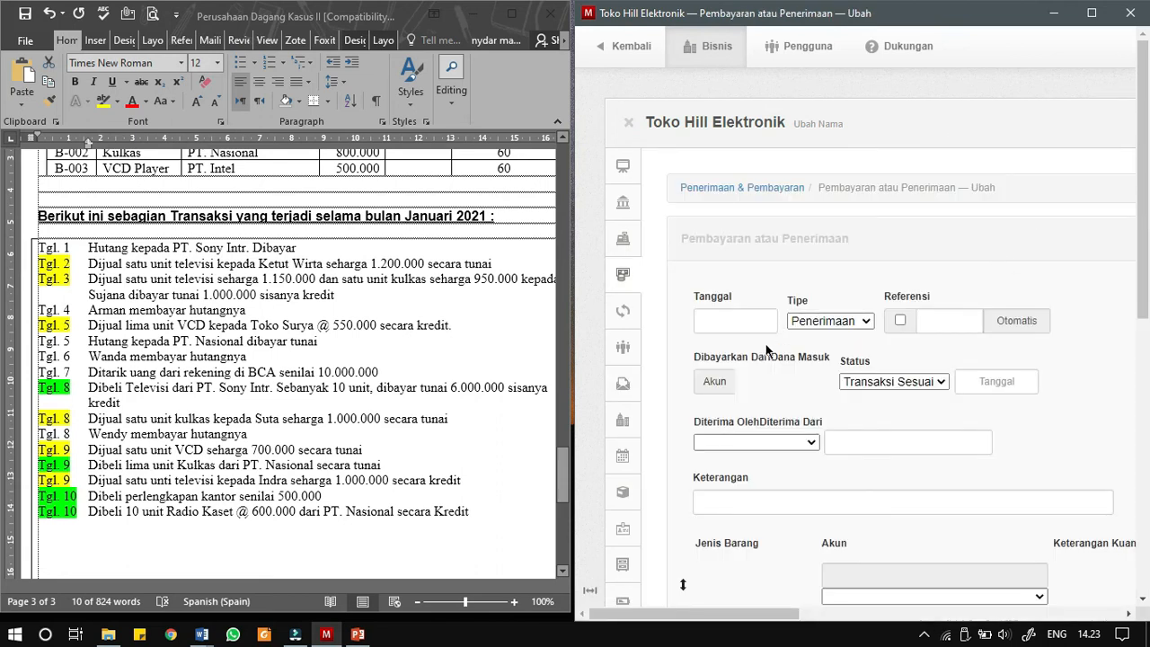
pyautogui.click(755, 320)
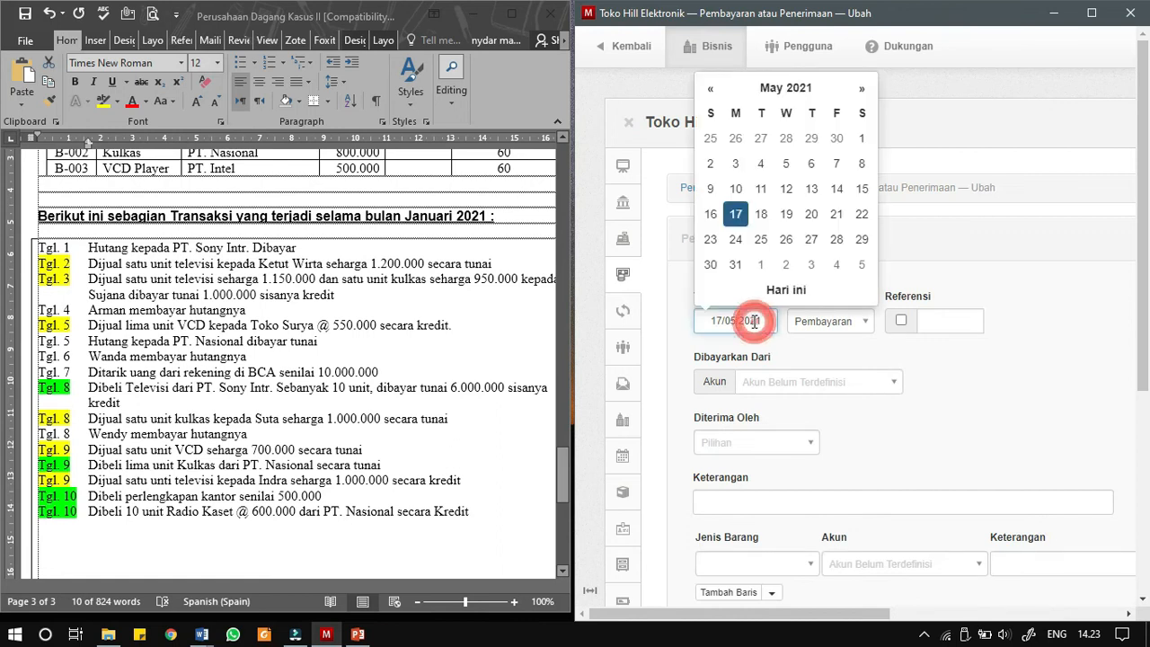
pyautogui.click(768, 86)
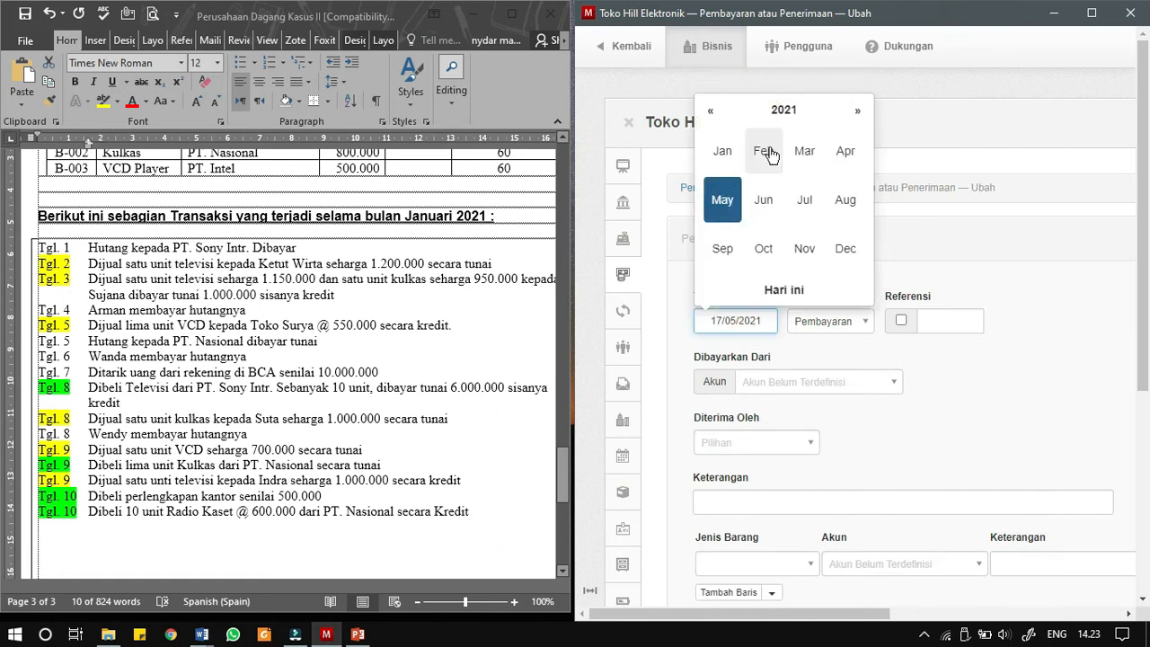
pyautogui.click(722, 151)
pyautogui.click(714, 192)
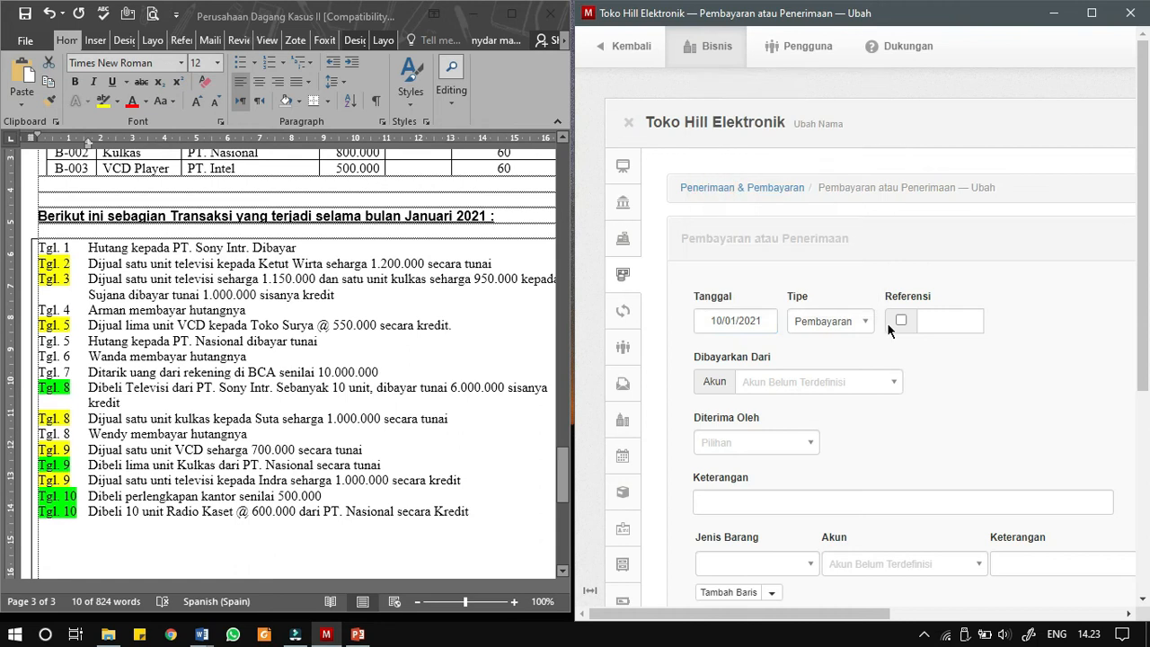
pyautogui.click(902, 322)
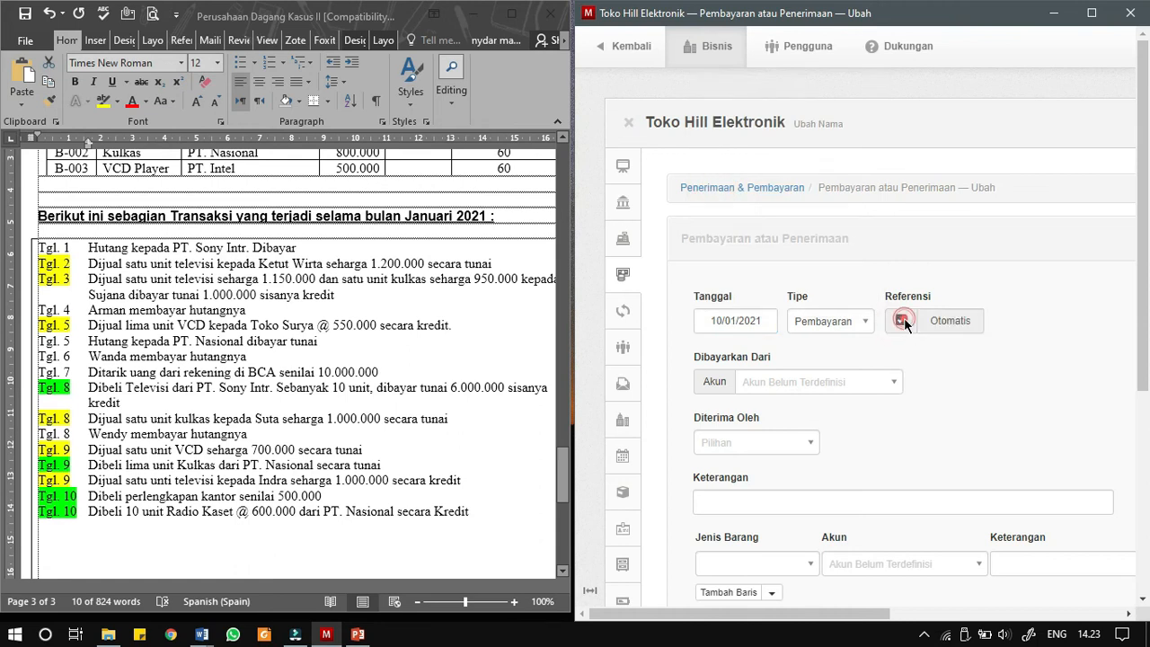
# - Set the payment to be paid from Kas Besar, with the description "Dibeli perlengkapan kantor senilai 500.000" copied from the Word document
pyautogui.click(818, 392)
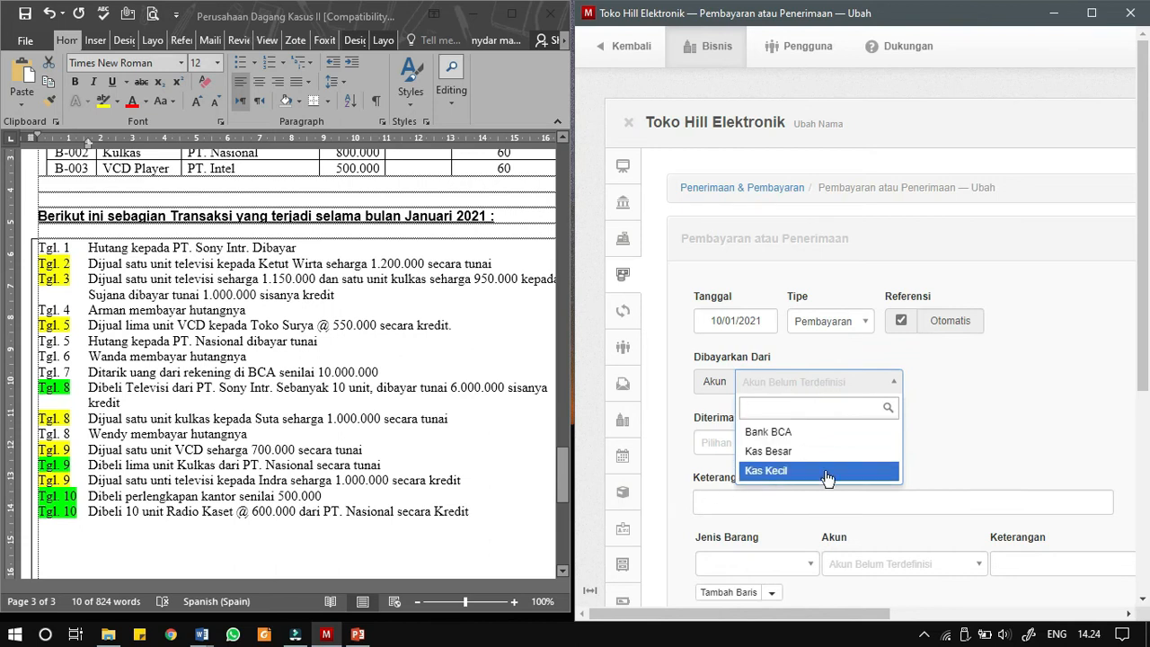
pyautogui.click(792, 454)
pyautogui.moveTo(690, 615)
pyautogui.mouseDown()
pyautogui.moveTo(721, 615)
pyautogui.moveTo(676, 629)
pyautogui.mouseUp()
pyautogui.click(726, 500)
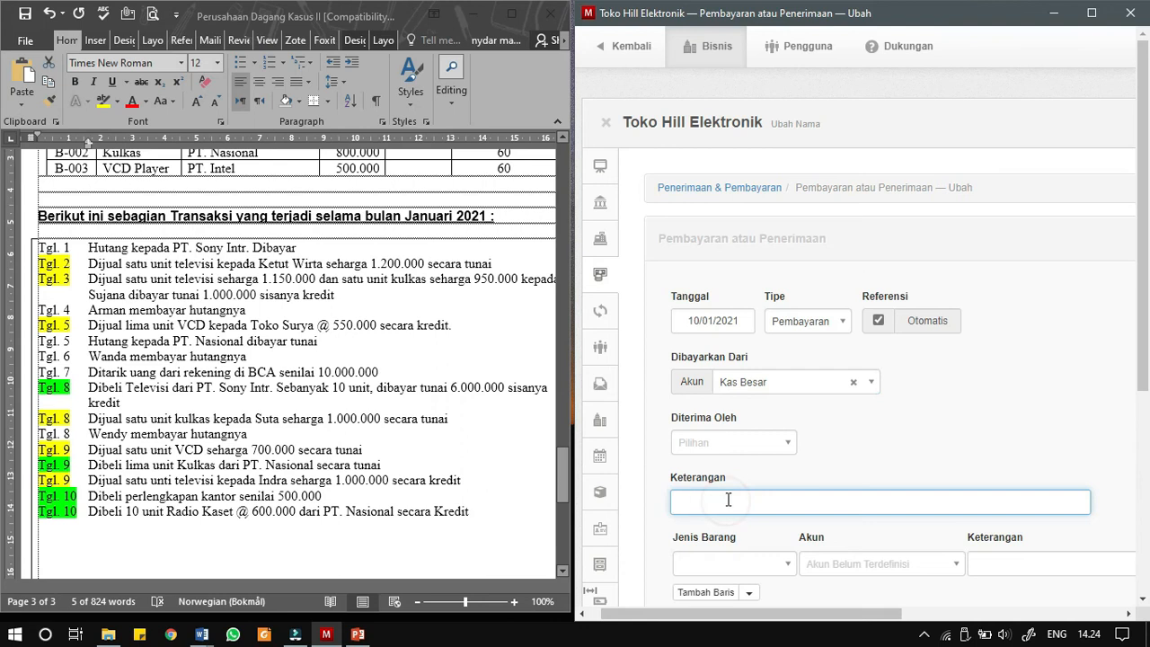
pyautogui.write('Dibeli perlengkapan kantor senilai 500.000')
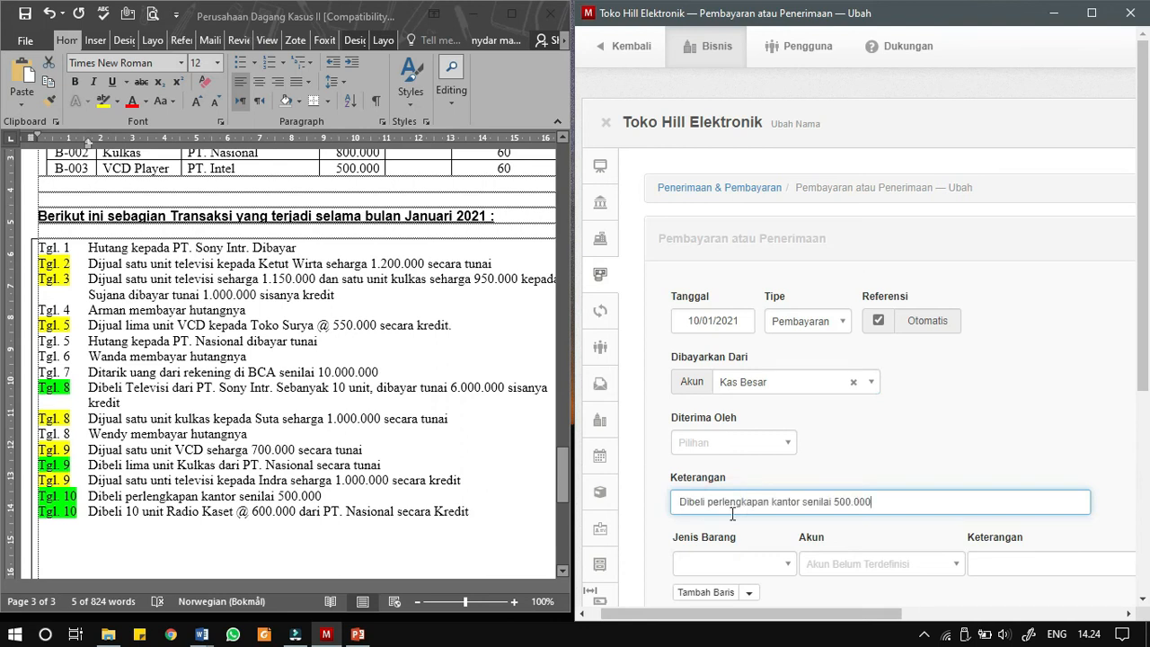
# - Assign the payment line to account 1.1500 Perlengkapan Kantor with a unit price of 500000, and create the payment
pyautogui.click(821, 560)
pyautogui.write('per')
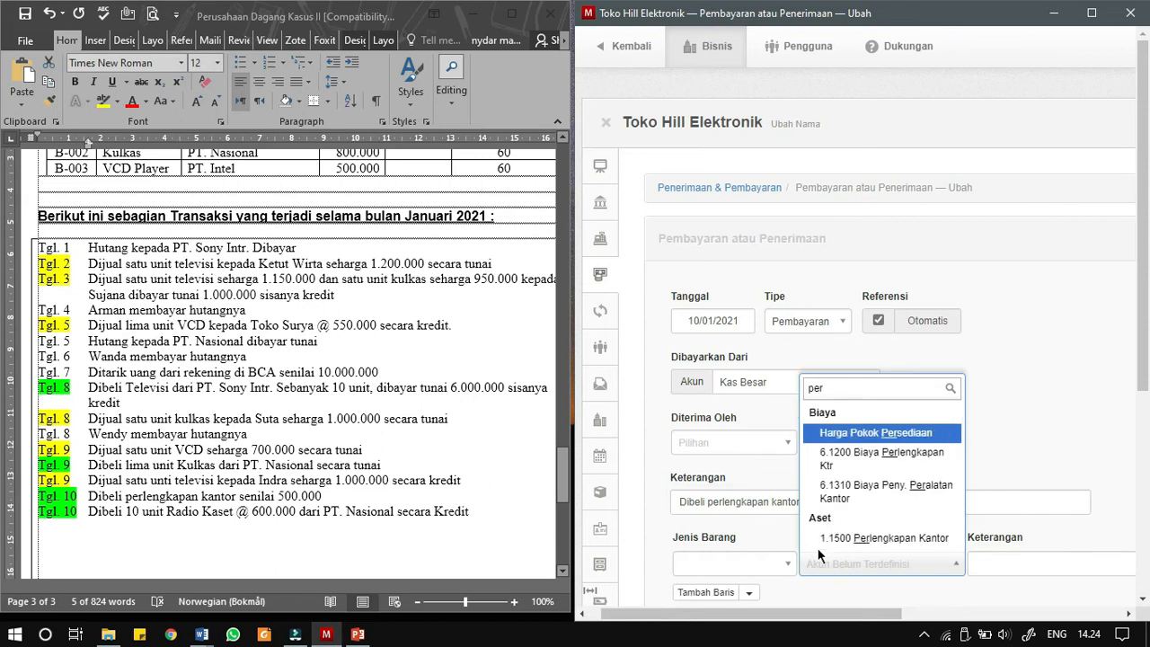
pyautogui.click(924, 537)
pyautogui.moveTo(833, 618); pyautogui.dragTo(1037, 573)
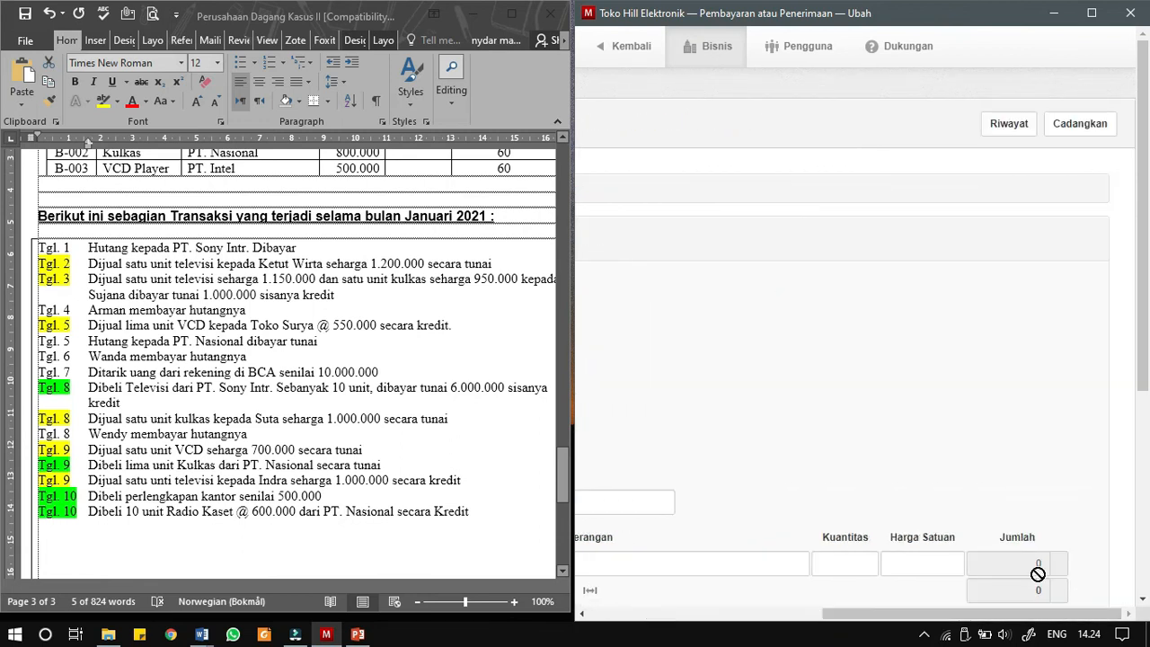
pyautogui.click(904, 568)
pyautogui.write('500000')
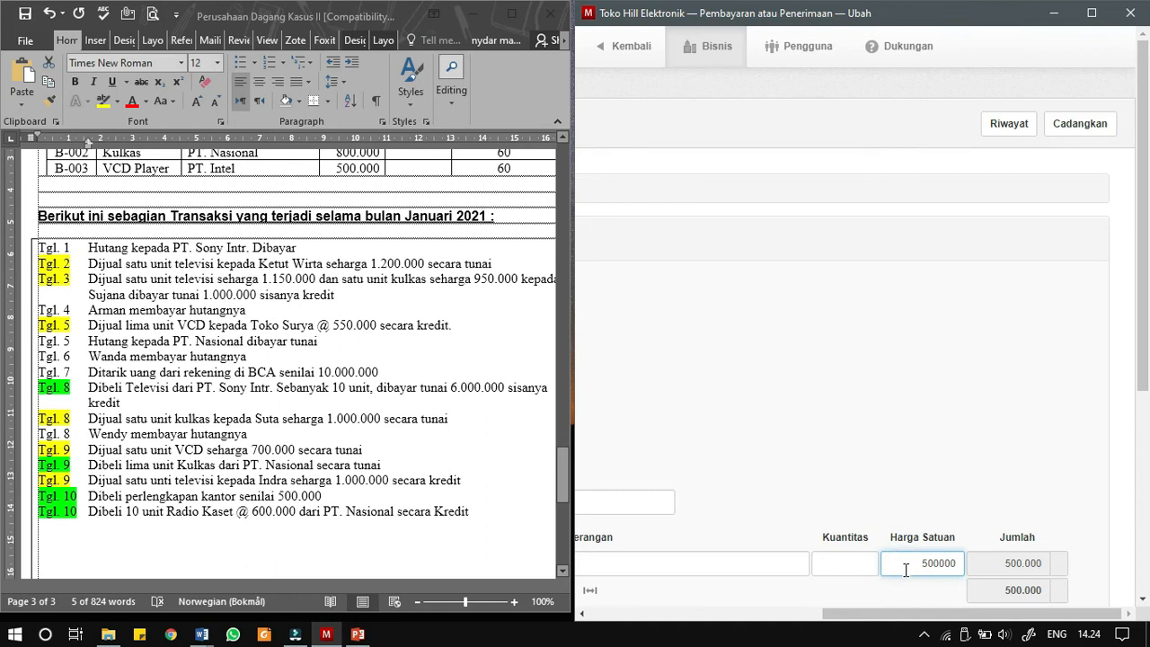
pyautogui.moveTo(899, 618); pyautogui.dragTo(676, 627)
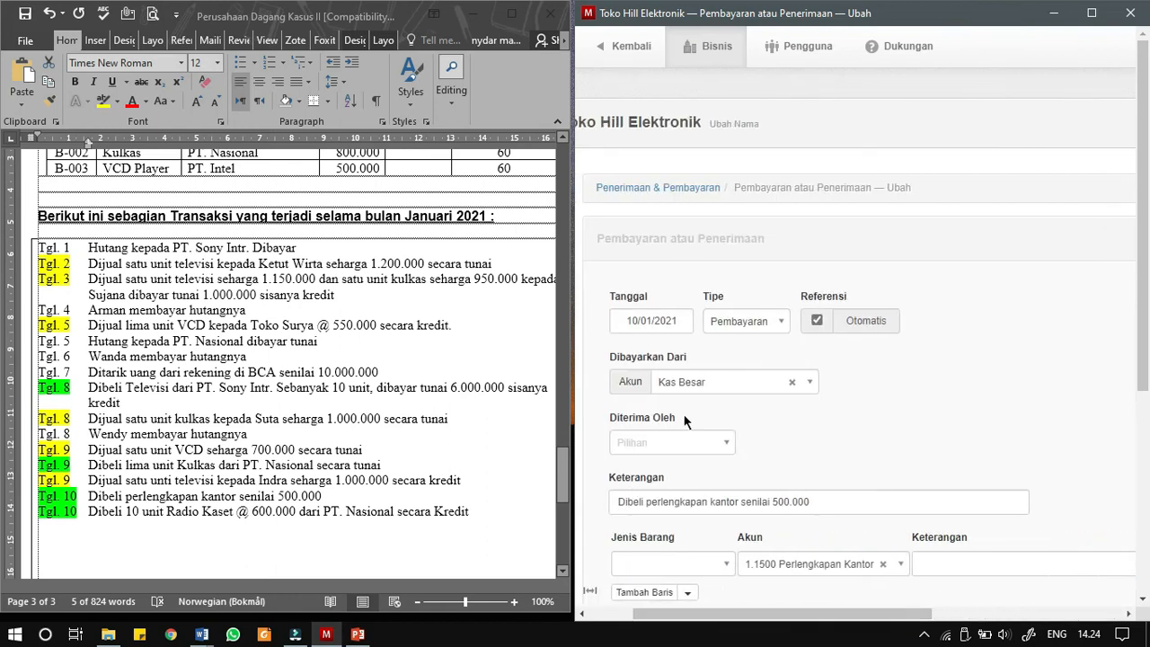
pyautogui.scroll(-2, 662, 478)
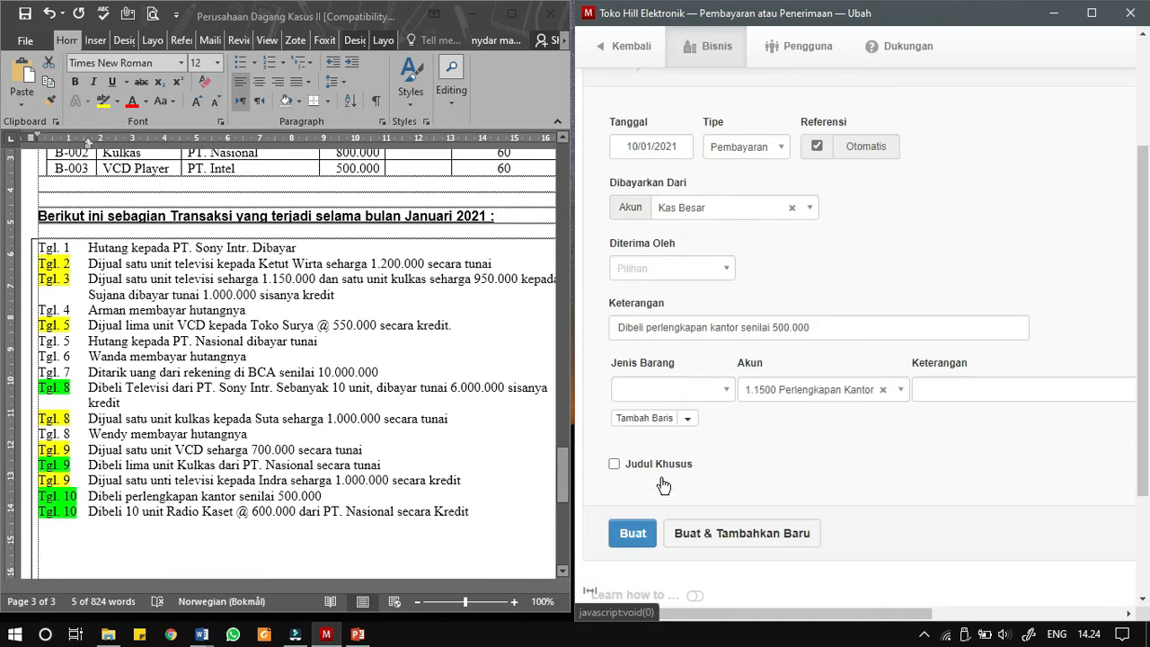
pyautogui.click(640, 529)
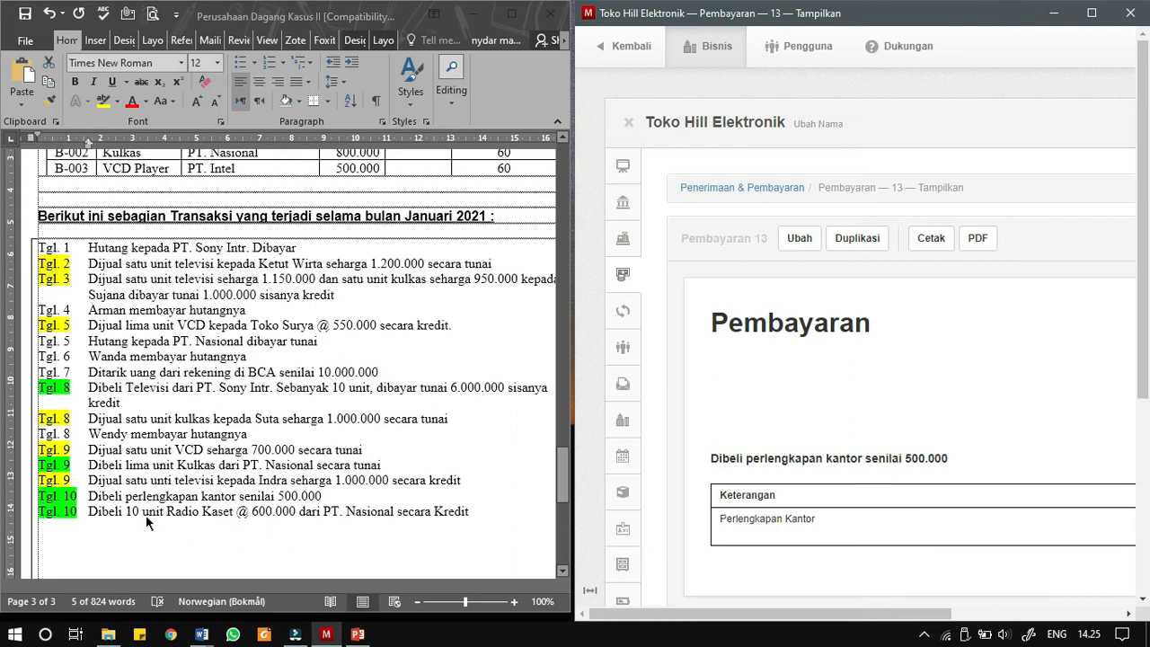
# - Start a new inventory item in Persediaan barang with code B-004 and name Radio Kaset
pyautogui.click(118, 513)
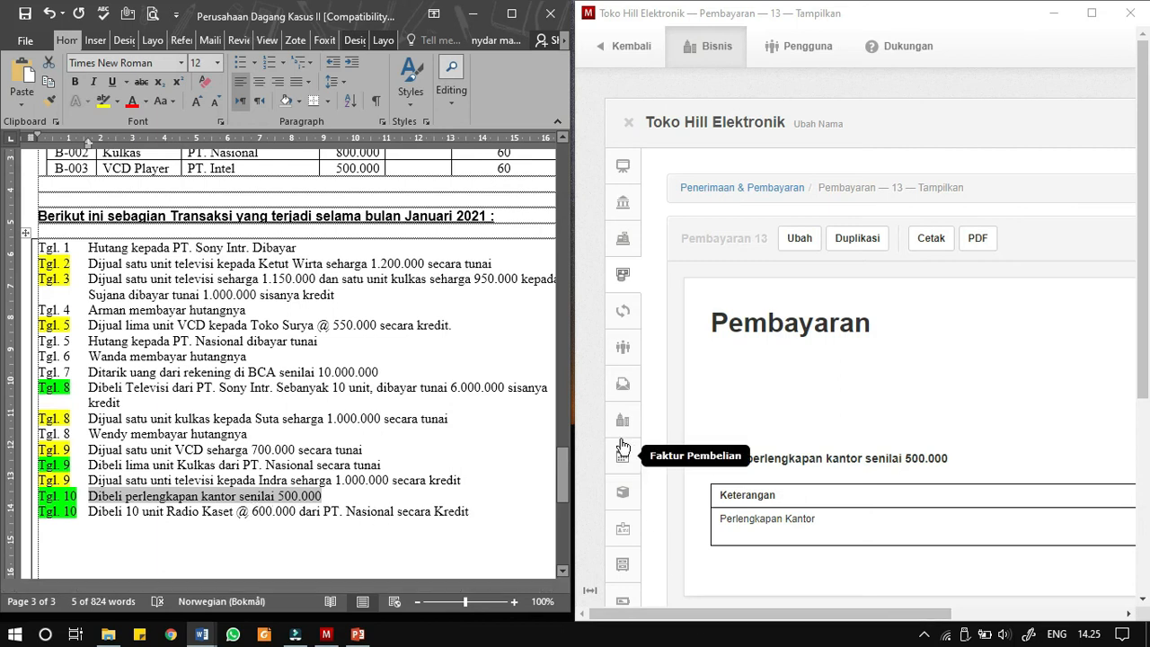
pyautogui.click(626, 501)
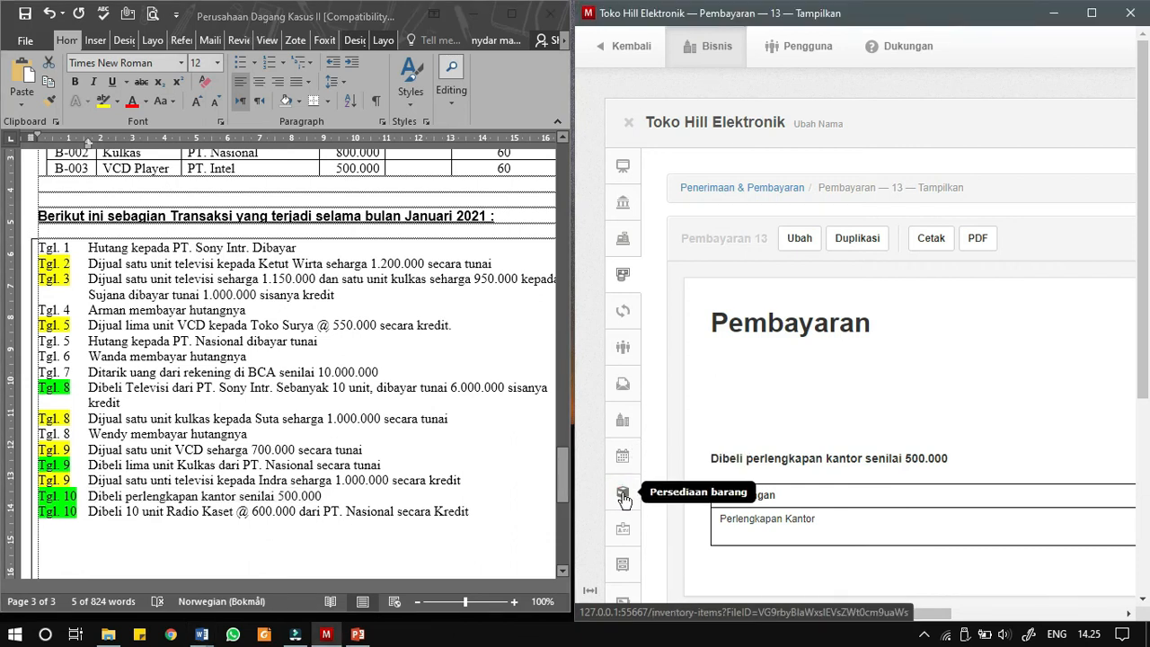
pyautogui.moveTo(737, 616); pyautogui.dragTo(800, 619)
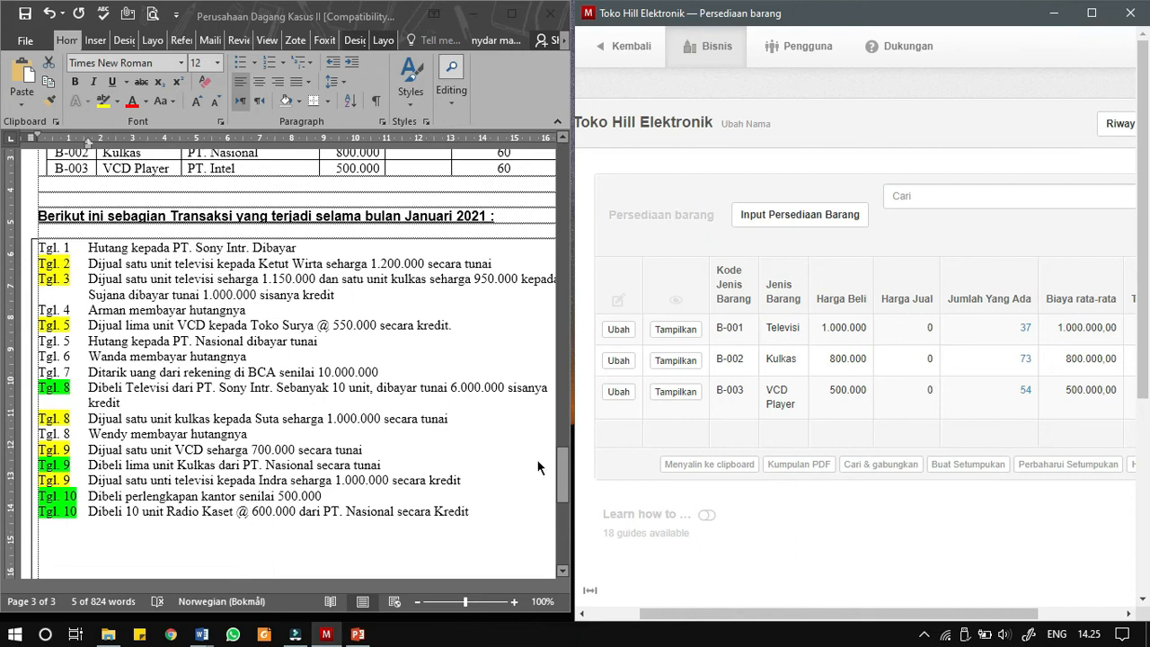
pyautogui.click(805, 224)
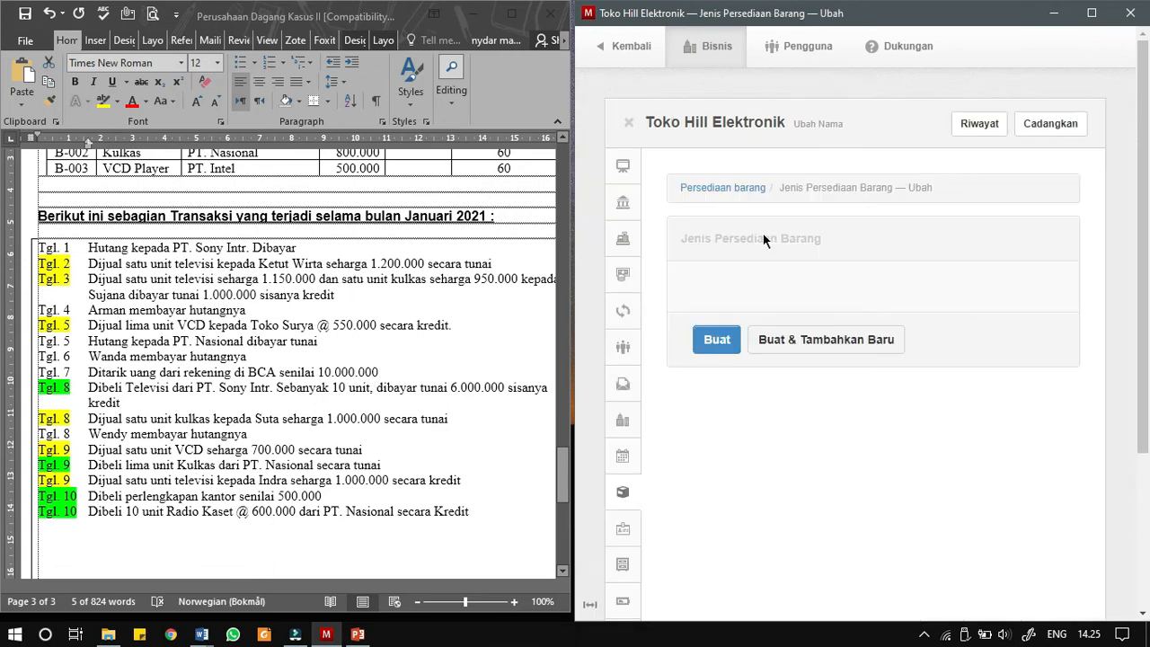
pyautogui.click(738, 189)
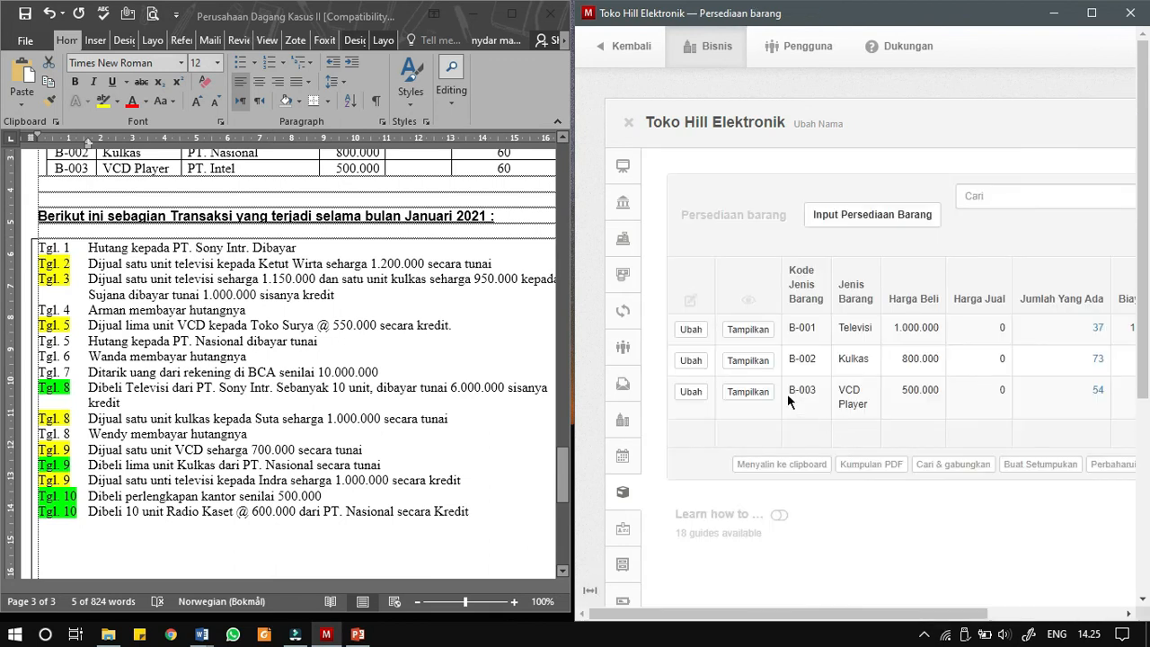
pyautogui.moveTo(790, 392); pyautogui.dragTo(820, 398)
pyautogui.click(860, 215)
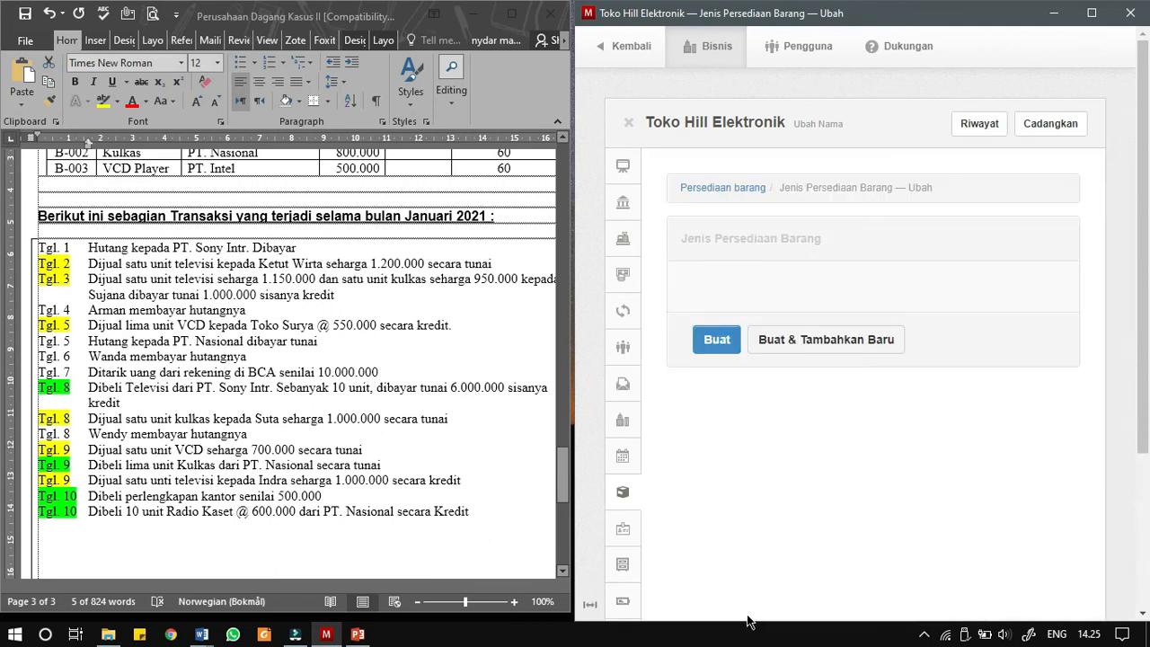
pyautogui.moveTo(747, 615); pyautogui.dragTo(791, 615)
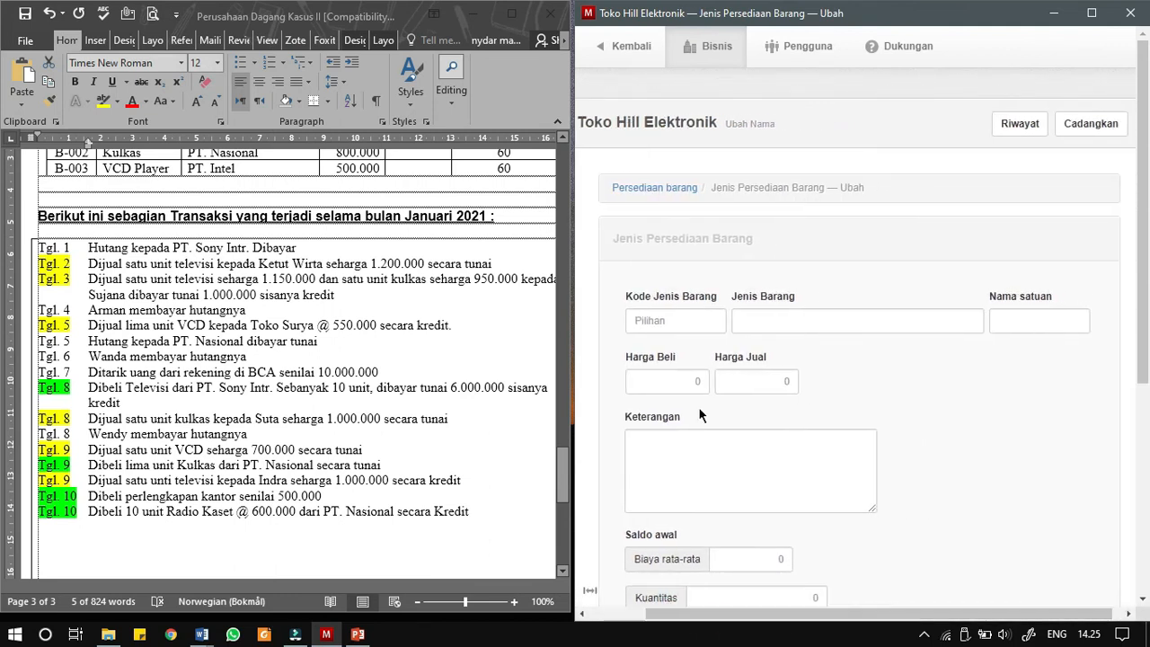
pyautogui.click(688, 325)
pyautogui.write('B-003')
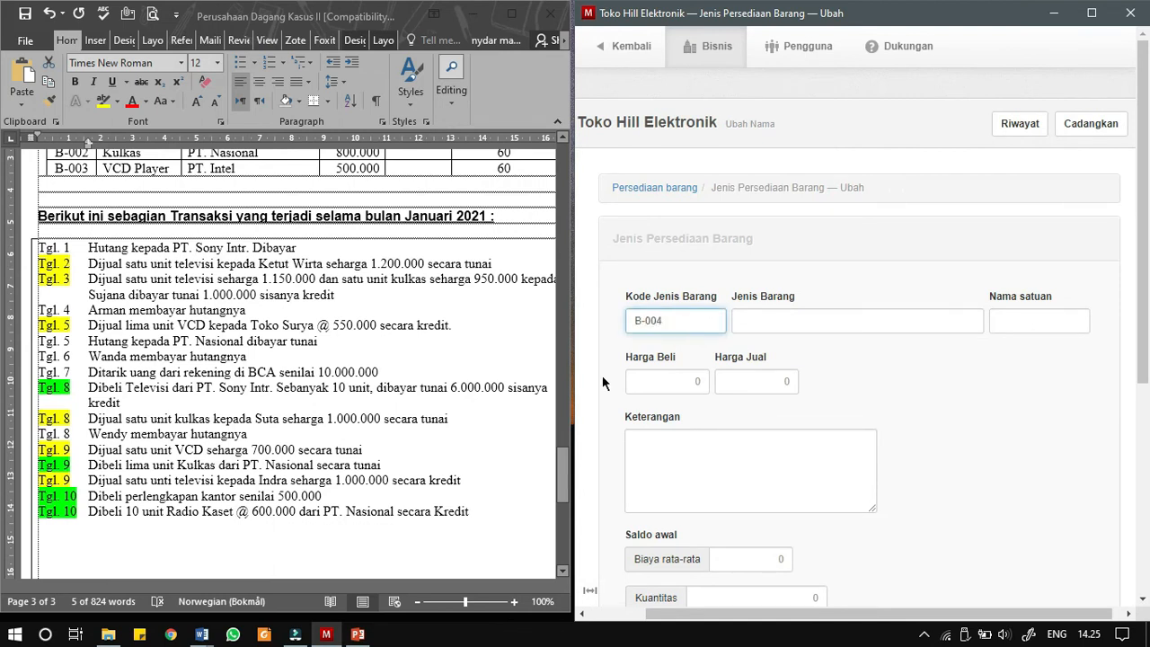
pyautogui.click(784, 324)
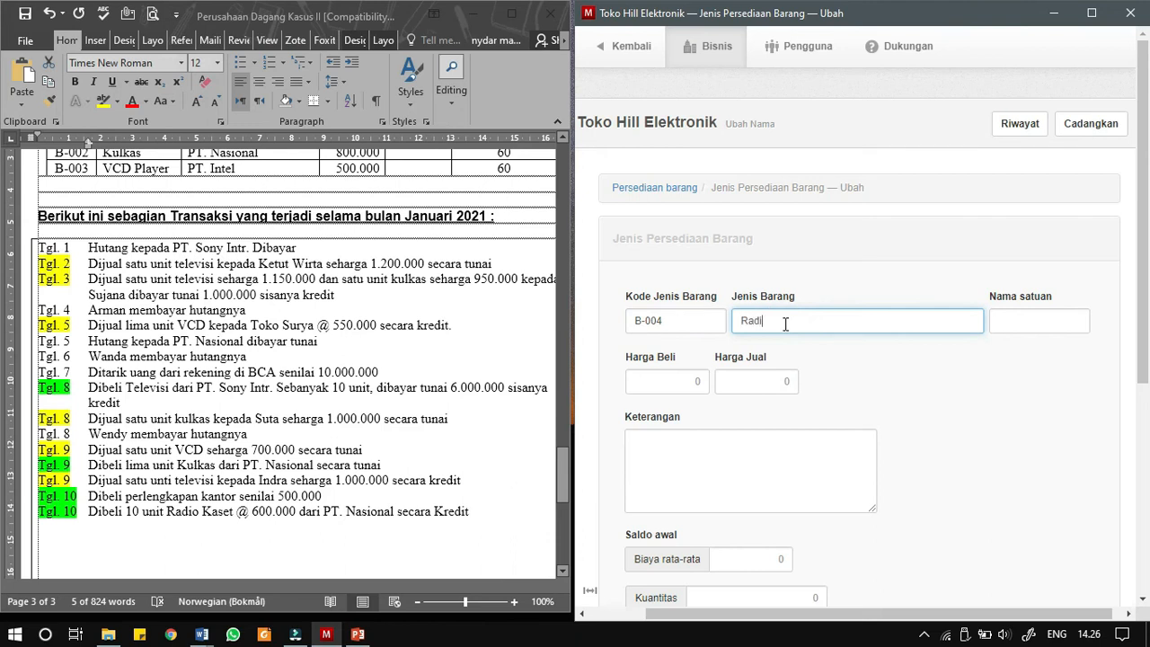
# - Set the Radio Kaset purchase price and opening average cost to 600000, and create the inventory item
pyautogui.click(675, 385)
pyautogui.write('60')
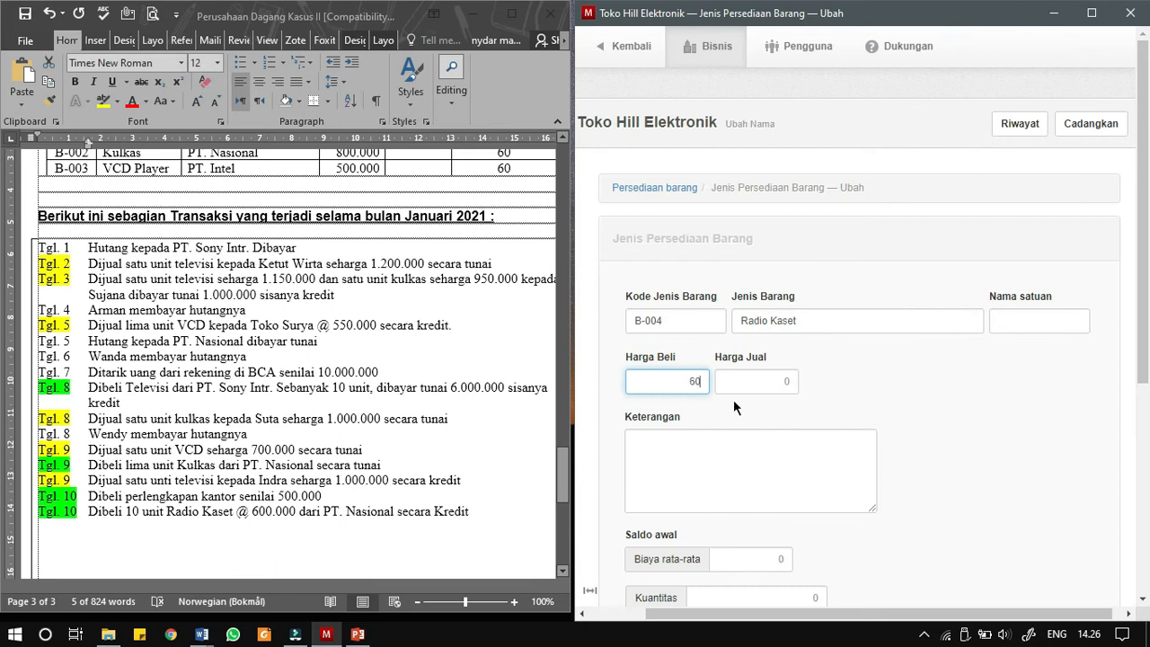
pyautogui.write('0000')
pyautogui.click(746, 546)
pyautogui.write('600000')
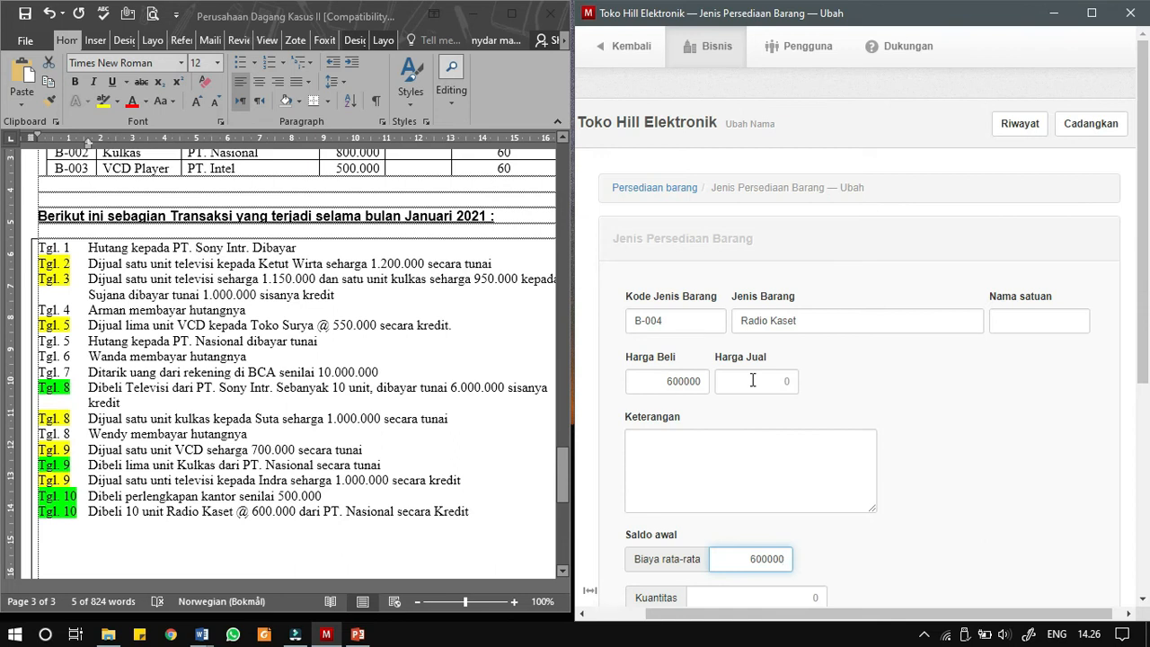
pyautogui.scroll(-2, 773, 399)
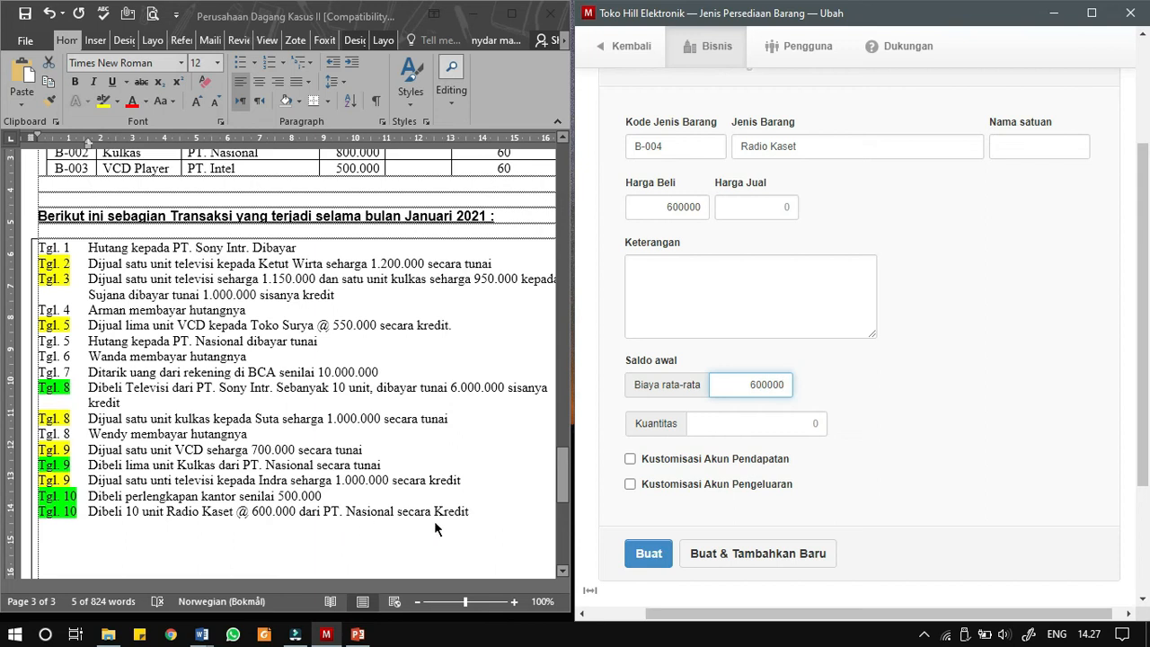
pyautogui.click(648, 554)
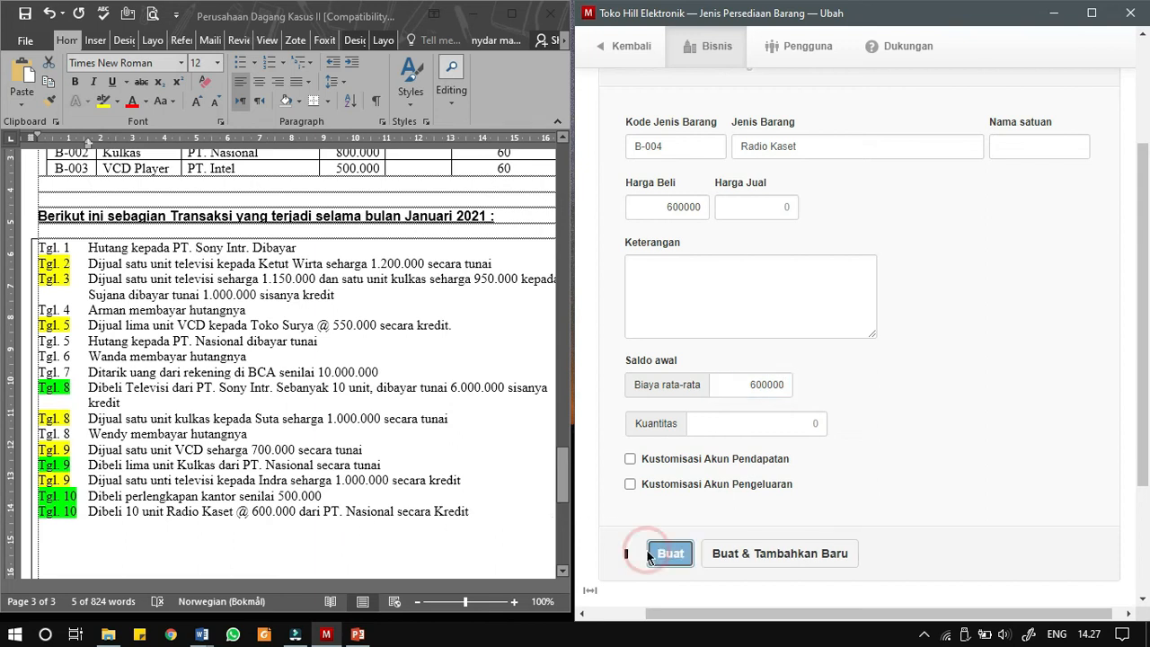
# - Start a new purchase invoice in Faktur Pembelian and date it 10/01/2021
pyautogui.click(724, 187)
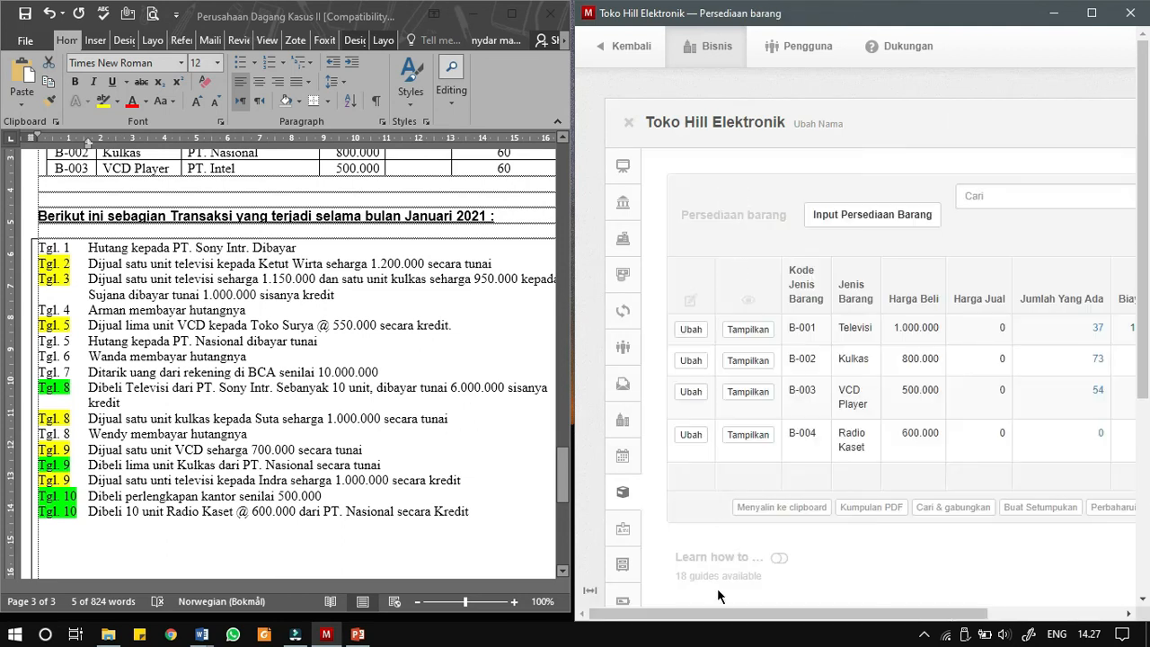
pyautogui.moveTo(718, 615); pyautogui.dragTo(799, 619)
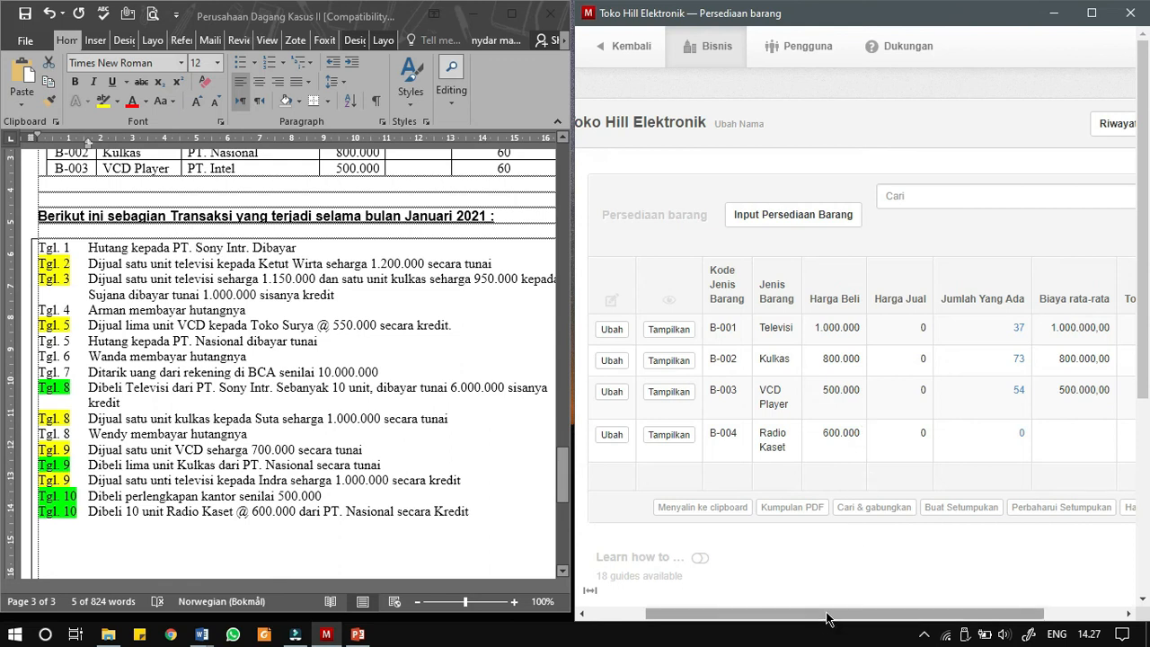
pyautogui.moveTo(827, 613); pyautogui.dragTo(881, 616)
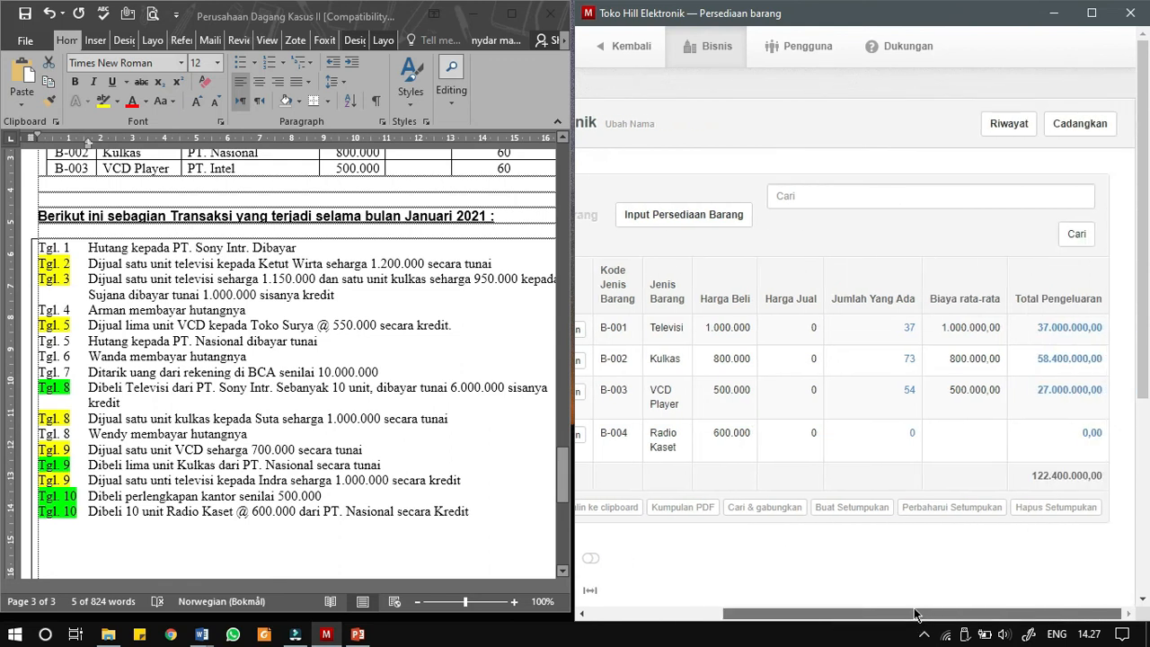
pyautogui.moveTo(881, 613); pyautogui.dragTo(680, 616)
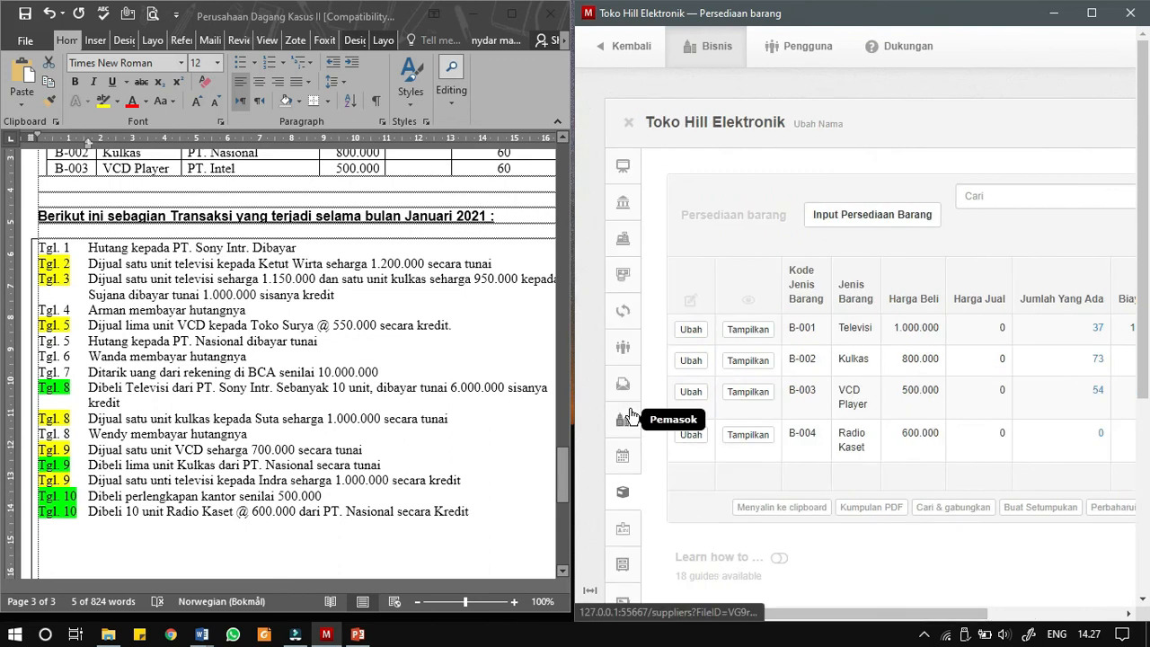
pyautogui.click(622, 455)
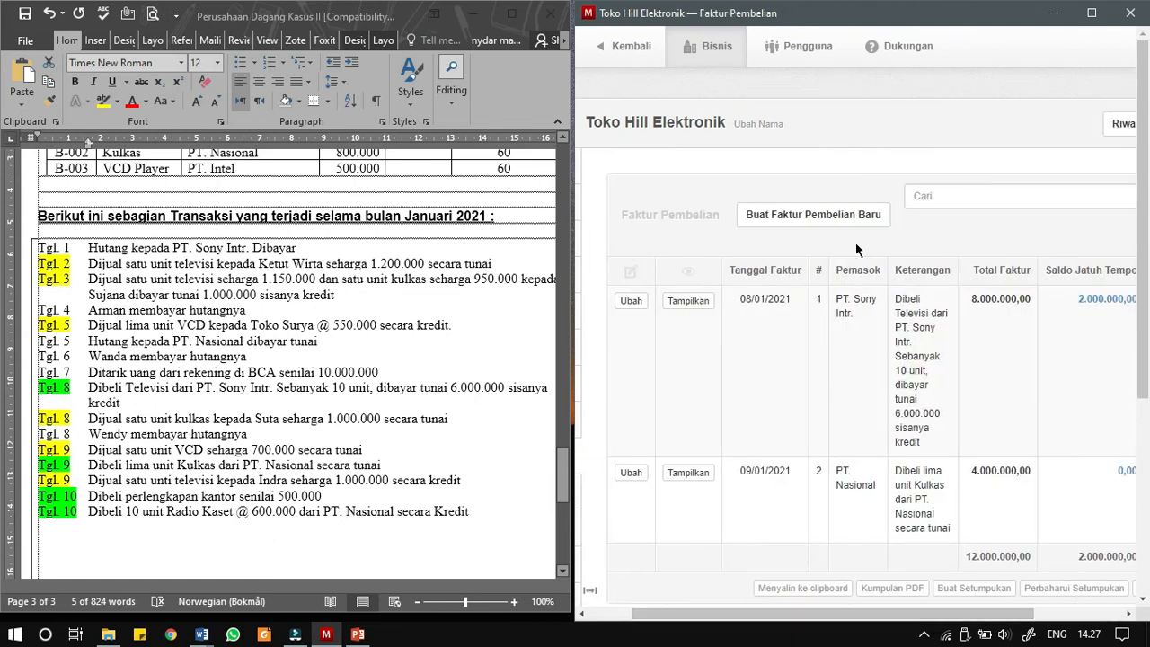
pyautogui.click(853, 227)
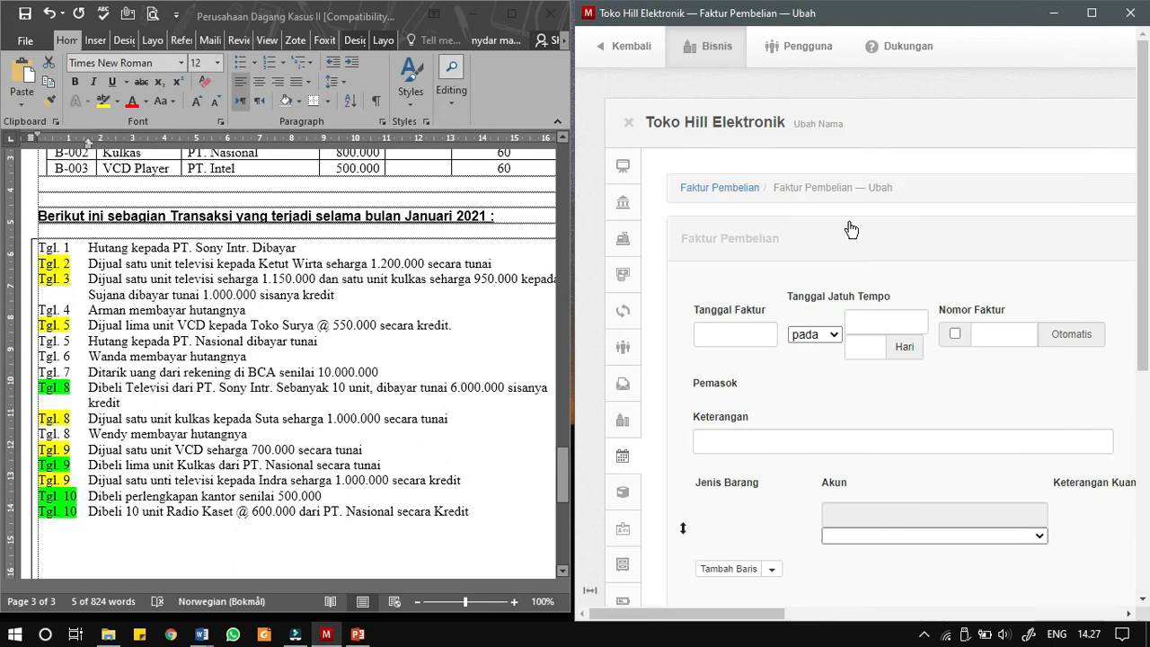
pyautogui.click(739, 321)
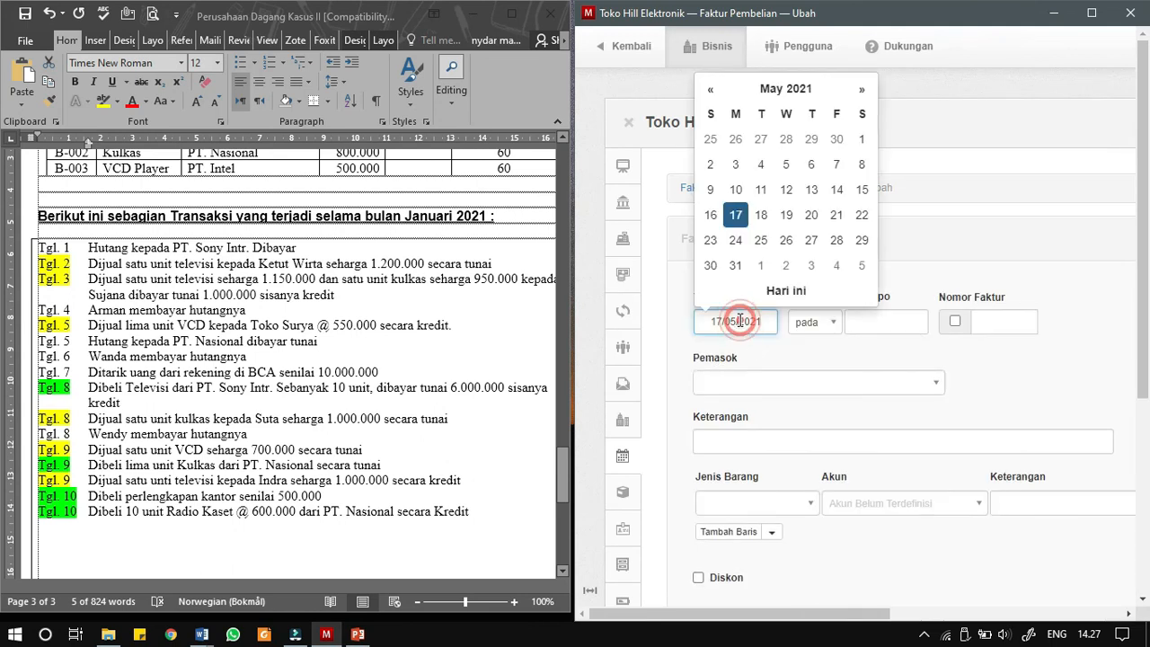
pyautogui.click(782, 88)
pyautogui.click(722, 149)
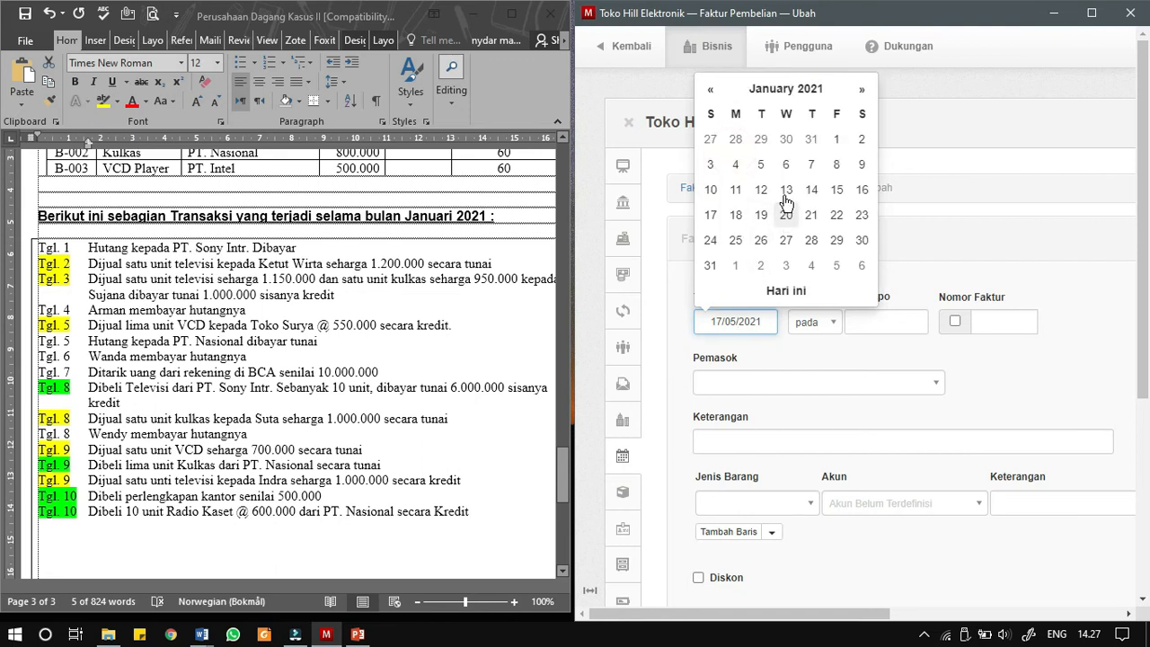
pyautogui.click(719, 190)
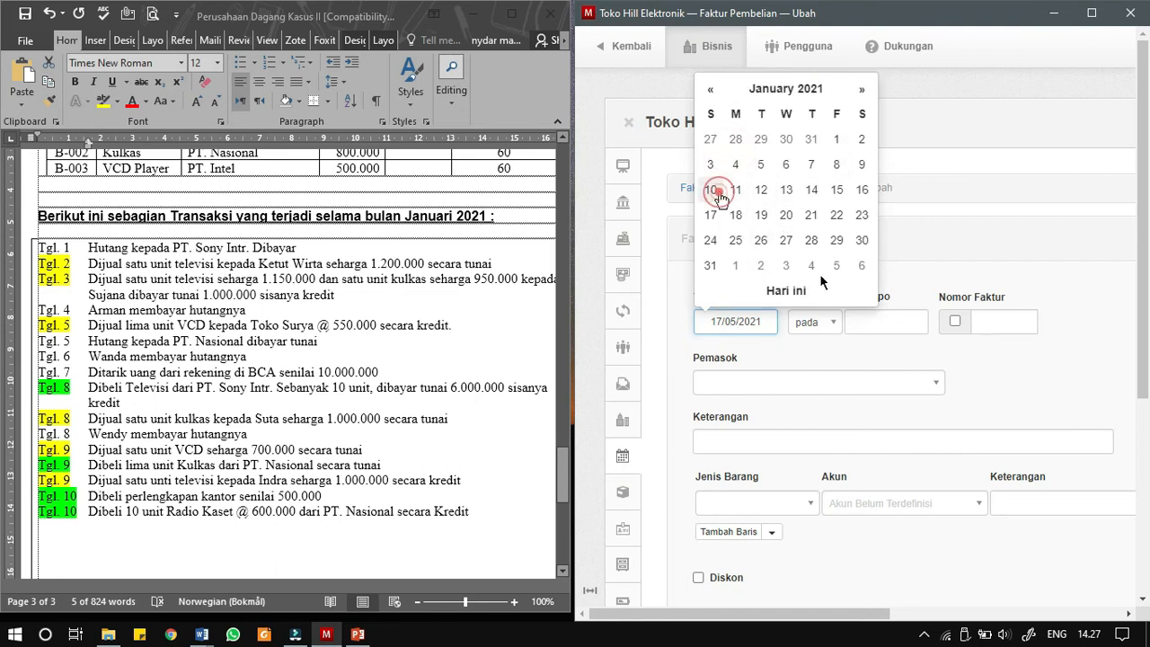
# - Set the purchase invoice's due date to 10/02/2021 and turn on automatic invoice numbering
pyautogui.click(864, 324)
pyautogui.click(929, 89)
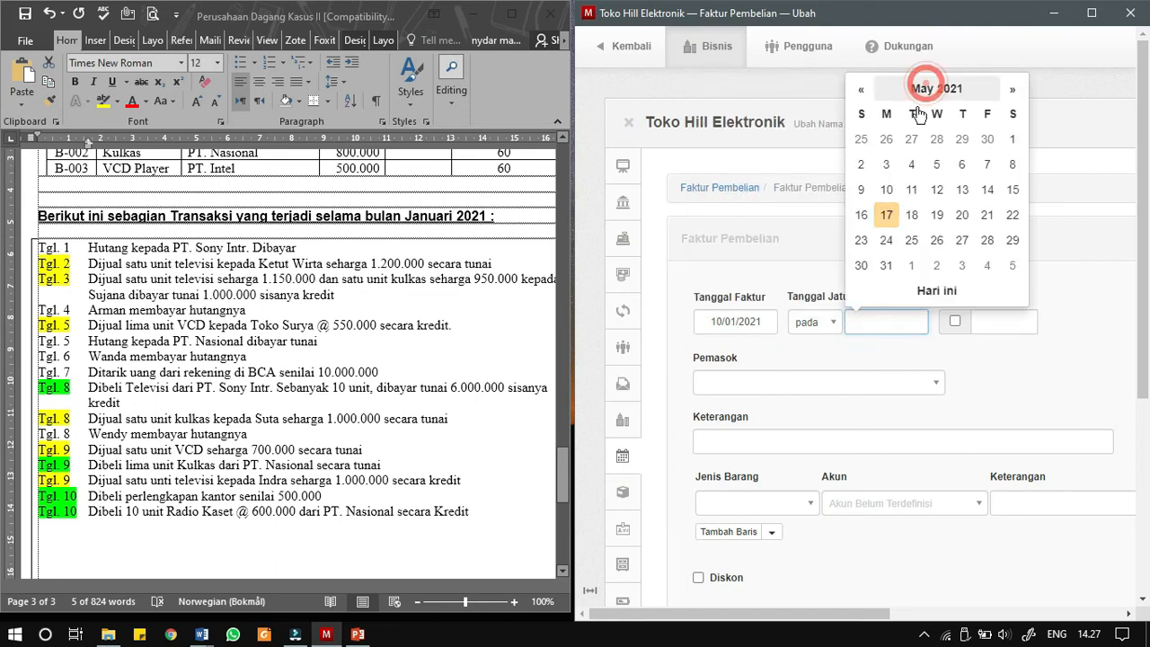
pyautogui.click(912, 154)
pyautogui.click(945, 164)
pyautogui.click(954, 321)
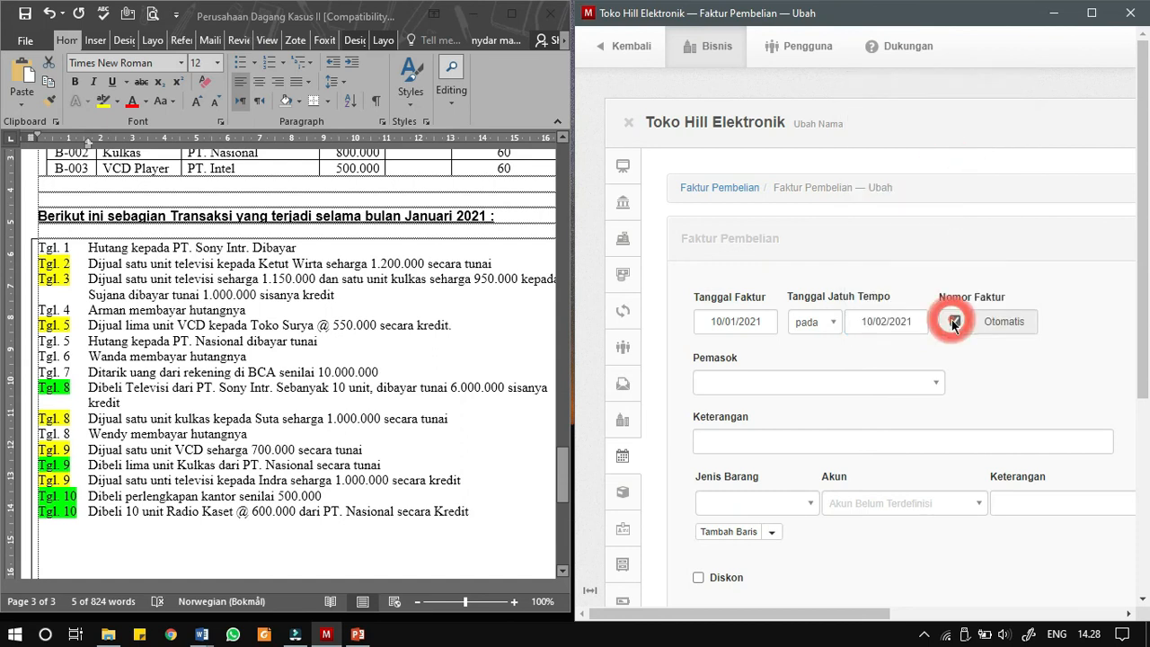
# - Choose supplier V-02 - PT. Nasional and copy the description "Dibeli 10 unit Radio Kaset @ 600.000 dari PT. Nasional secara Kredit" from the Word document
pyautogui.click(803, 377)
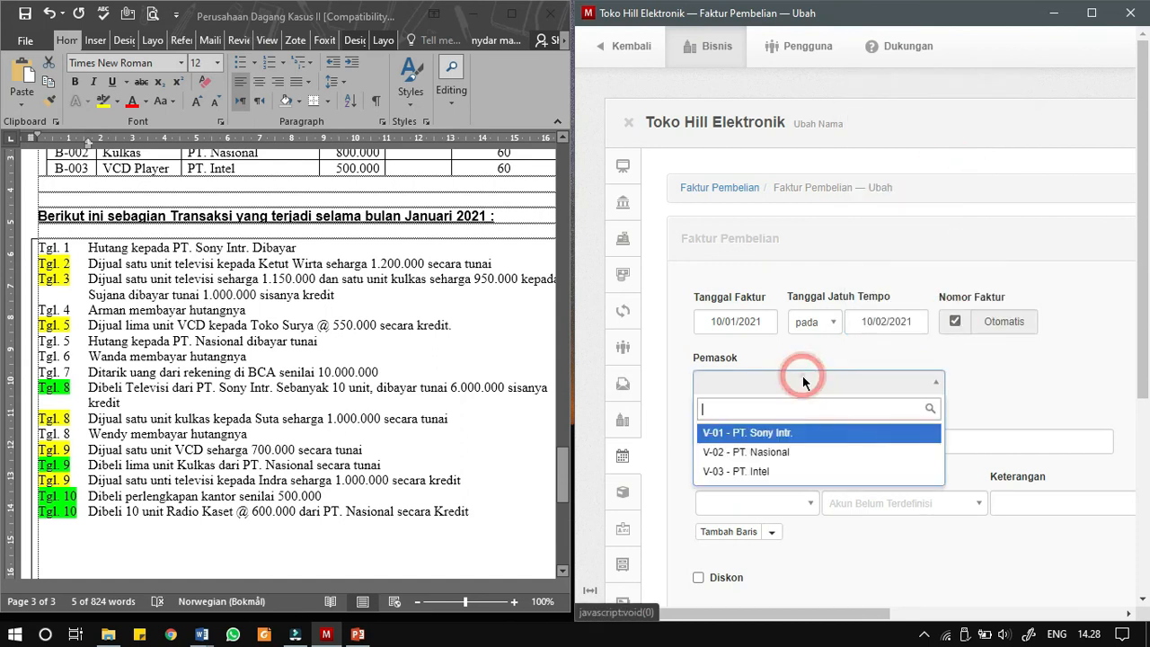
pyautogui.click(790, 452)
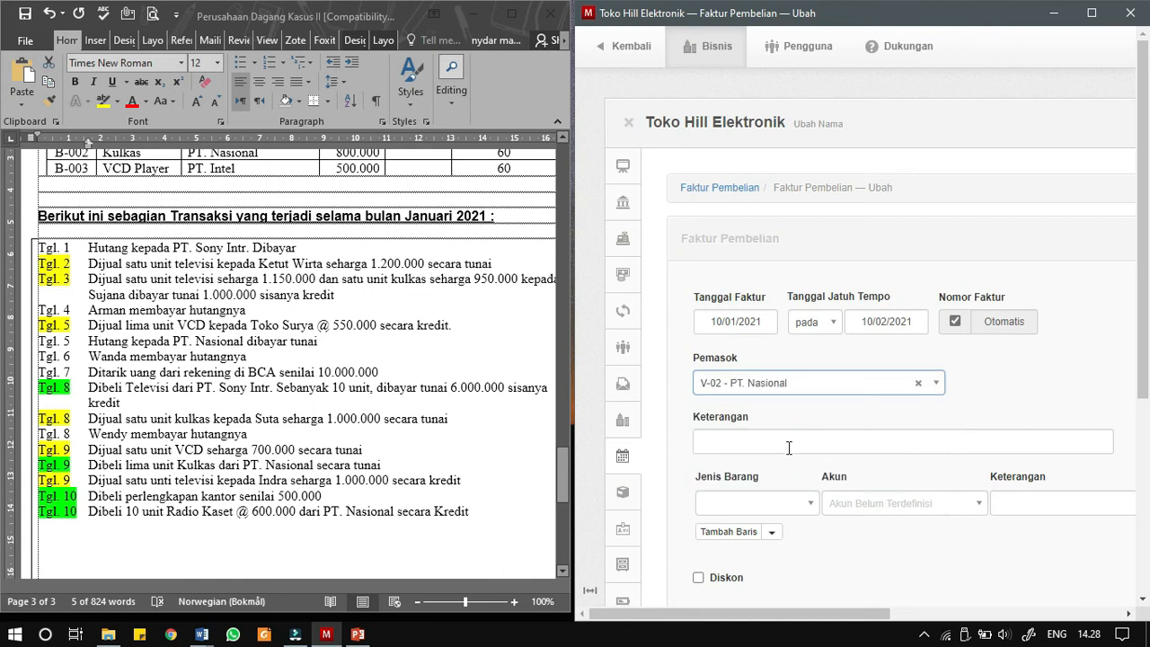
pyautogui.moveTo(87, 496); pyautogui.dragTo(456, 523)
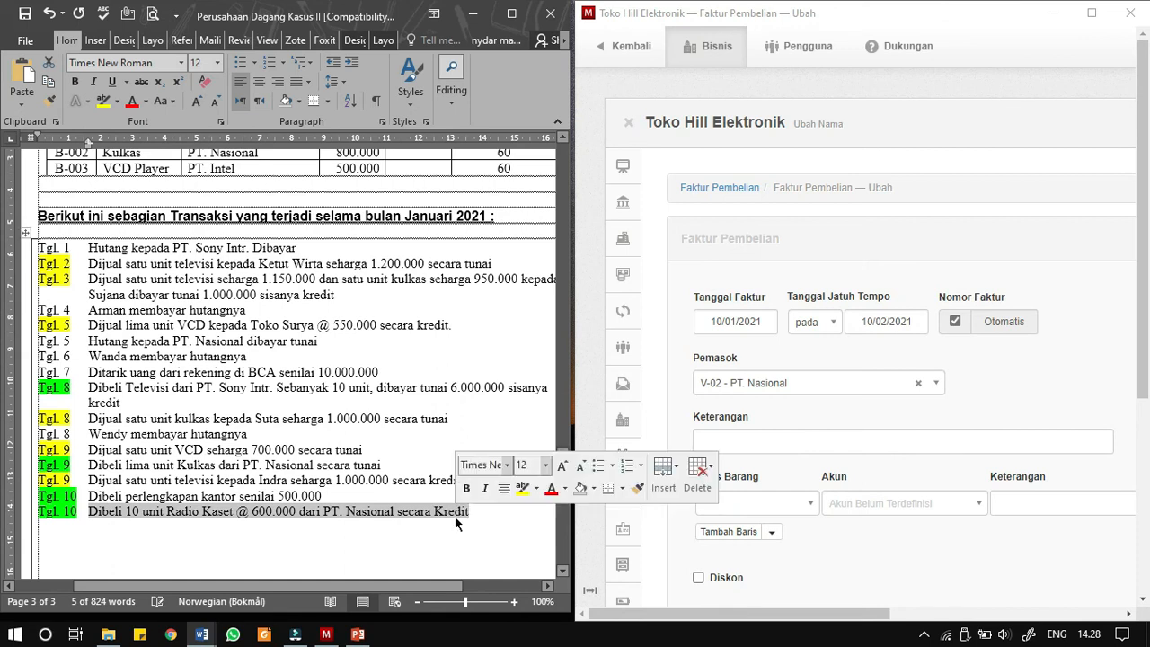
pyautogui.rightClick(454, 514)
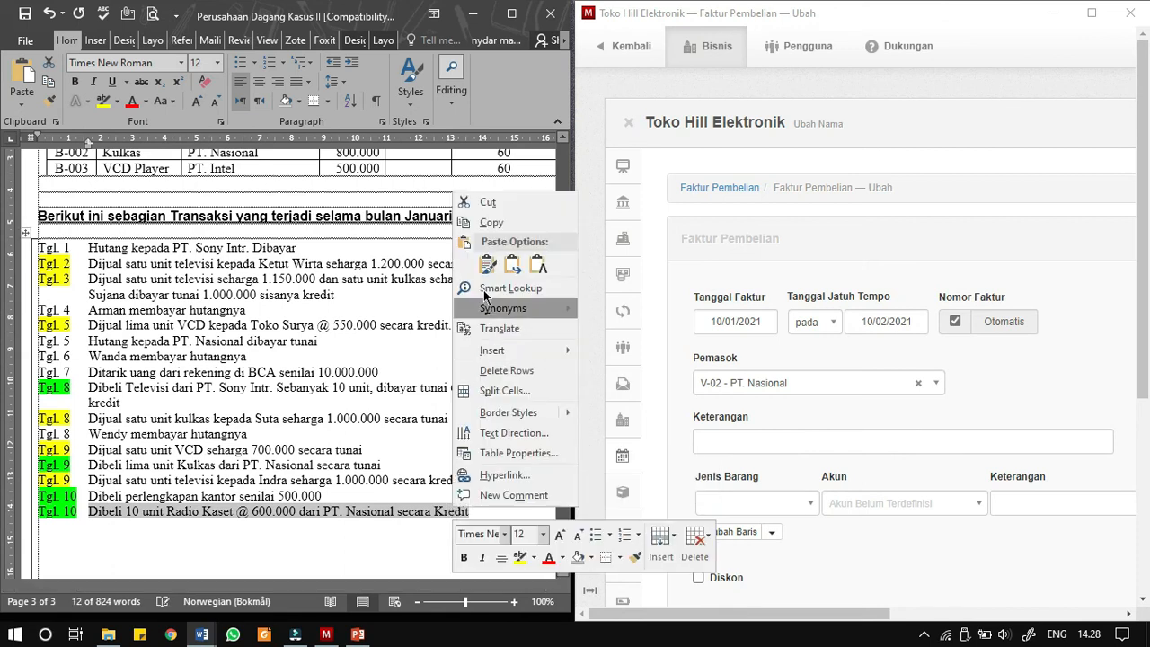
pyautogui.click(491, 222)
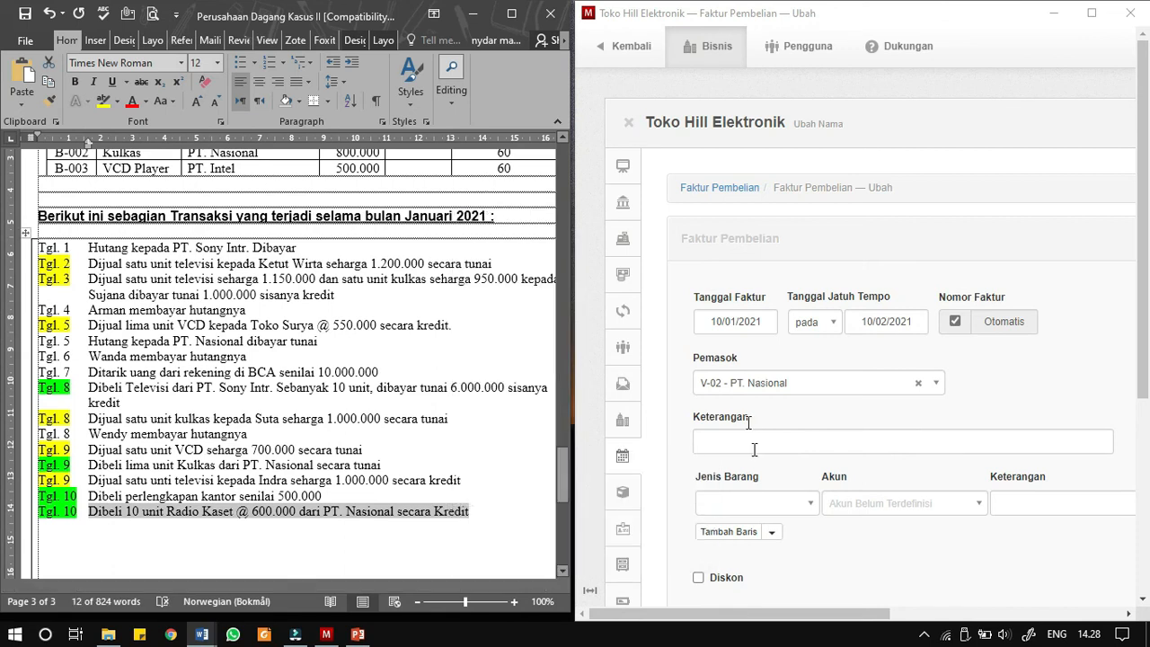
pyautogui.click(750, 440)
pyautogui.rightClick(765, 506)
pyautogui.click(739, 441)
pyautogui.rightClick(743, 445)
pyautogui.click(788, 276)
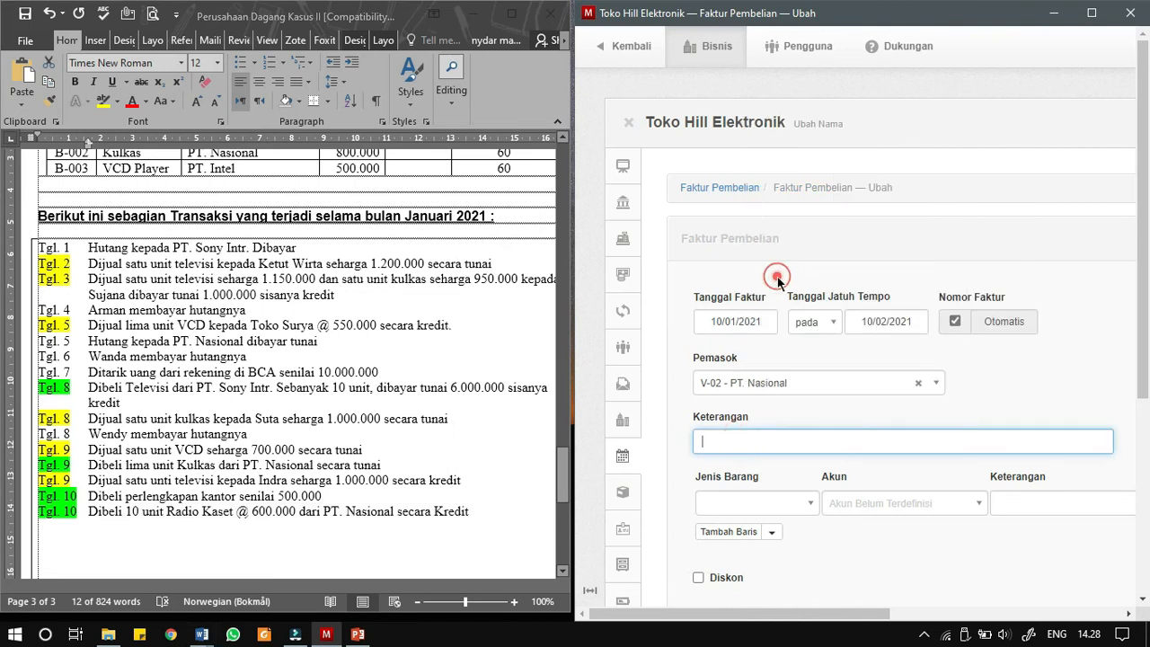
# - Enter B-004 - Radio Kaset as the purchase invoice item with a quantity of 10
pyautogui.click(785, 504)
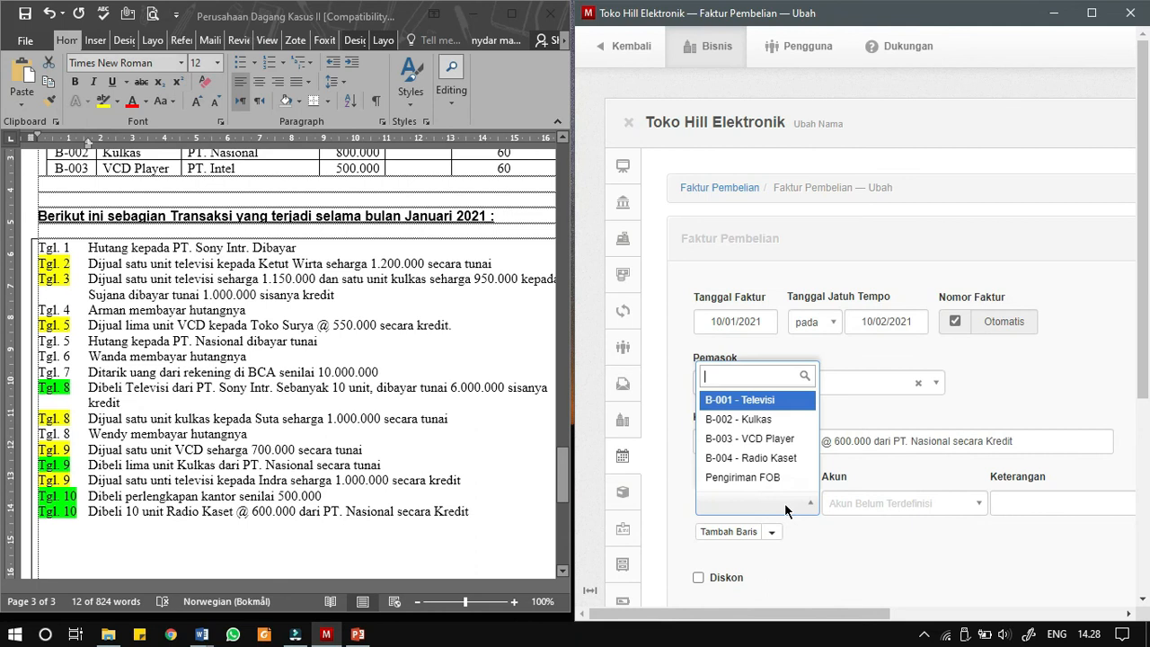
pyautogui.click(772, 458)
pyautogui.click(831, 608)
pyautogui.moveTo(923, 607); pyautogui.dragTo(1037, 605)
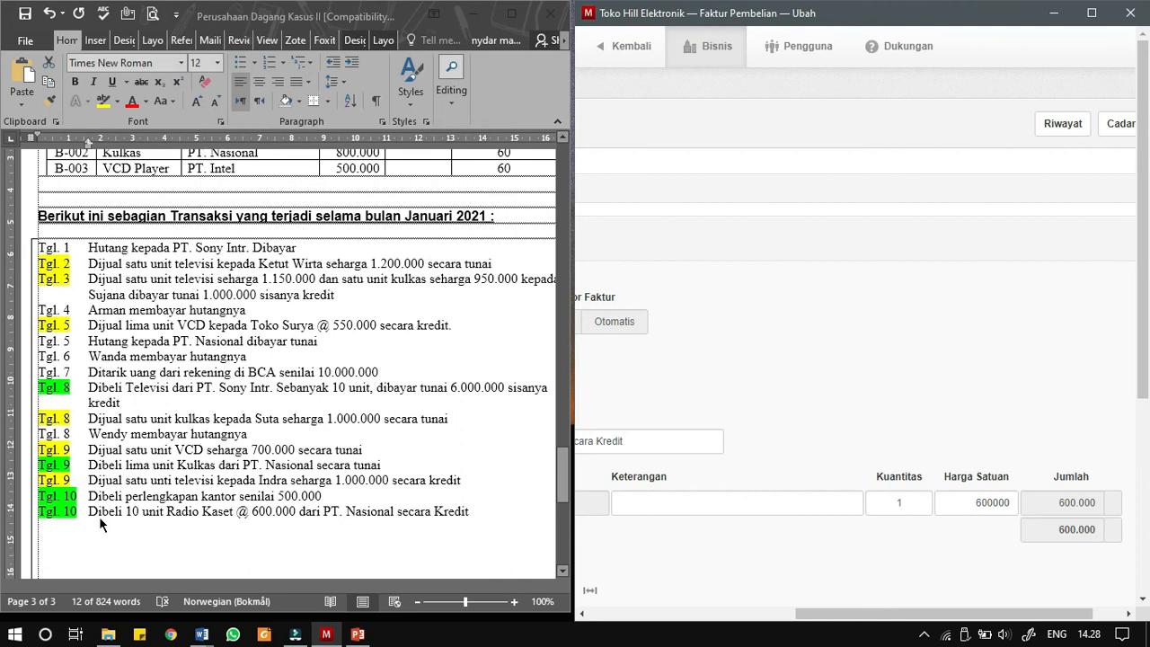
pyautogui.click(914, 496)
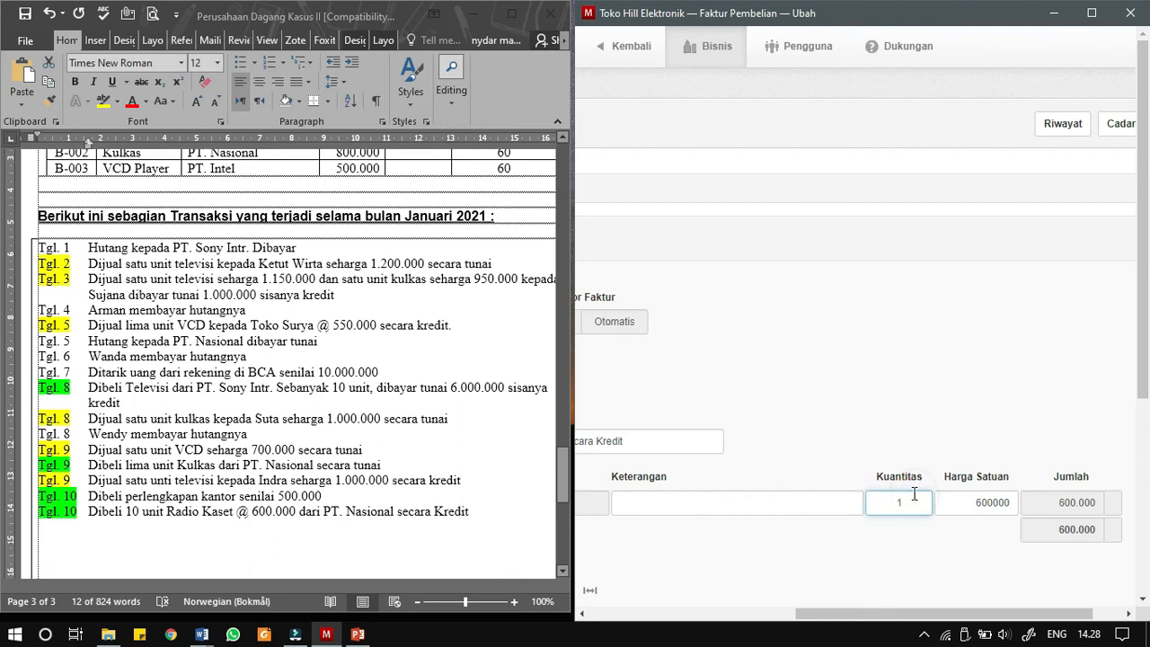
pyautogui.write('0')
# - Create the purchase invoice and maximize the accounting window
pyautogui.moveTo(977, 615); pyautogui.dragTo(763, 628)
pyautogui.scroll(-2, 740, 414)
pyautogui.click(732, 479)
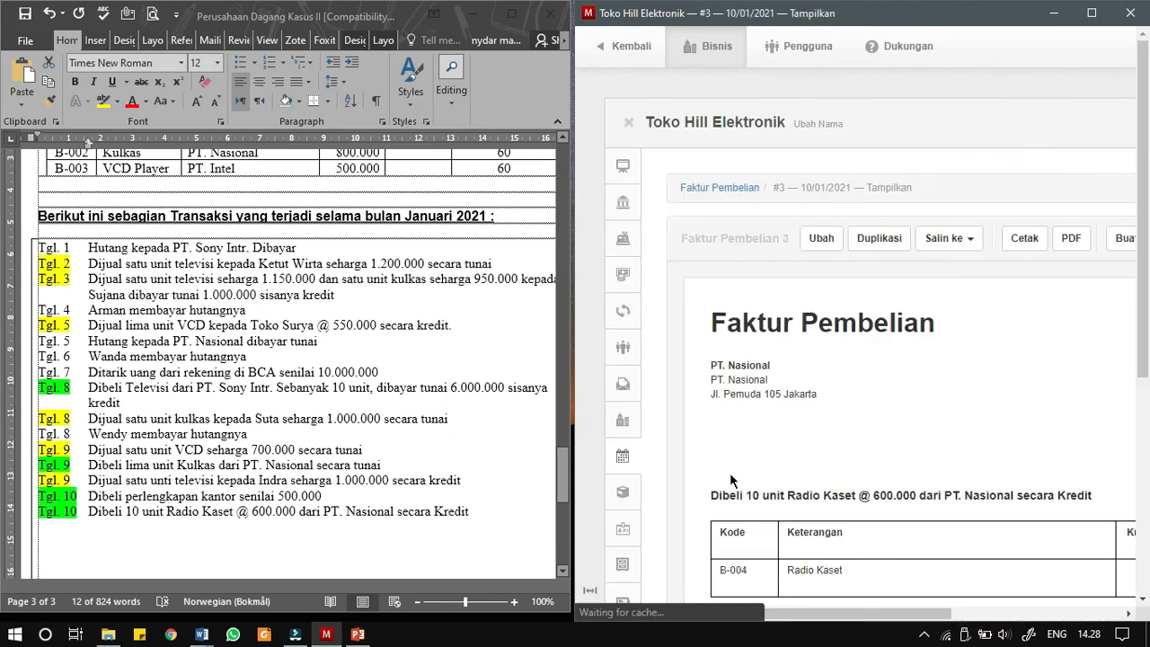
pyautogui.click(1091, 13)
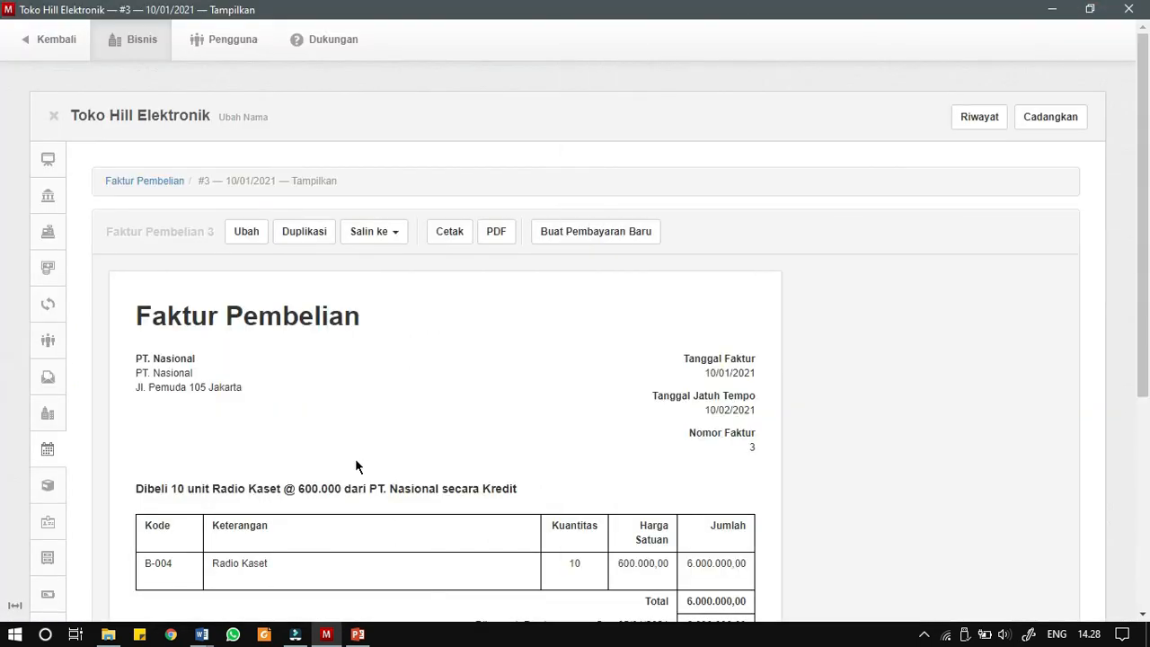
# - Review the new PT. Nasional purchase invoice, including its item line, payment deduction and balance due
pyautogui.scroll(-1, 141, 439)
pyautogui.scroll(-2, 142, 449)
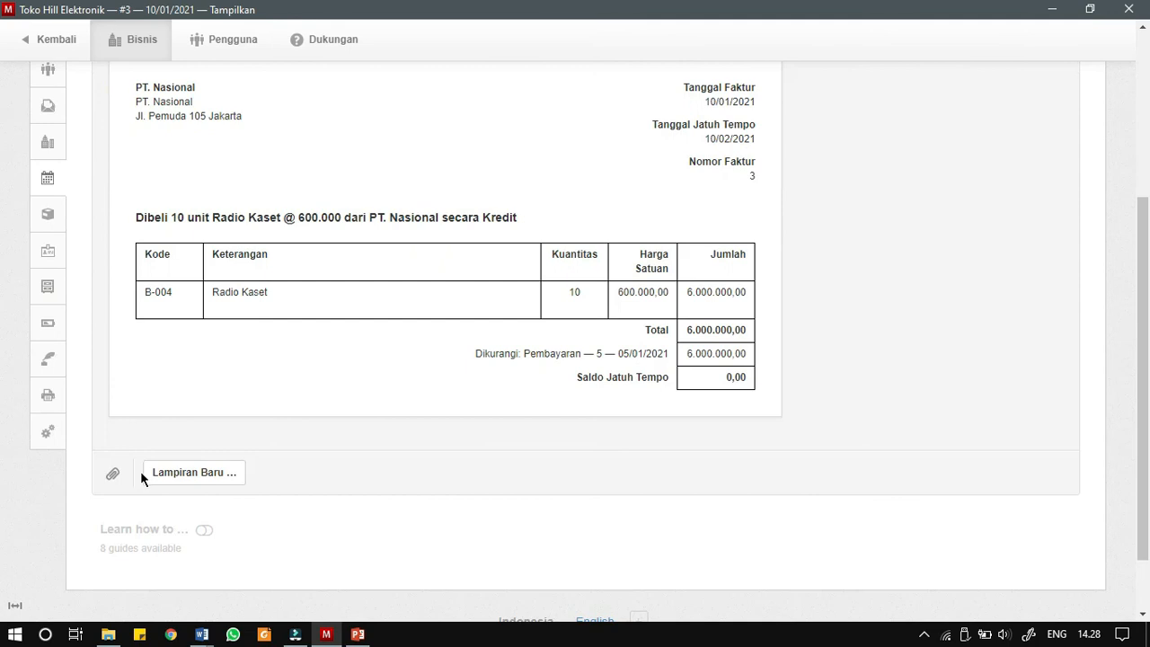
pyautogui.scroll(3, 149, 408)
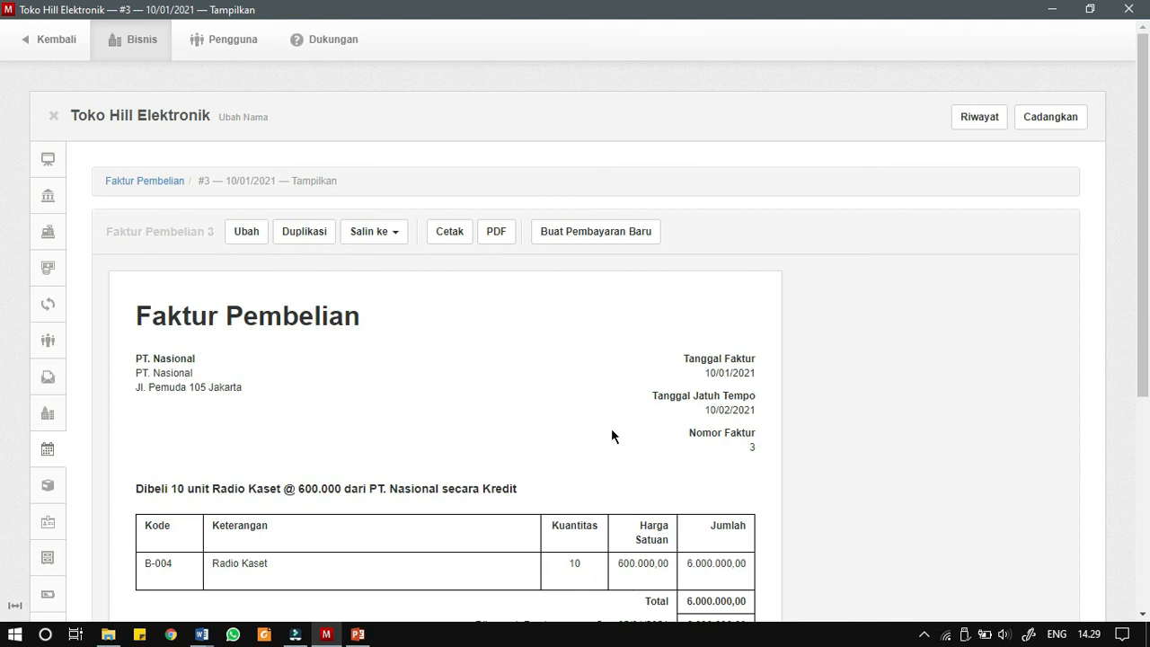
pyautogui.scroll(-4, 642, 467)
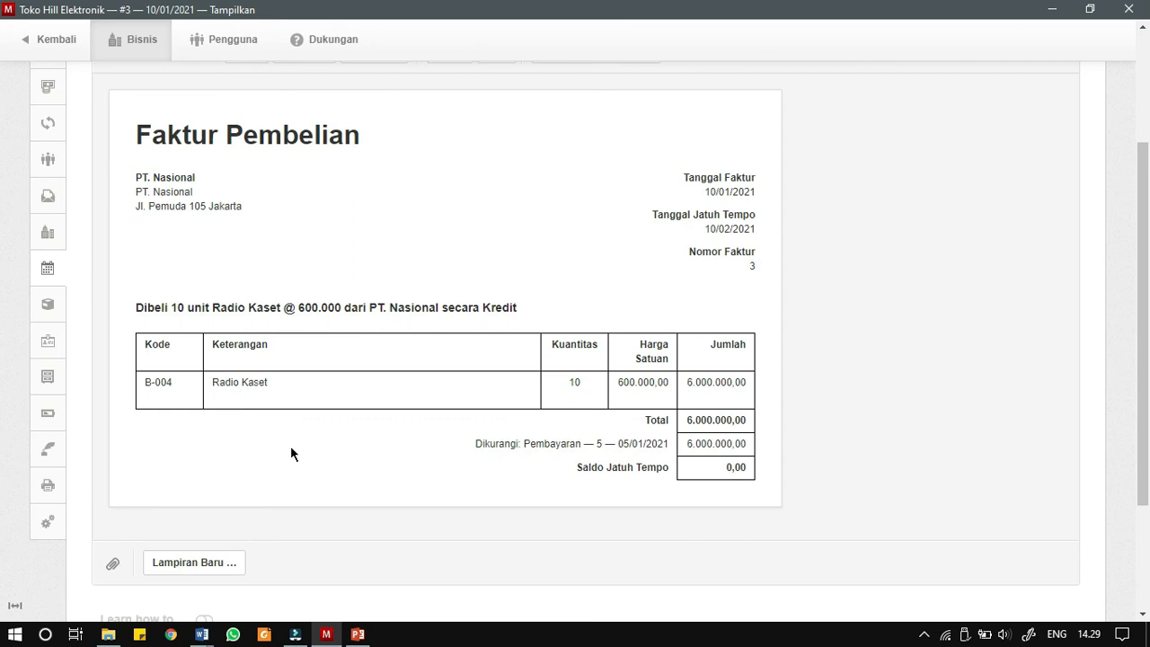
pyautogui.scroll(4, 98, 270)
# - Open the business summary and view the per-item breakdown of the 1.1400 Persediaan balance
pyautogui.click(50, 161)
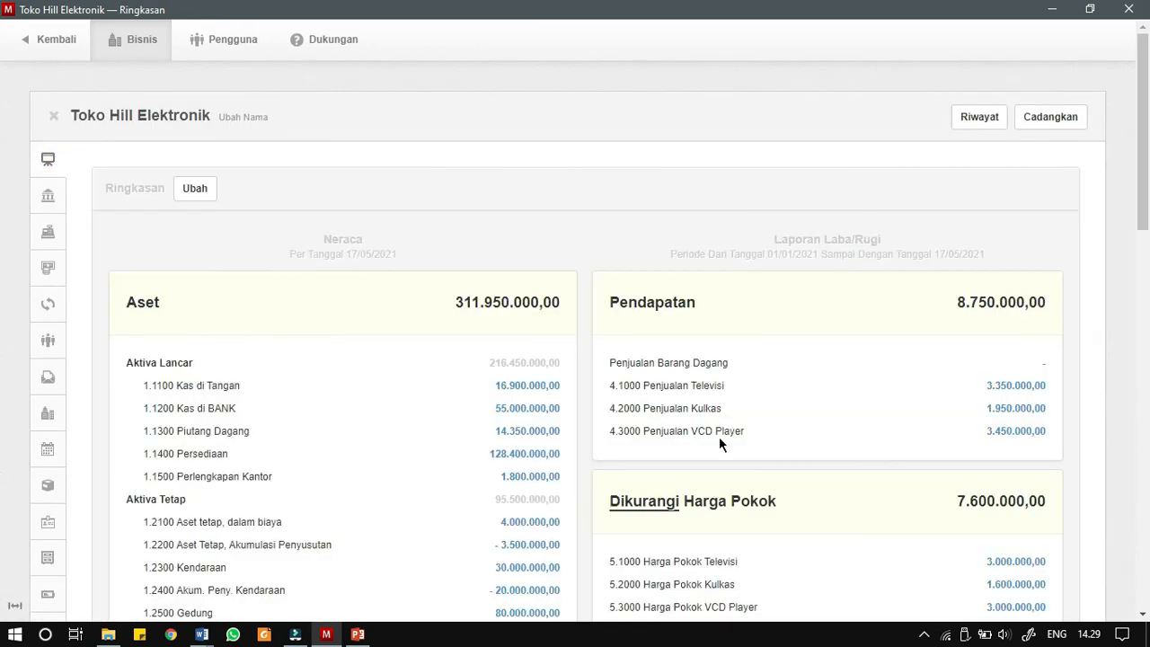
pyautogui.scroll(-10, 824, 368)
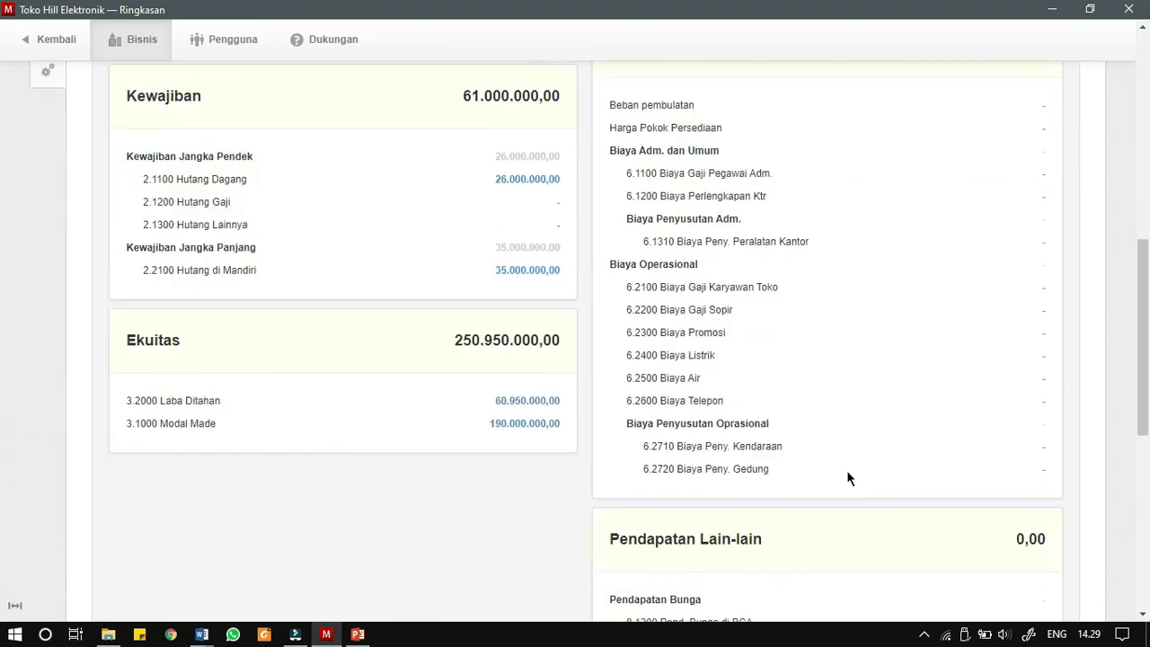
pyautogui.scroll(10, 840, 468)
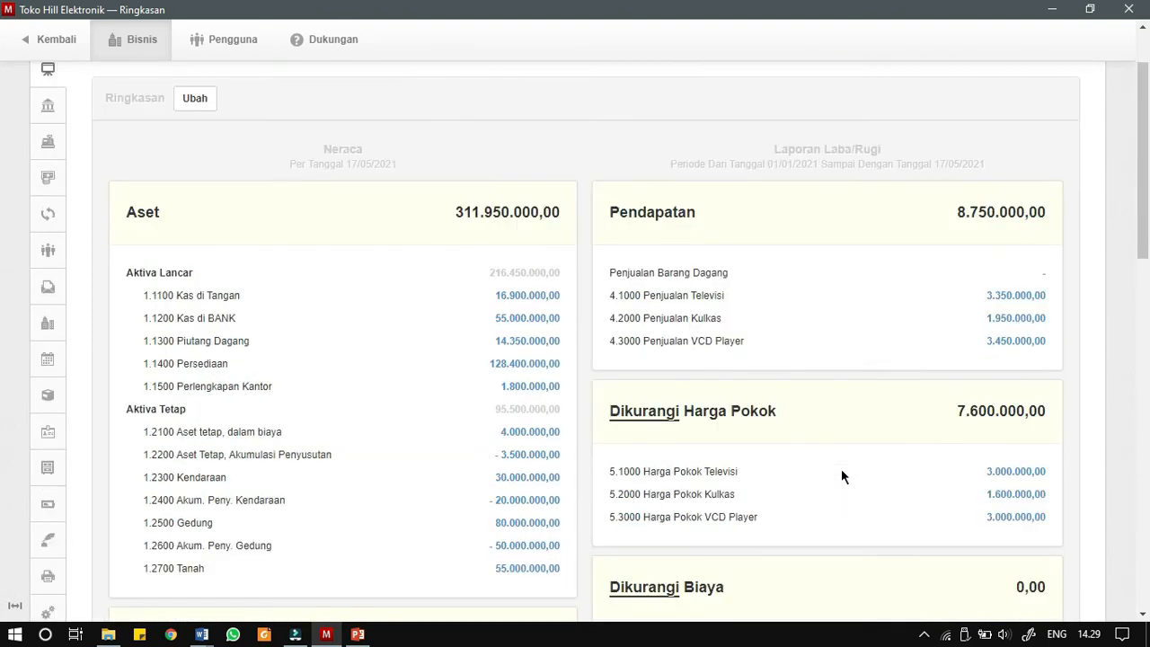
pyautogui.scroll(-1, 938, 373)
pyautogui.click(532, 364)
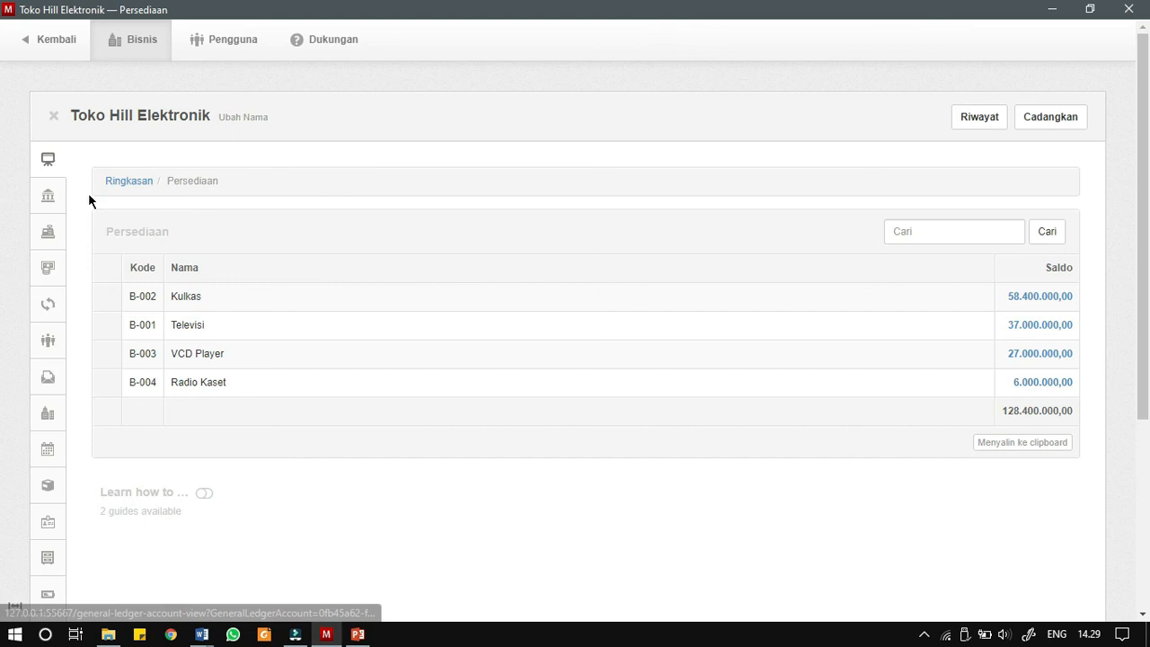
# - Return to the summary and view the per-supplier breakdown of the 2.1100 Hutang Dagang balance
pyautogui.click(124, 181)
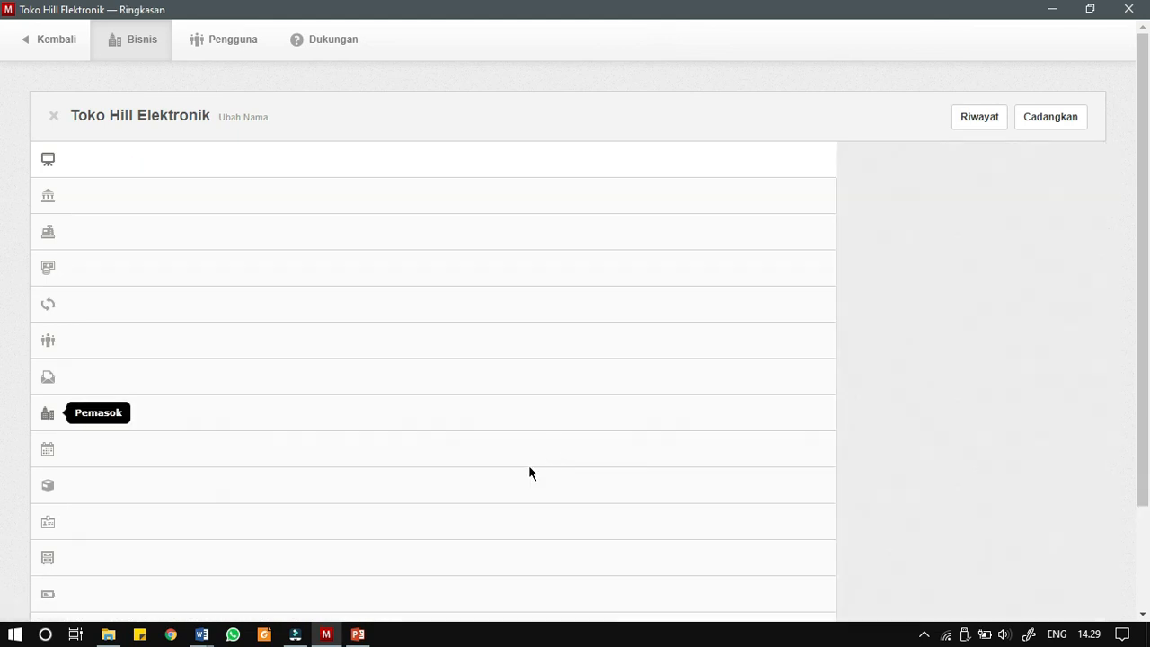
pyautogui.scroll(-6, 491, 480)
pyautogui.scroll(2, 492, 480)
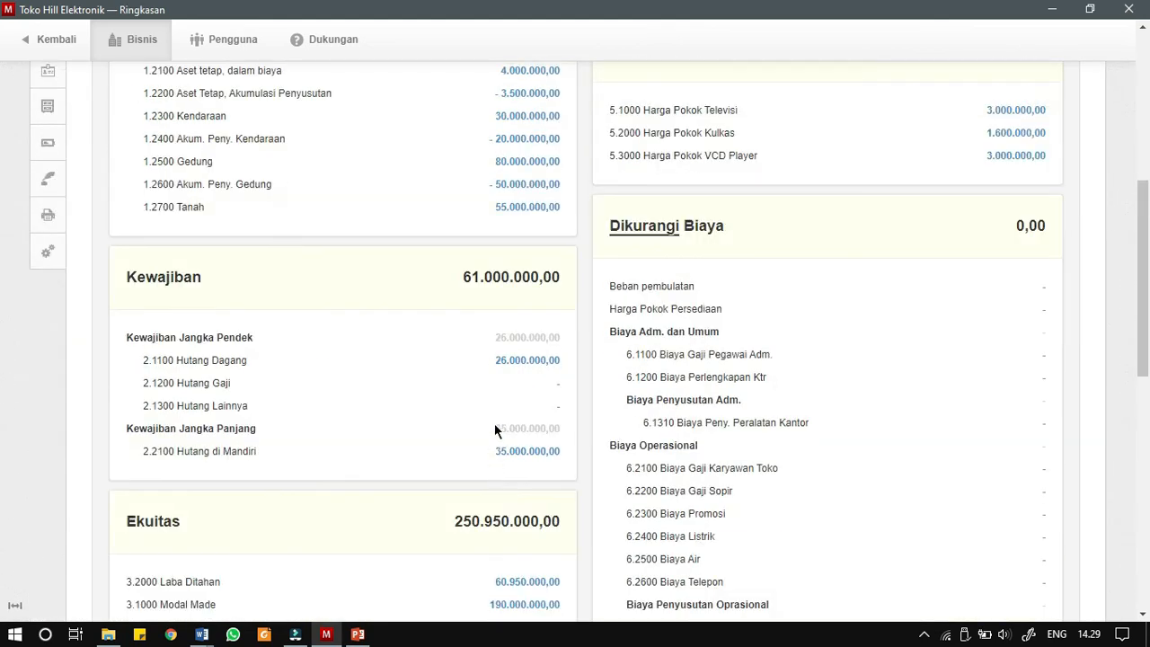
pyautogui.click(530, 363)
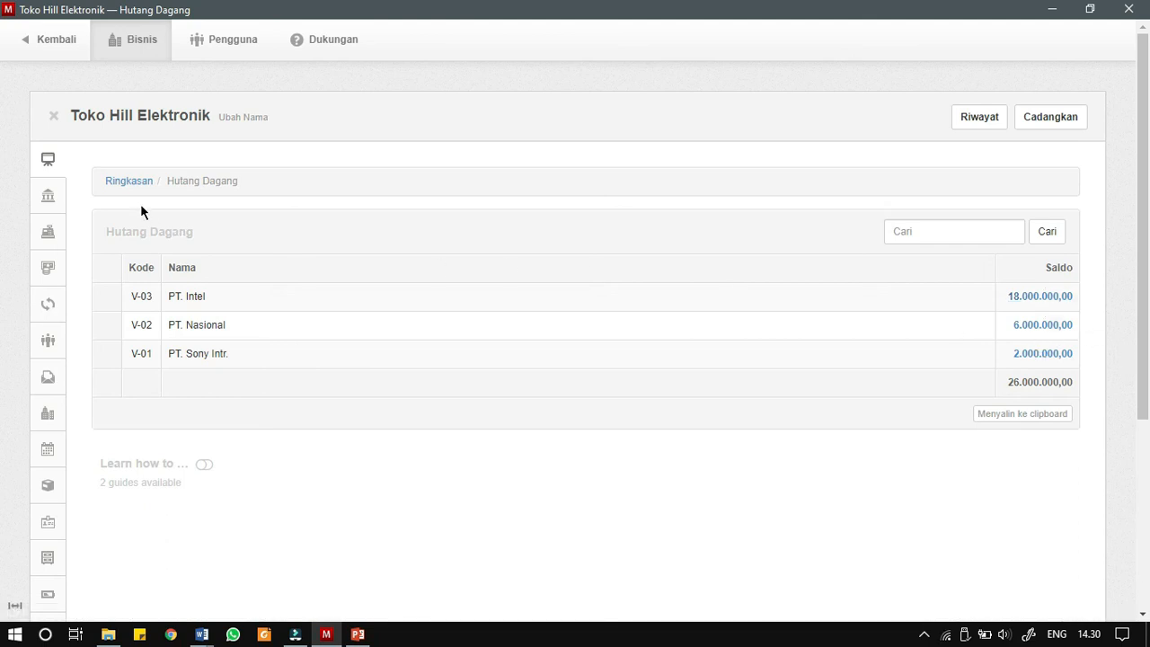
# - Go back to the summary and examine the asset, liability and equity balances in the balance sheet
pyautogui.click(128, 183)
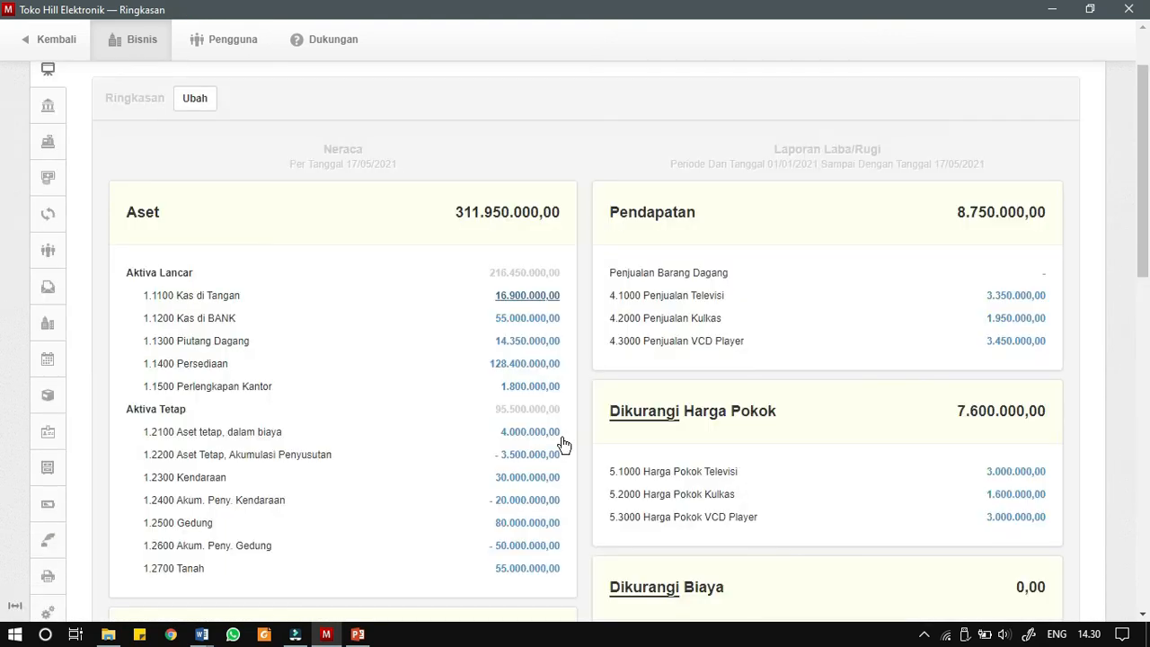
pyautogui.scroll(-6, 557, 444)
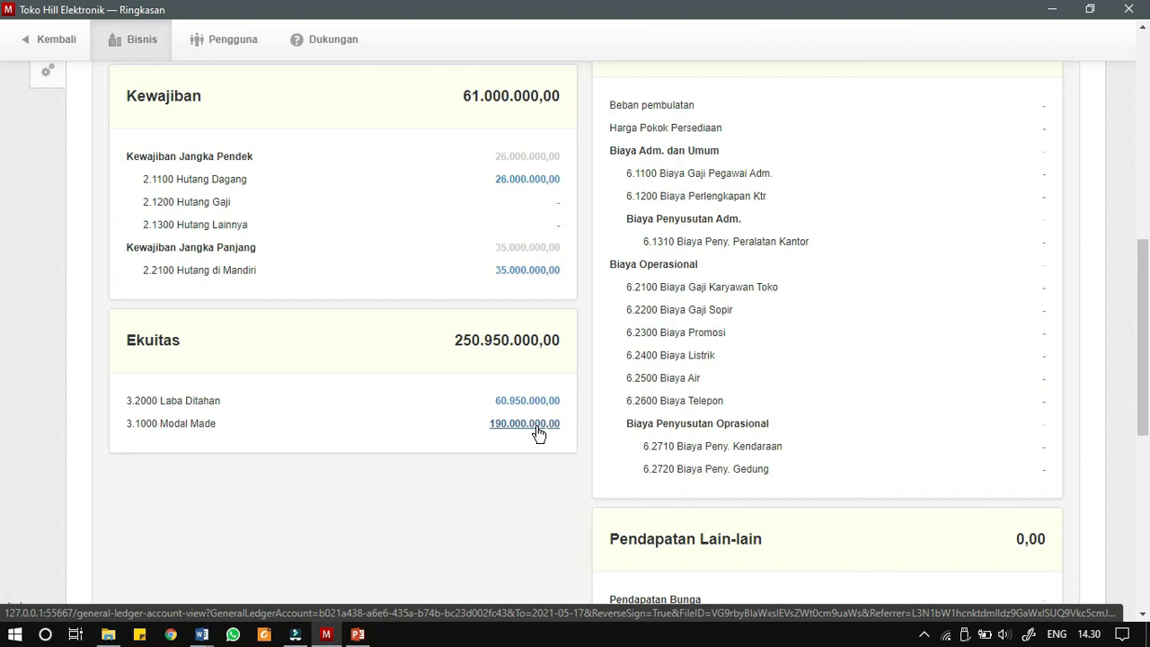
pyautogui.scroll(5, 543, 432)
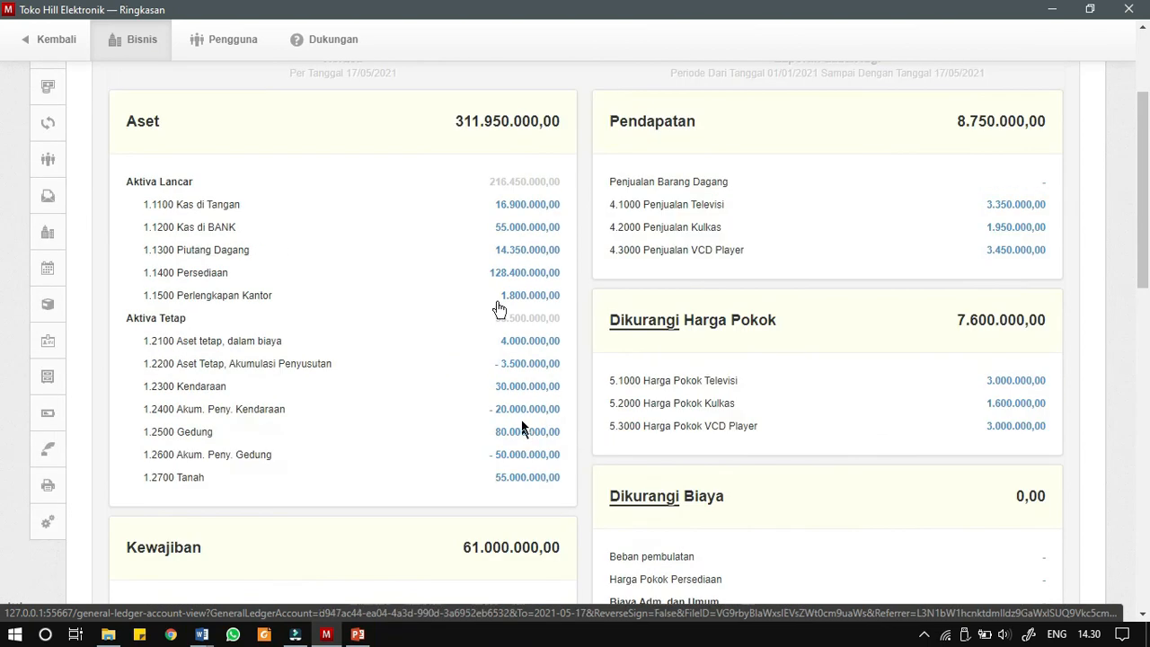
pyautogui.scroll(2, 499, 304)
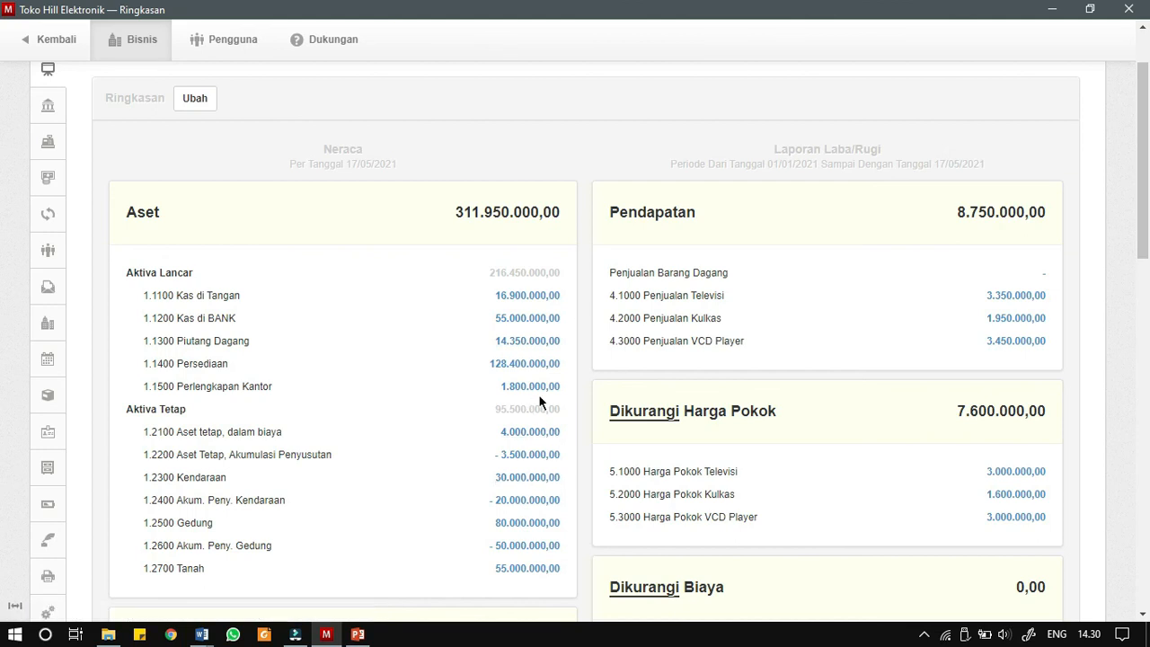
pyautogui.scroll(-2, 530, 512)
pyautogui.scroll(2, 541, 302)
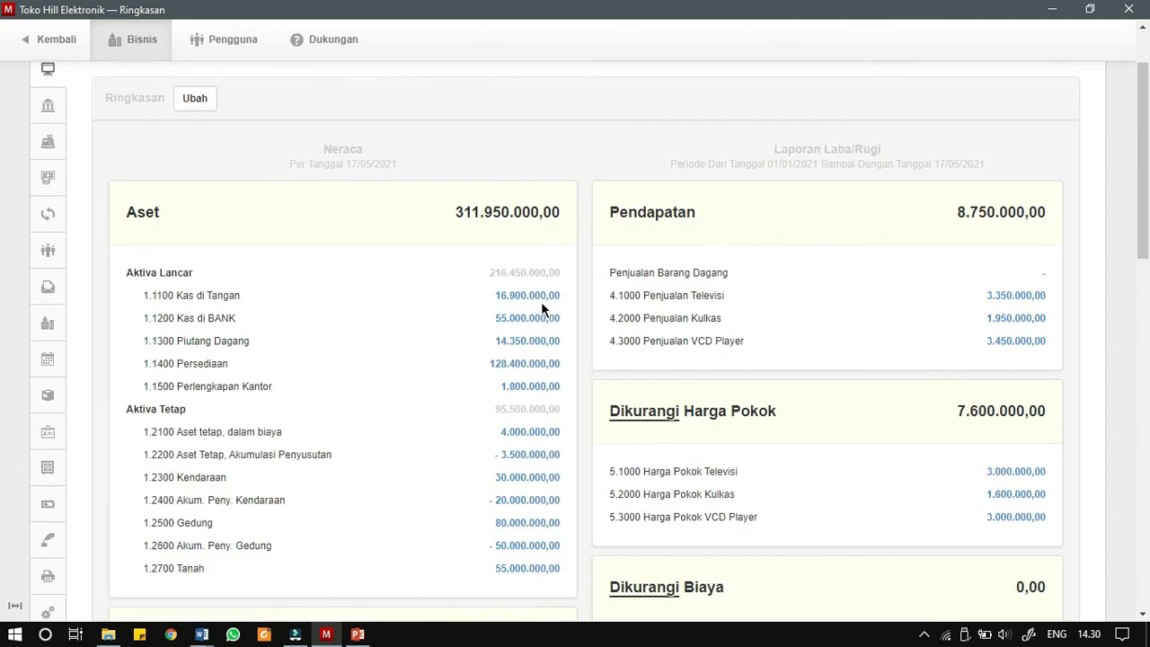